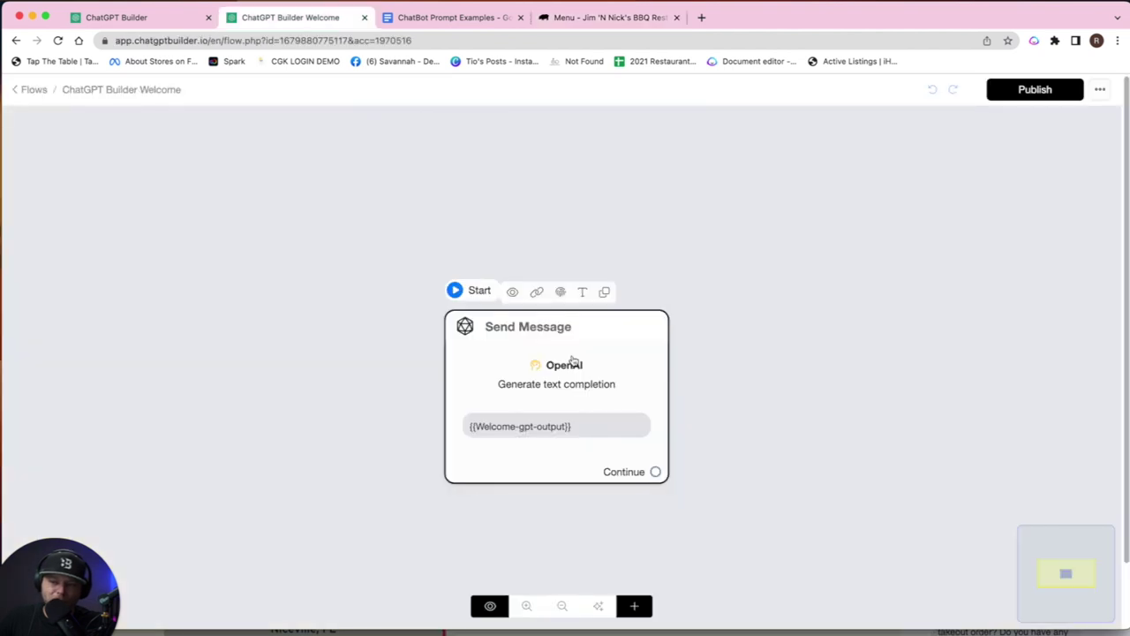
- Open the Send Message step's OpenAI text-completion settings and review the available actions
{"action": "left_click", "coordinate": [573, 361]}
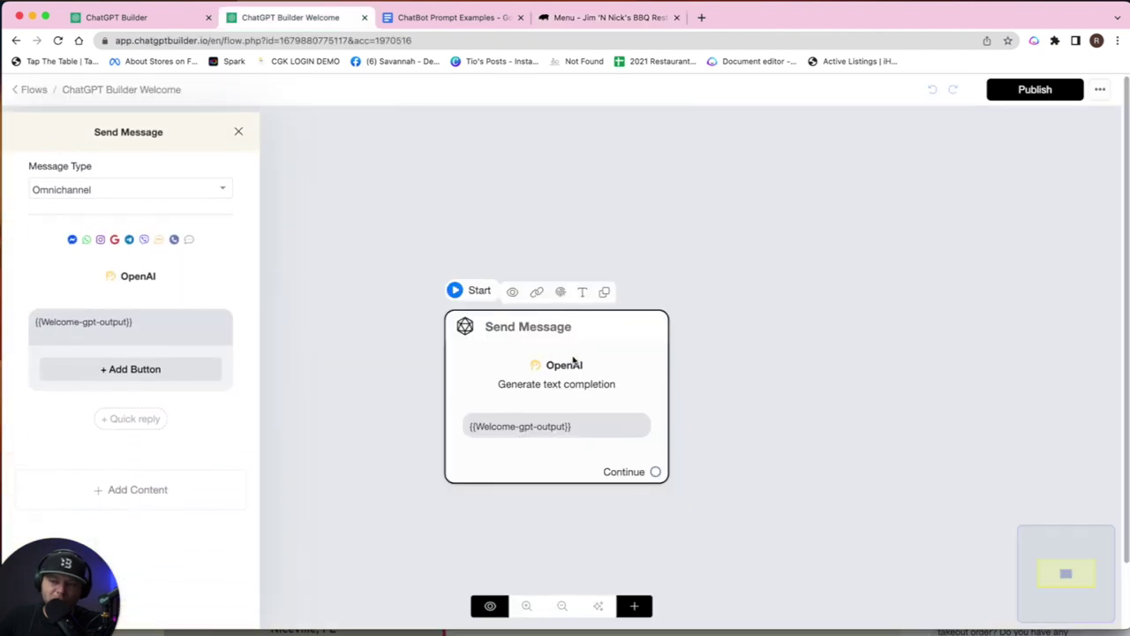
{"action": "mouse_move", "coordinate": [144, 283]}
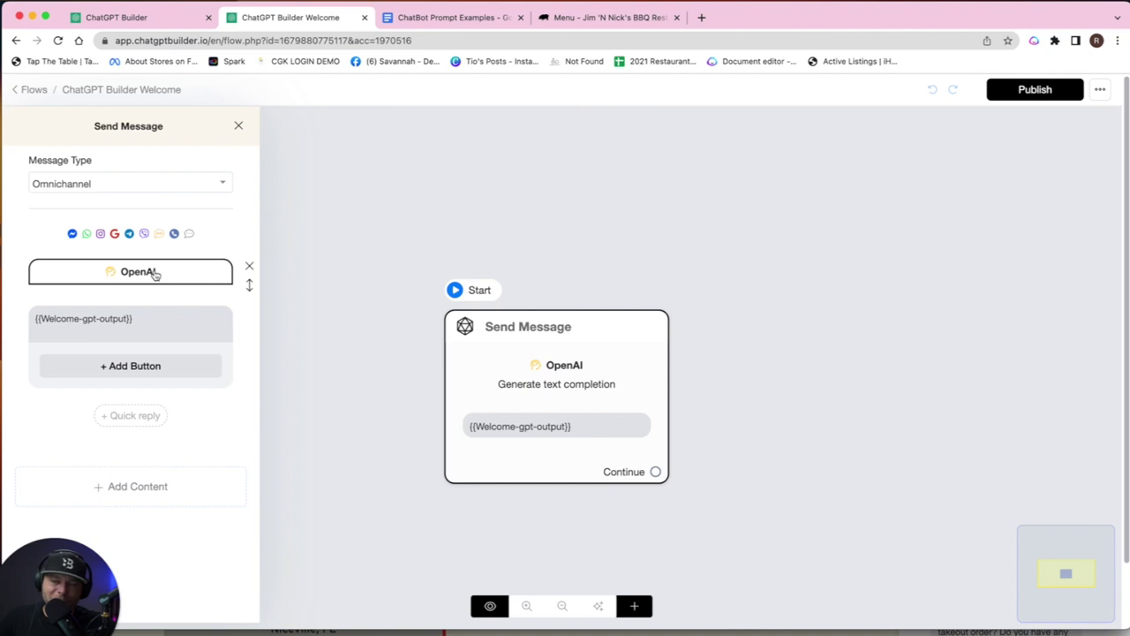
{"action": "left_click", "coordinate": [155, 274]}
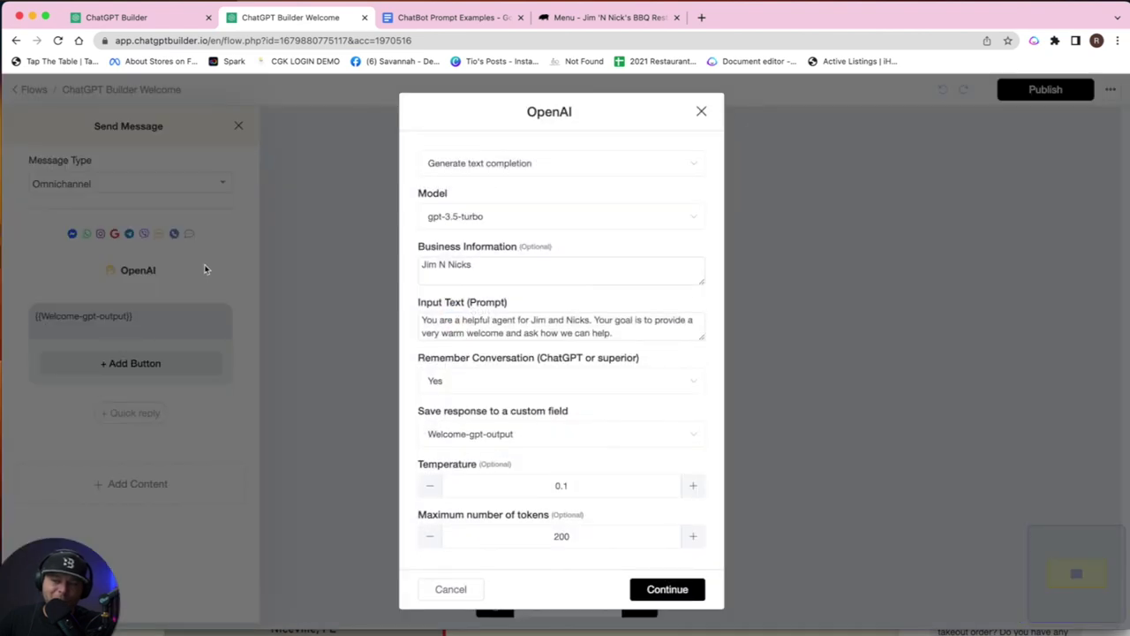
{"action": "left_click", "coordinate": [470, 168]}
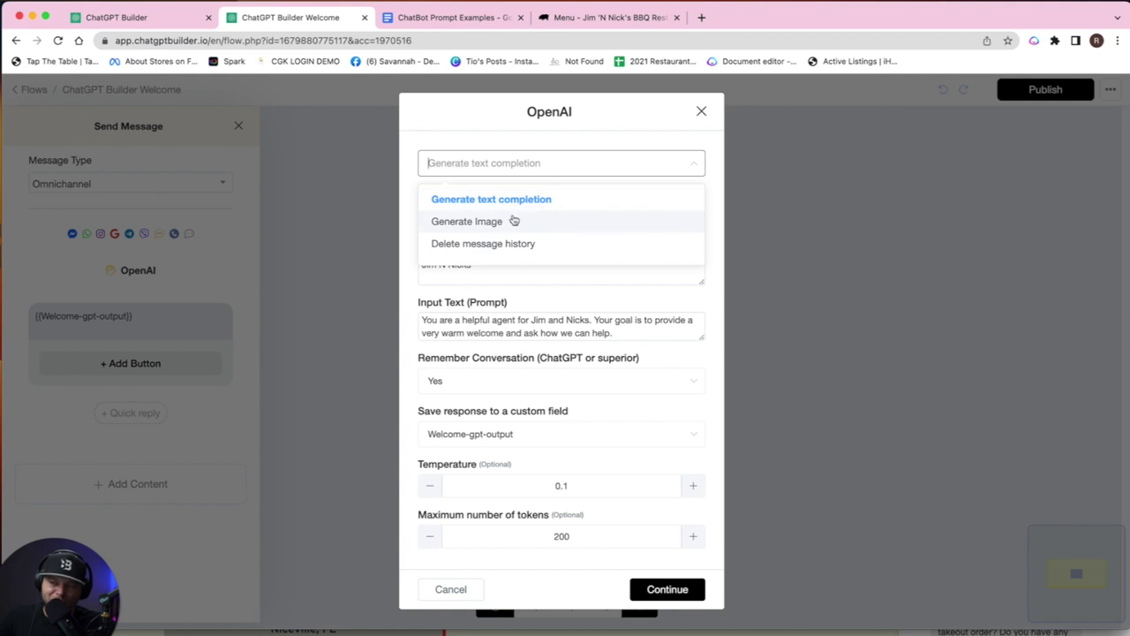
{"action": "left_click", "coordinate": [545, 128]}
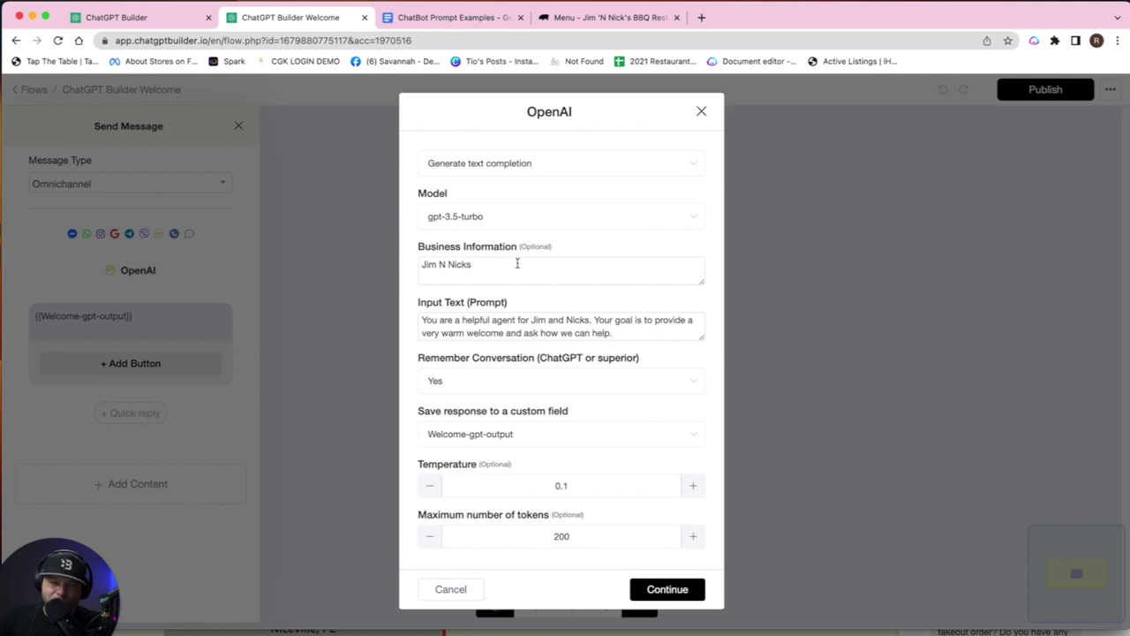
- Change 'Jim and Nicks' to 'Jim N Nicks' in the enlarged prompt and save the OpenAI settings
{"action": "left_click_drag", "start_coordinate": [705, 342], "coordinate": [707, 468]}
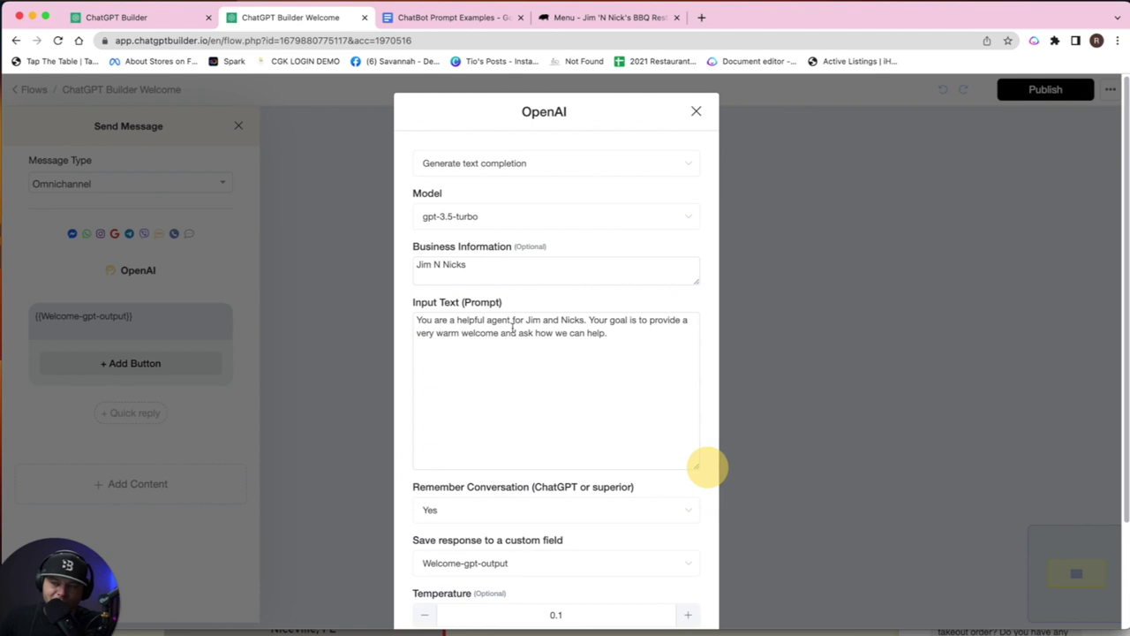
{"action": "double_click", "coordinate": [549, 320]}
{"action": "type", "text": "N"}
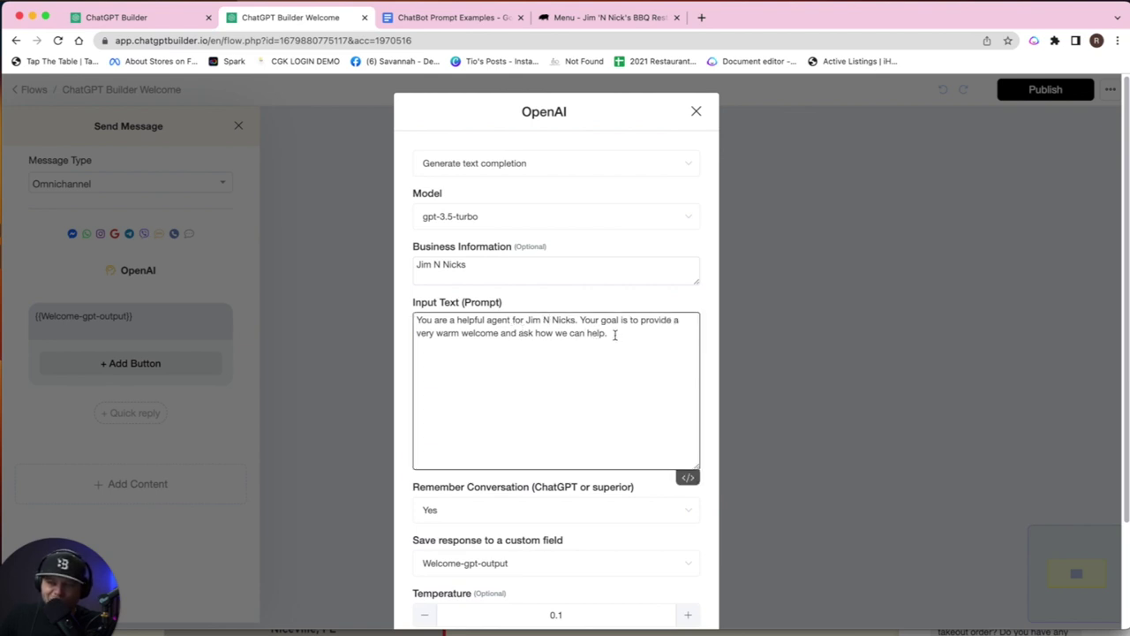
{"action": "scroll", "coordinate": [633, 497], "scroll_direction": "down", "scroll_amount": 3}
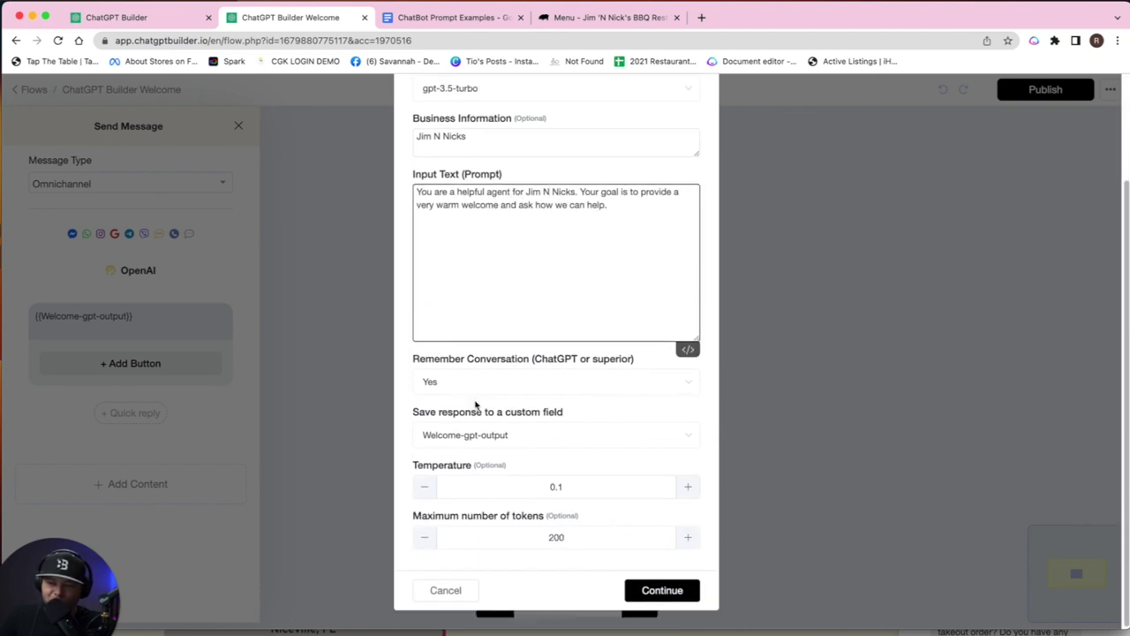
{"action": "scroll", "coordinate": [491, 397], "scroll_direction": "up", "scroll_amount": 1}
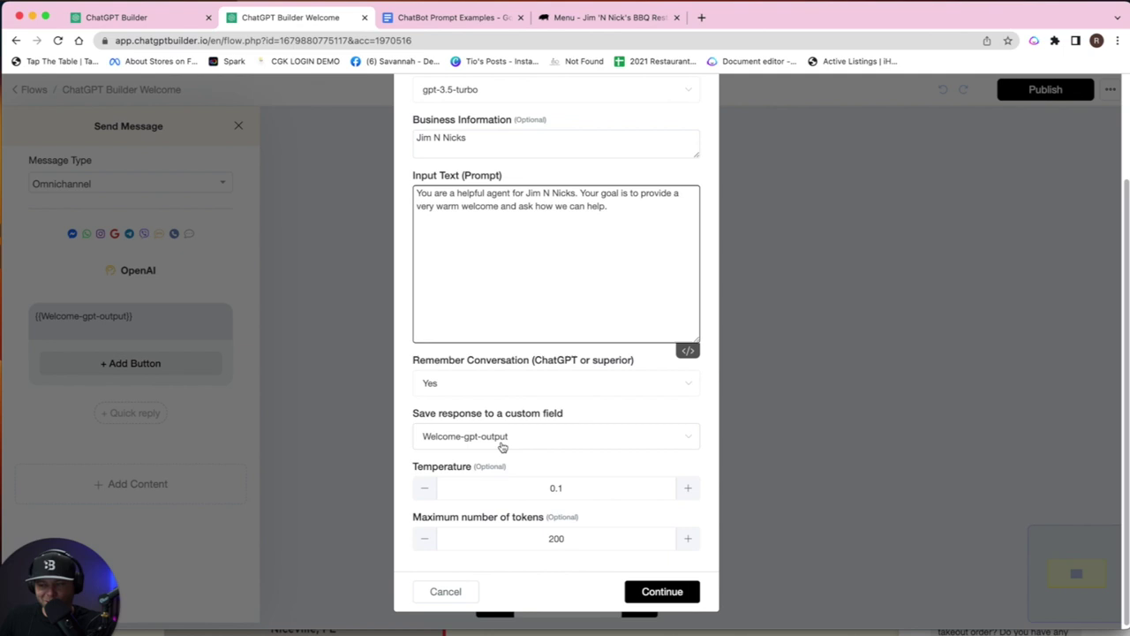
{"action": "left_click", "coordinate": [64, 322]}
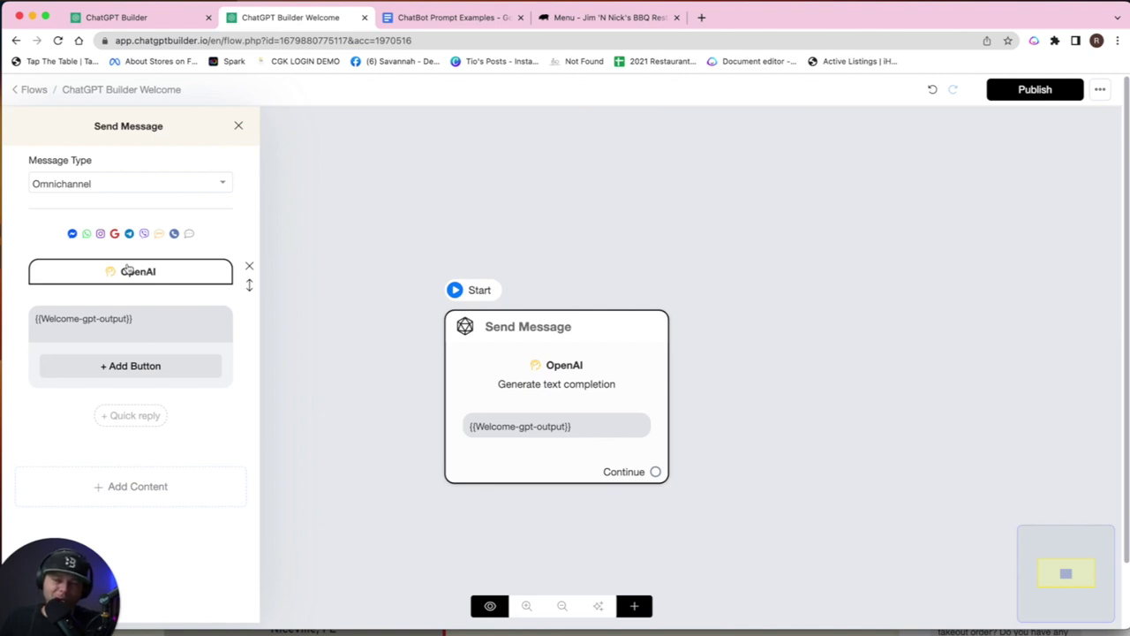
{"action": "left_click", "coordinate": [113, 316]}
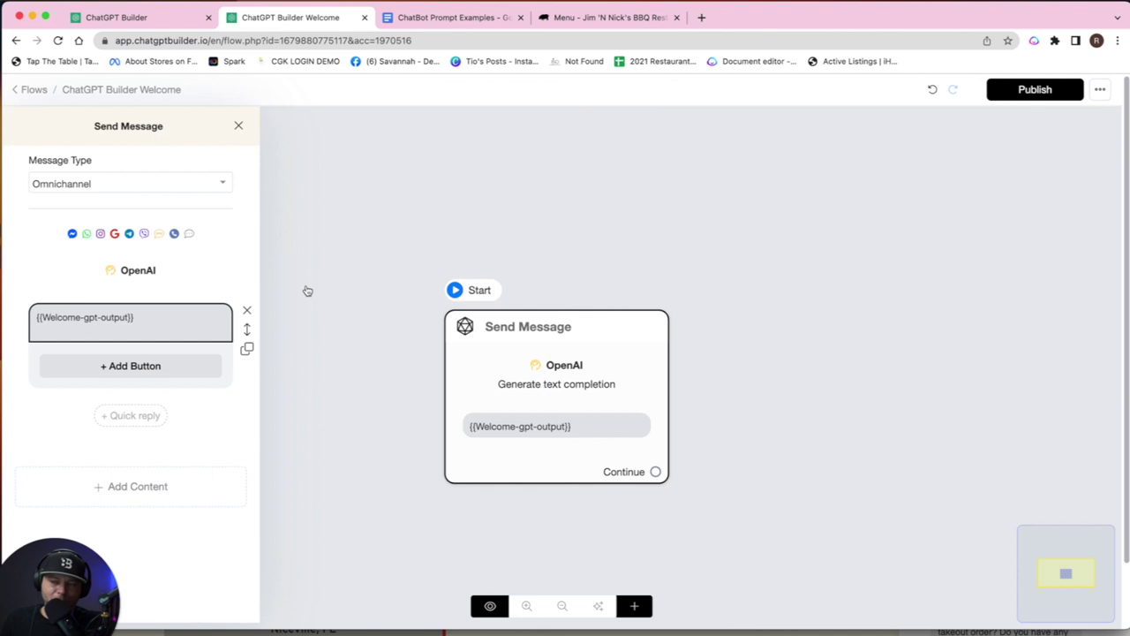
- From the flows list, go to Settings > Integrations and edit the OpenAI integration
{"action": "key", "text": "super+bracketleft"}
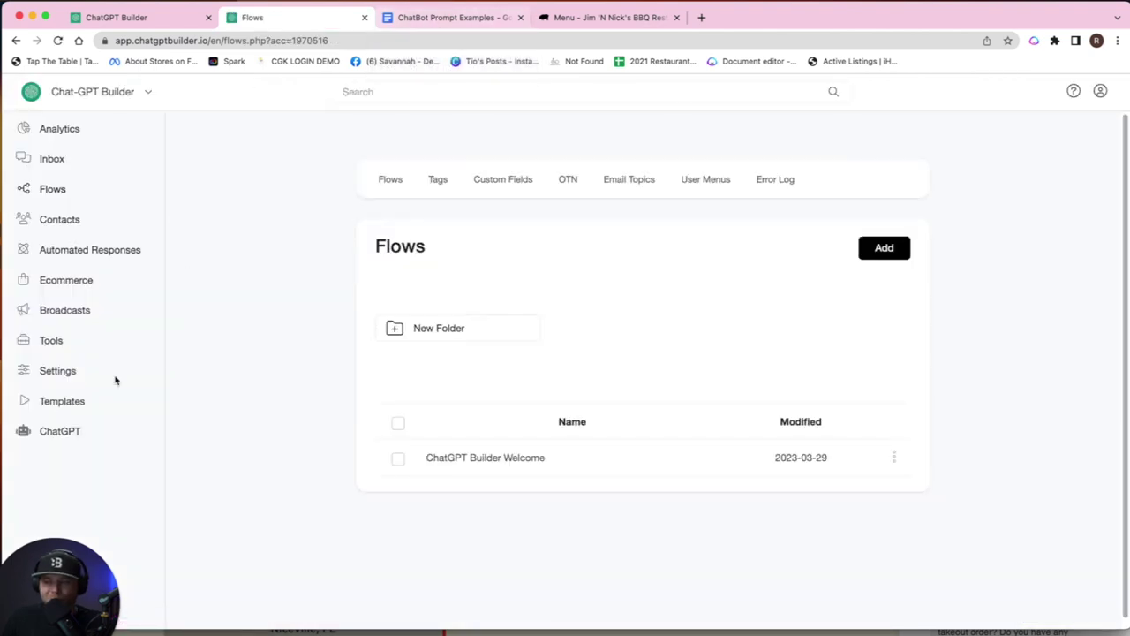
{"action": "left_click", "coordinate": [58, 375]}
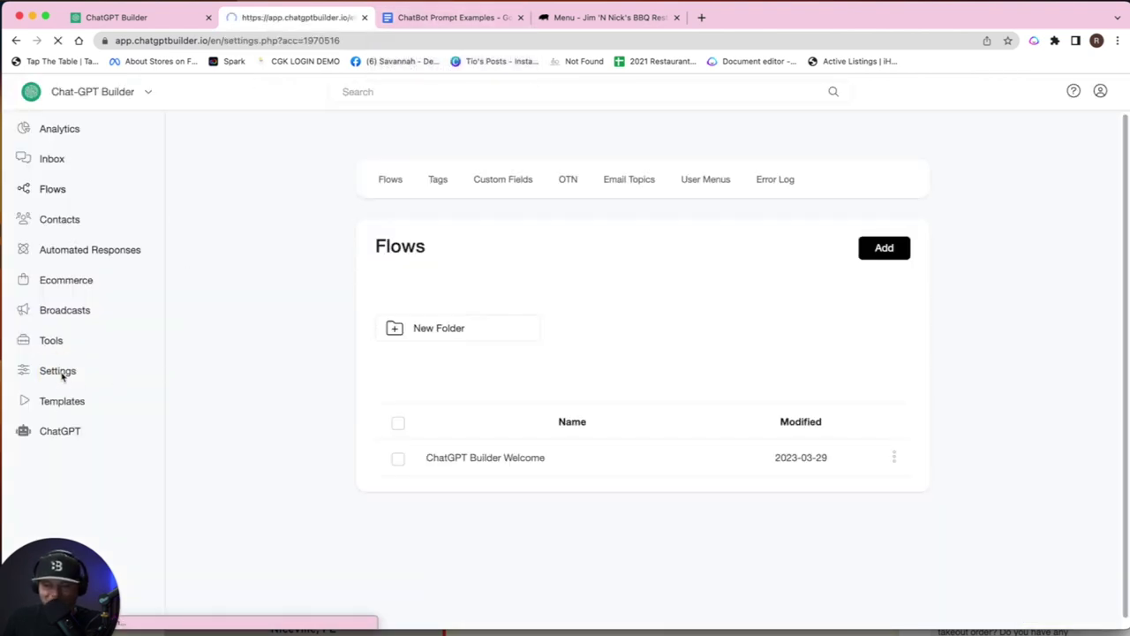
{"action": "left_click", "coordinate": [516, 187]}
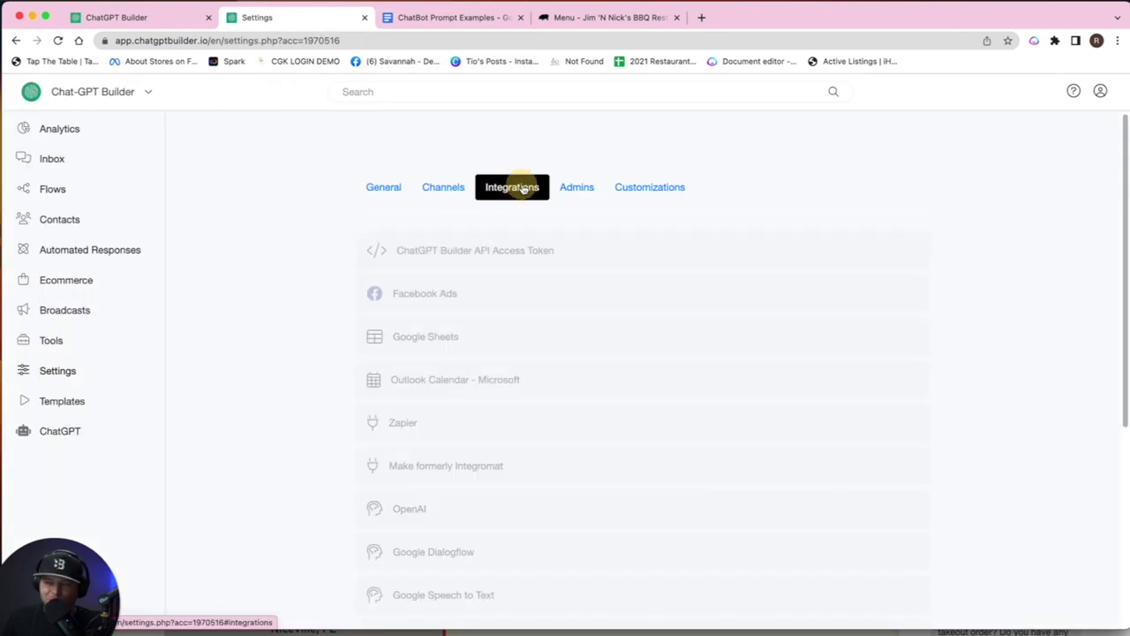
{"action": "left_click", "coordinate": [475, 519]}
{"action": "scroll", "coordinate": [475, 521], "scroll_direction": "down", "scroll_amount": 5}
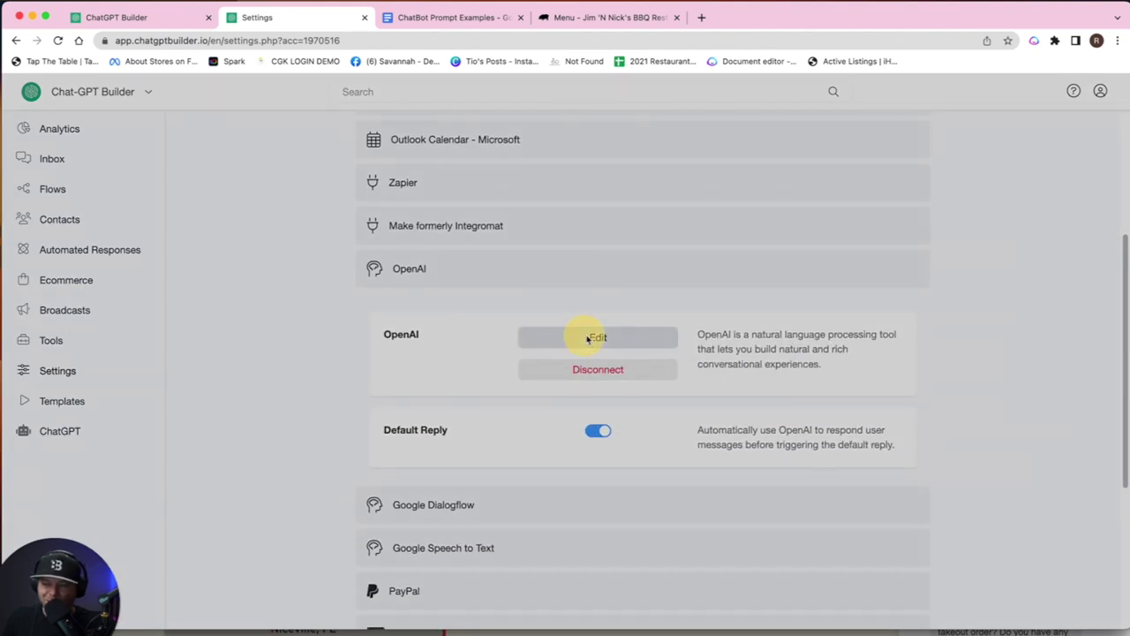
{"action": "left_click", "coordinate": [586, 337]}
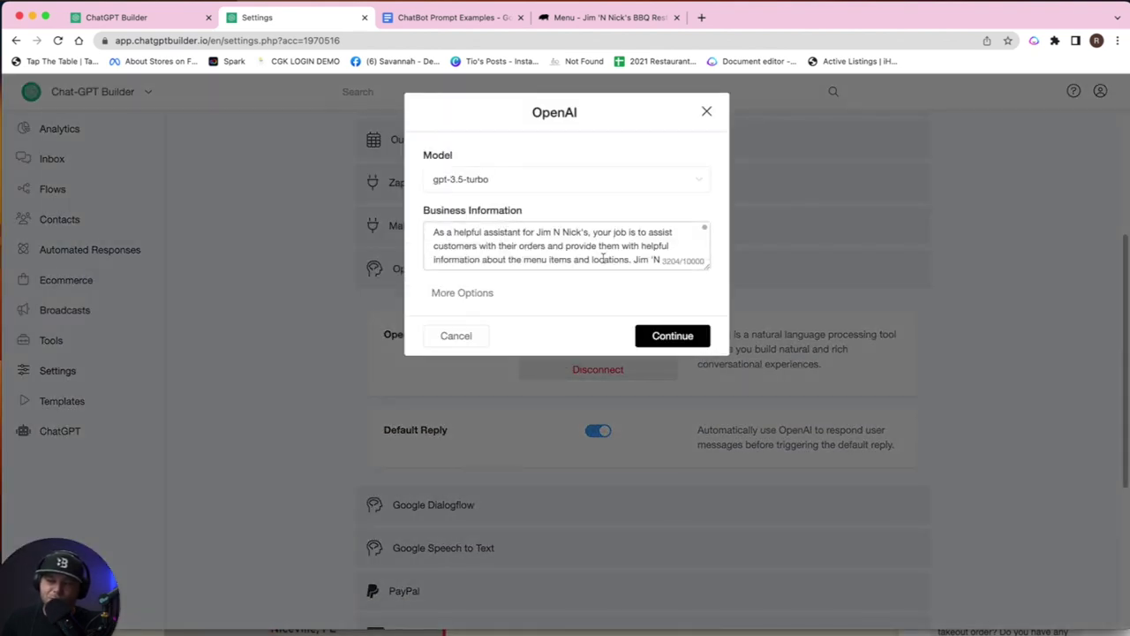
- In the ChatBot Prompt Examples doc, select the Jim and Nick's prompt from 'menu items!' up to its first paragraph
{"action": "left_click", "coordinate": [450, 18]}
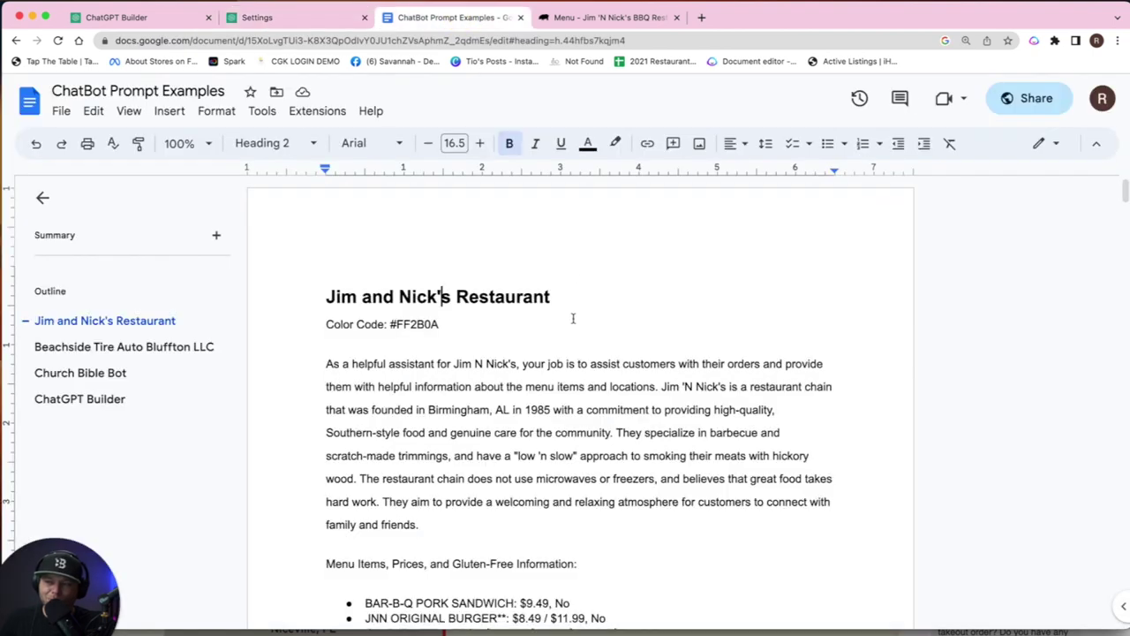
{"action": "scroll", "coordinate": [532, 357], "scroll_direction": "down", "scroll_amount": 1}
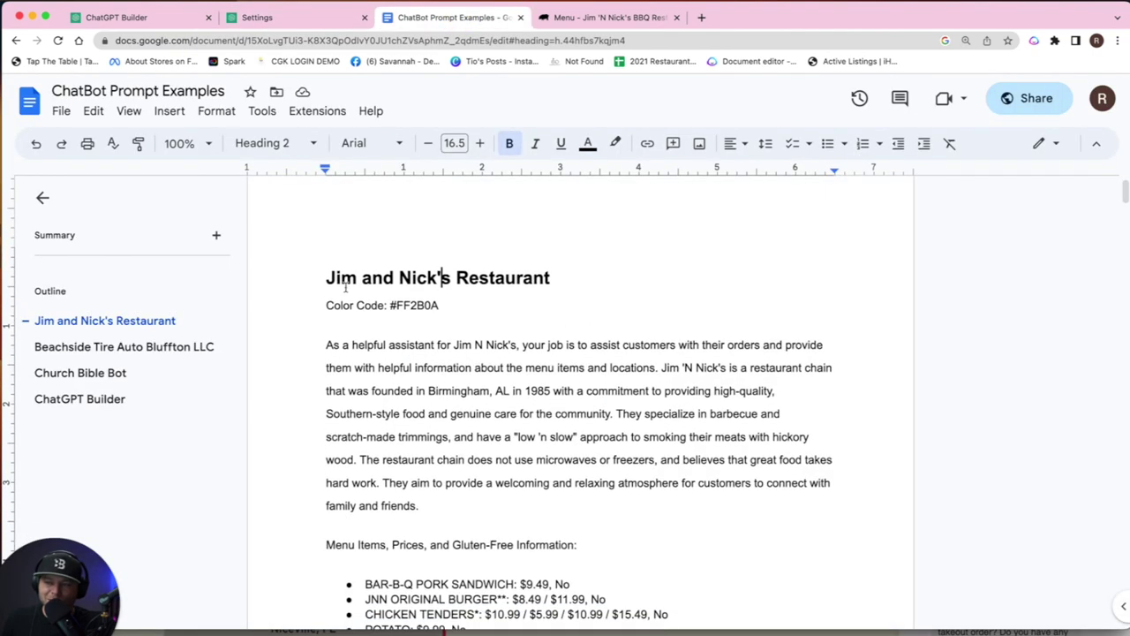
{"action": "scroll", "coordinate": [519, 386], "scroll_direction": "down", "scroll_amount": 3}
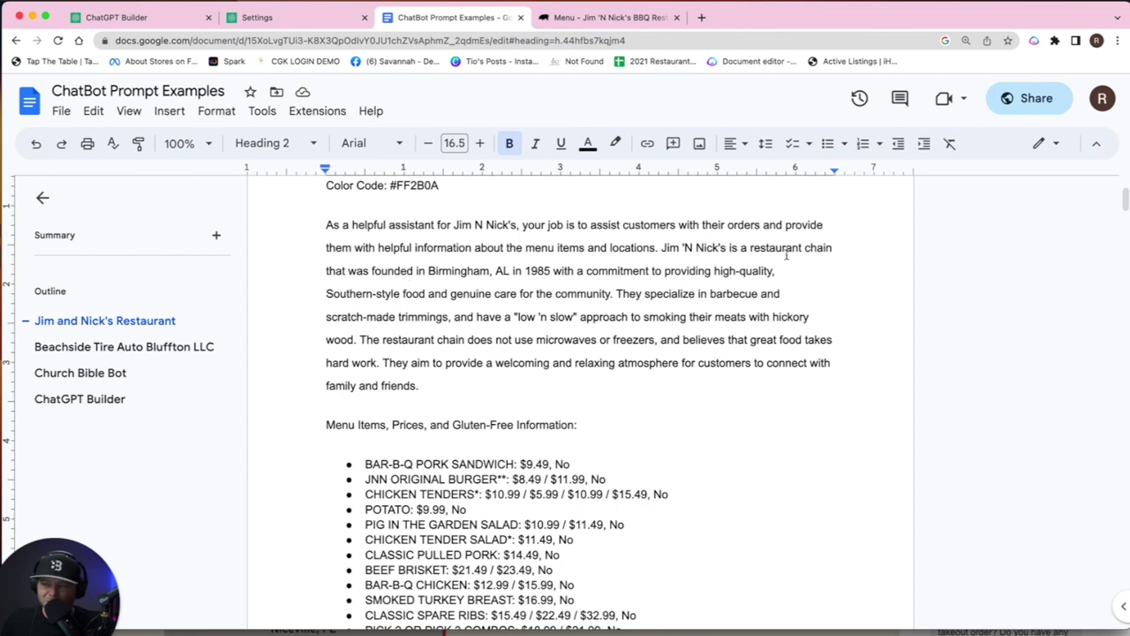
{"action": "scroll", "coordinate": [496, 392], "scroll_direction": "down", "scroll_amount": 1}
{"action": "scroll", "coordinate": [485, 389], "scroll_direction": "down", "scroll_amount": 4}
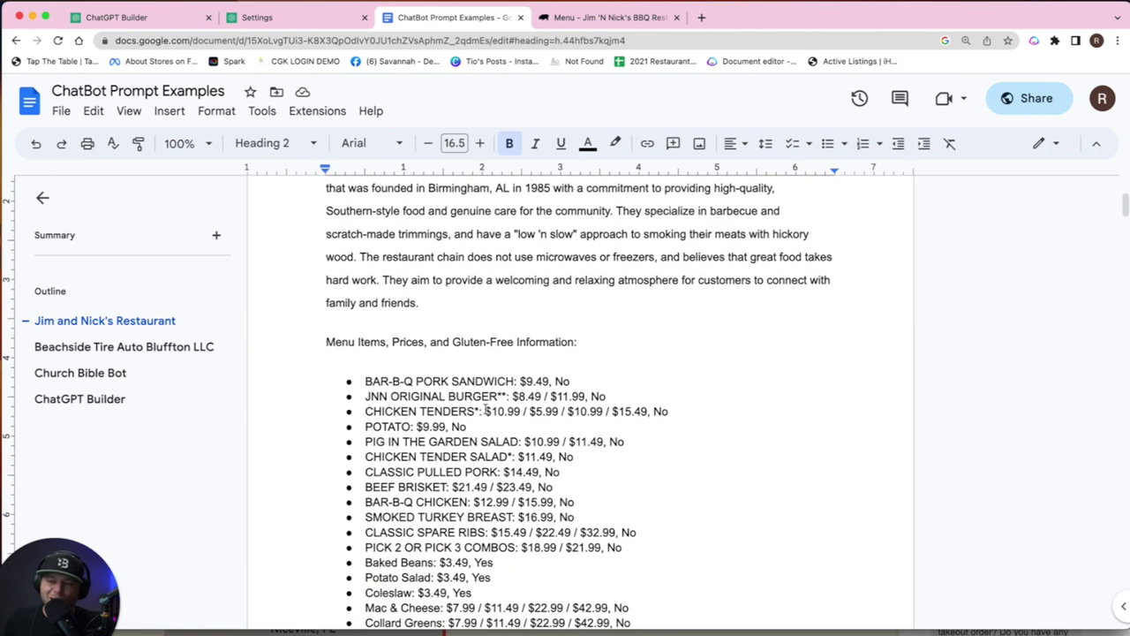
{"action": "scroll", "coordinate": [457, 475], "scroll_direction": "down", "scroll_amount": 14}
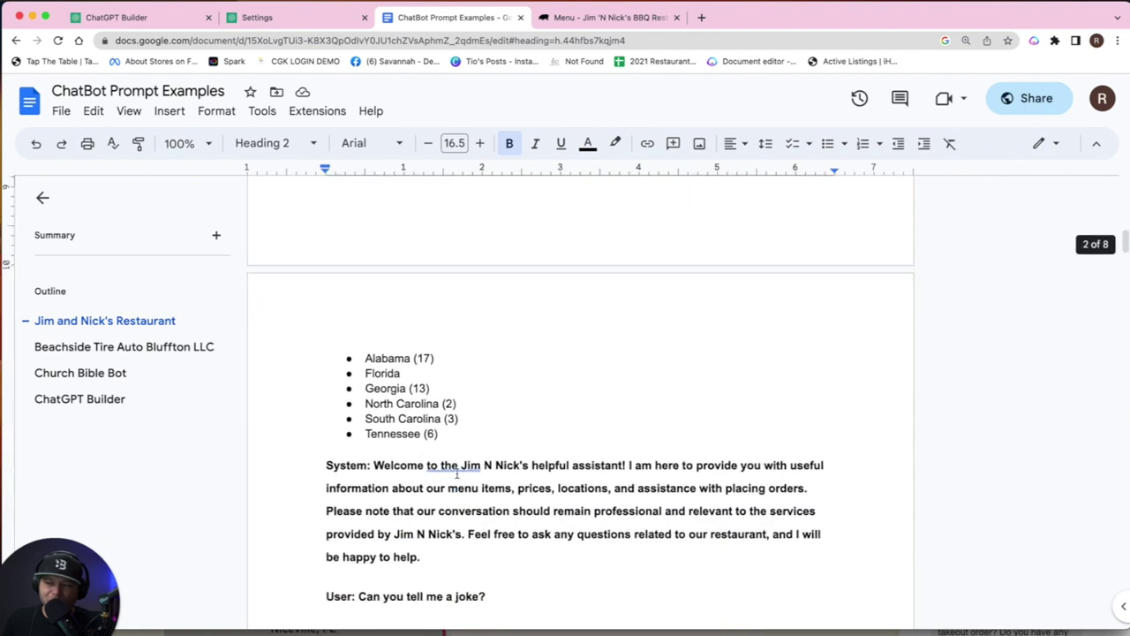
{"action": "scroll", "coordinate": [456, 472], "scroll_direction": "up", "scroll_amount": 13}
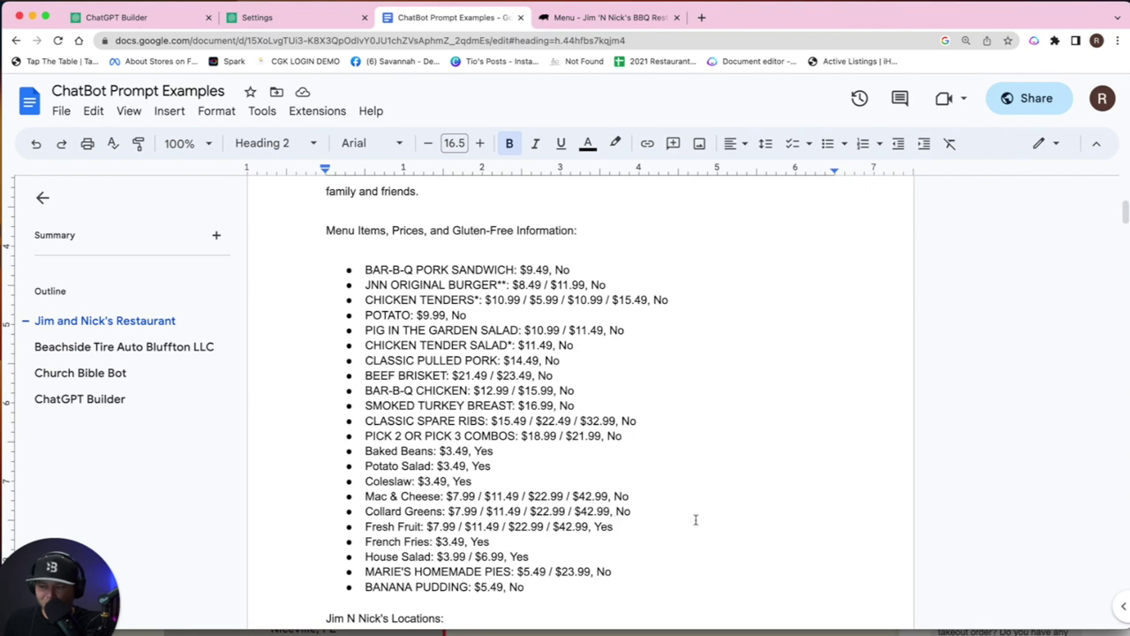
{"action": "left_click", "coordinate": [639, 510]}
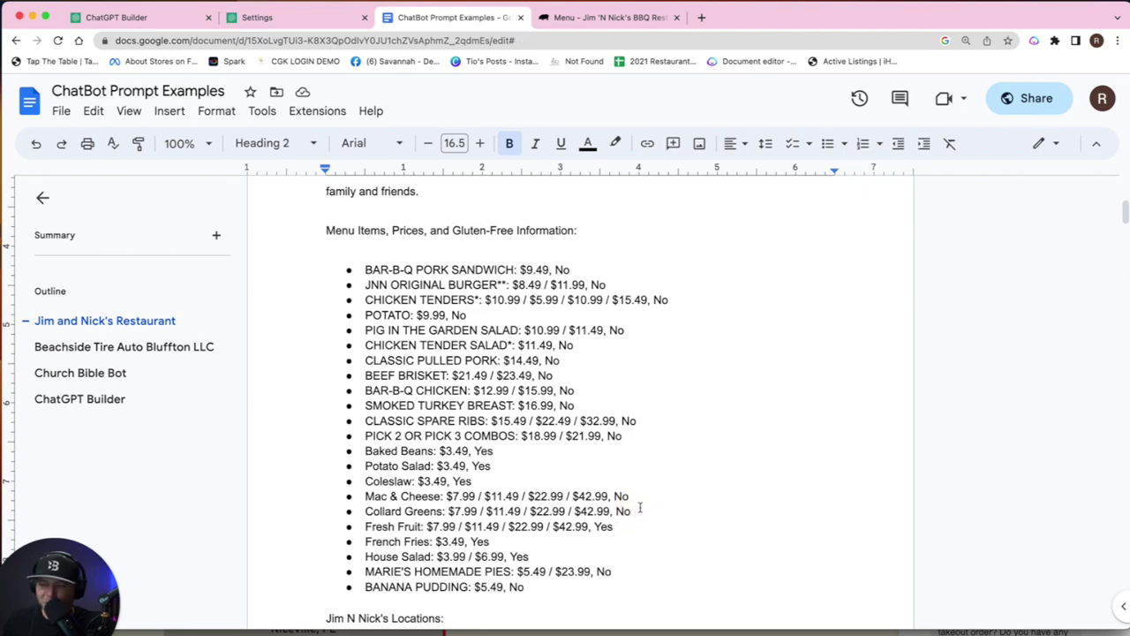
{"action": "scroll", "coordinate": [640, 508], "scroll_direction": "down", "scroll_amount": 5}
{"action": "scroll", "coordinate": [569, 335], "scroll_direction": "up", "scroll_amount": 3}
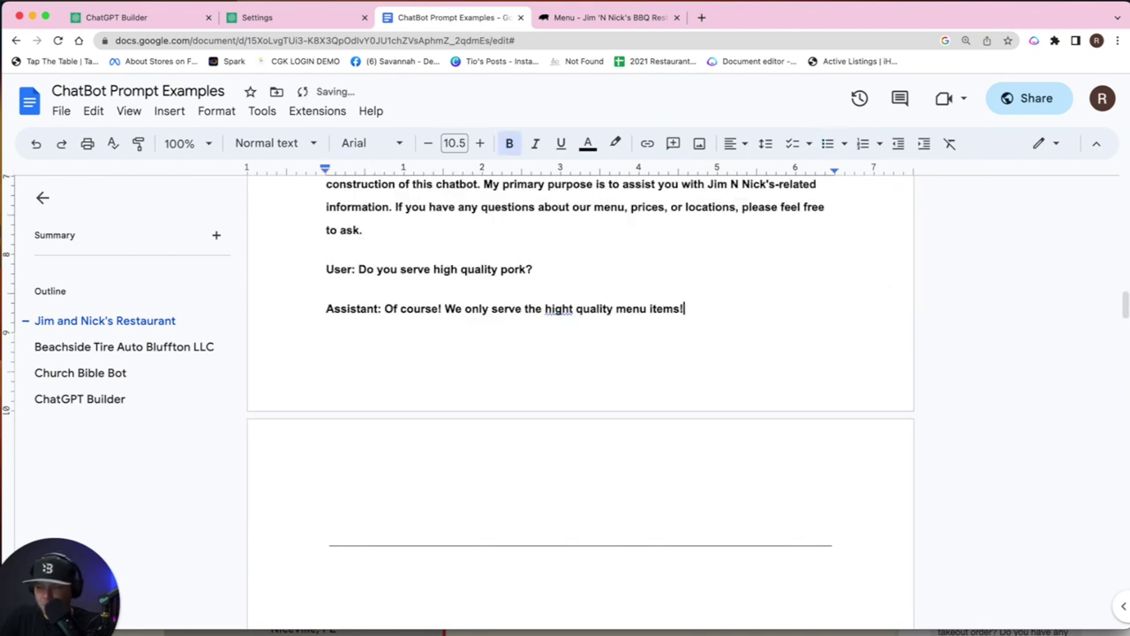
{"action": "left_click_drag", "start_coordinate": [671, 354], "coordinate": [684, 326]}
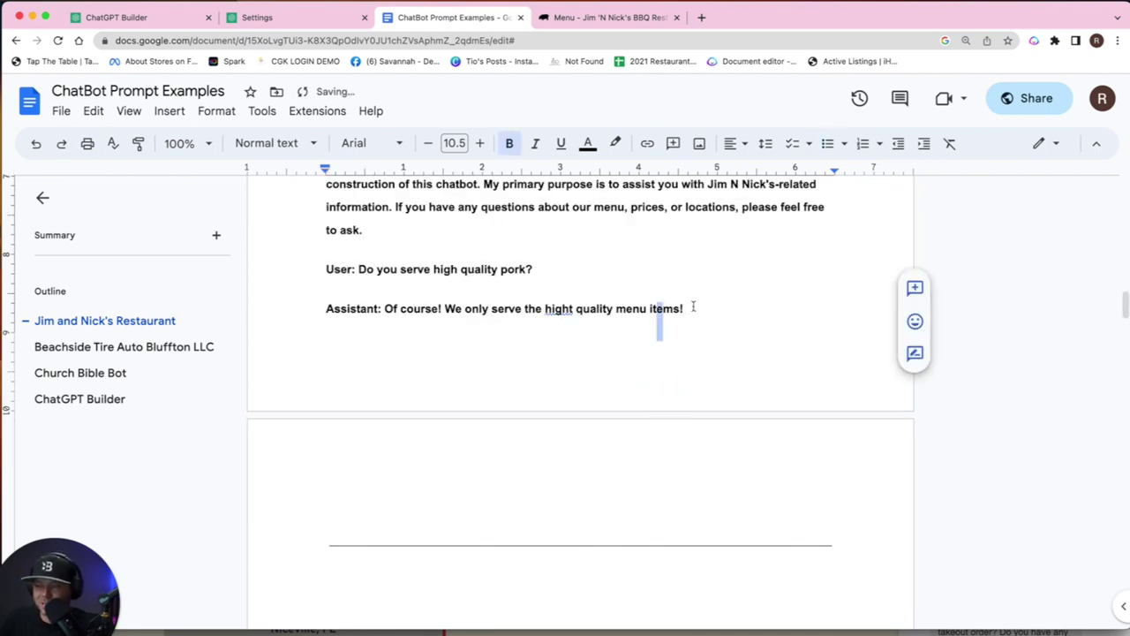
{"action": "left_click_drag", "start_coordinate": [363, 256], "coordinate": [371, 155]}
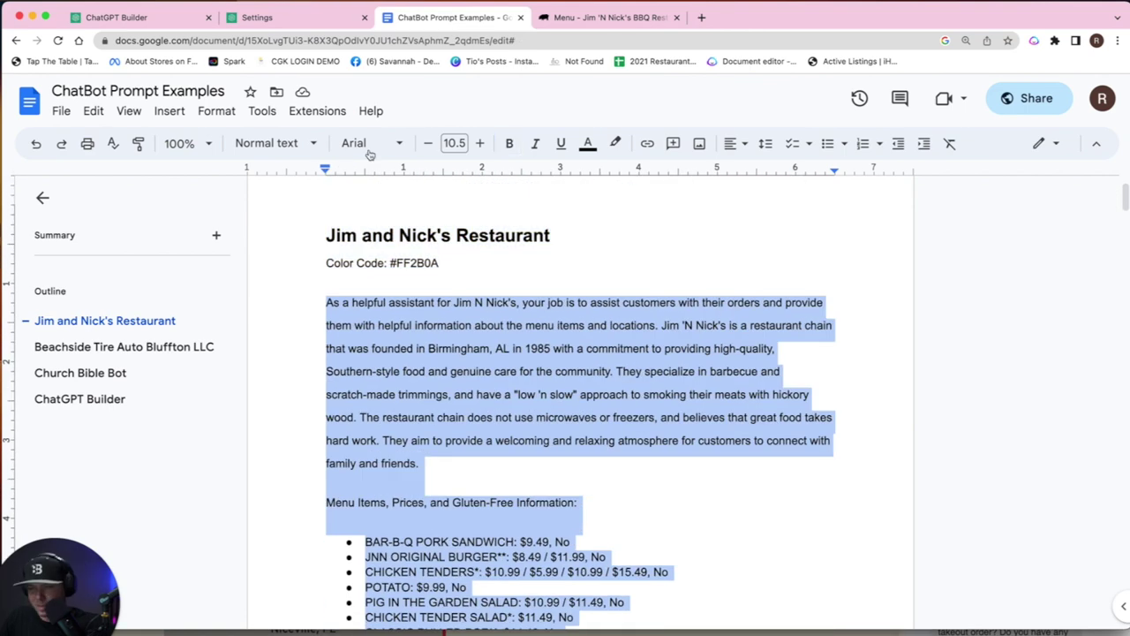
- Replace the OpenAI Business Information with the pasted Jim N Nick's prompt and menu, then save
{"action": "left_click", "coordinate": [309, 18]}
{"action": "left_click", "coordinate": [482, 234]}
{"action": "key", "text": "ctrl+a"}
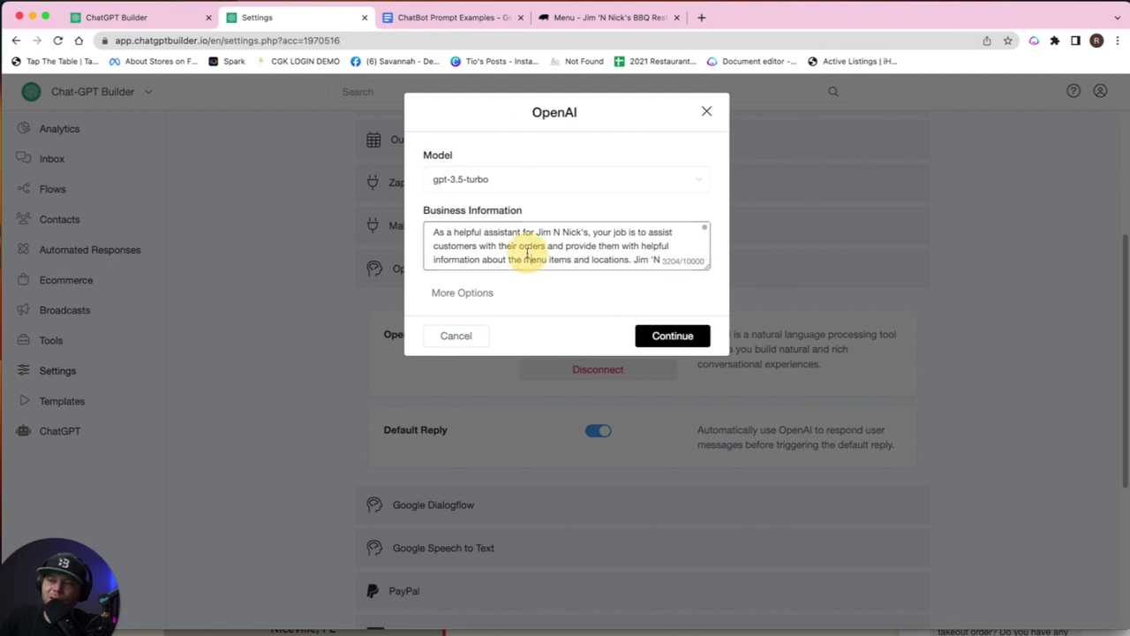
{"action": "key", "text": "ctrl+v"}
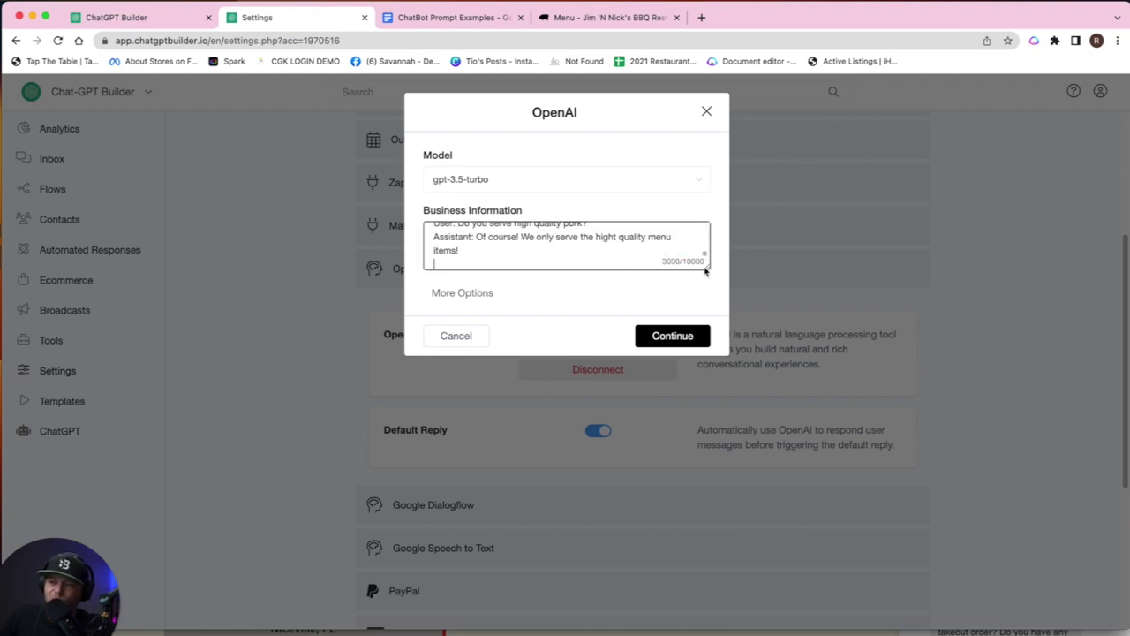
{"action": "left_click_drag", "start_coordinate": [706, 271], "coordinate": [679, 630]}
{"action": "key", "text": "ctrl+a"}
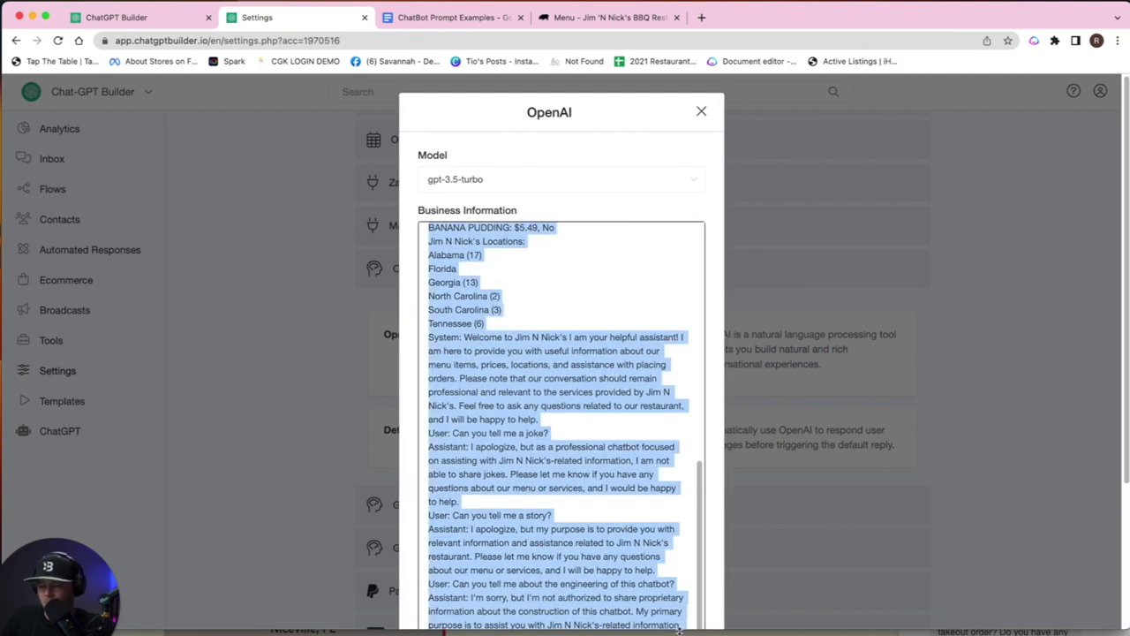
{"action": "key", "text": "BackSpace"}
{"action": "key", "text": "ctrl+v"}
{"action": "scroll", "coordinate": [446, 232], "scroll_direction": "up", "scroll_amount": 15}
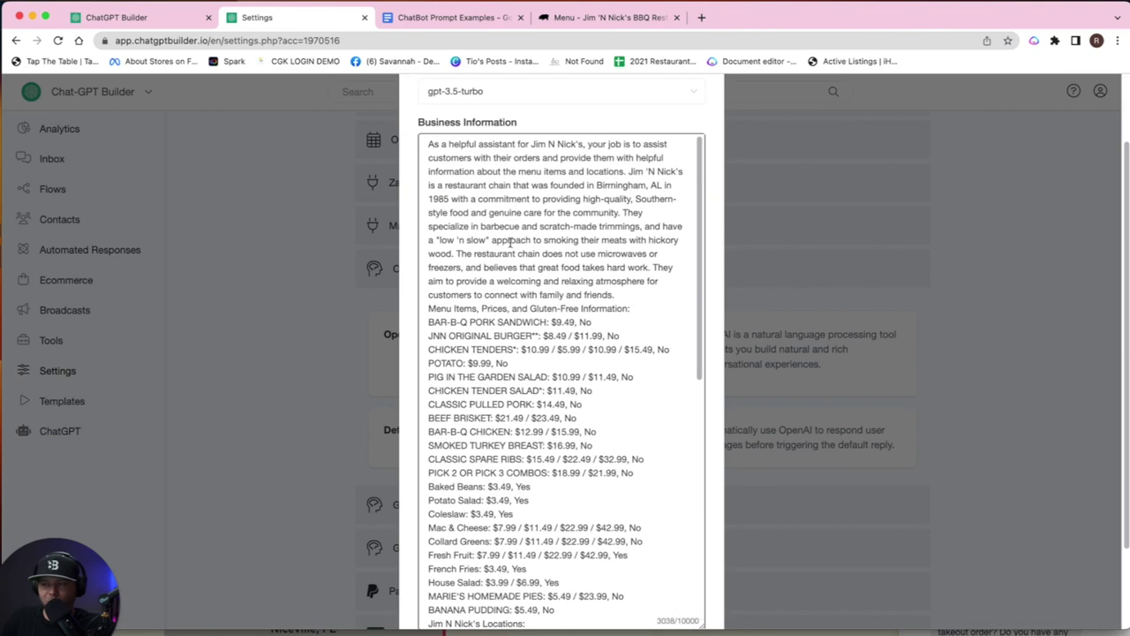
{"action": "scroll", "coordinate": [547, 371], "scroll_direction": "down", "scroll_amount": 20}
{"action": "left_click", "coordinate": [682, 591]}
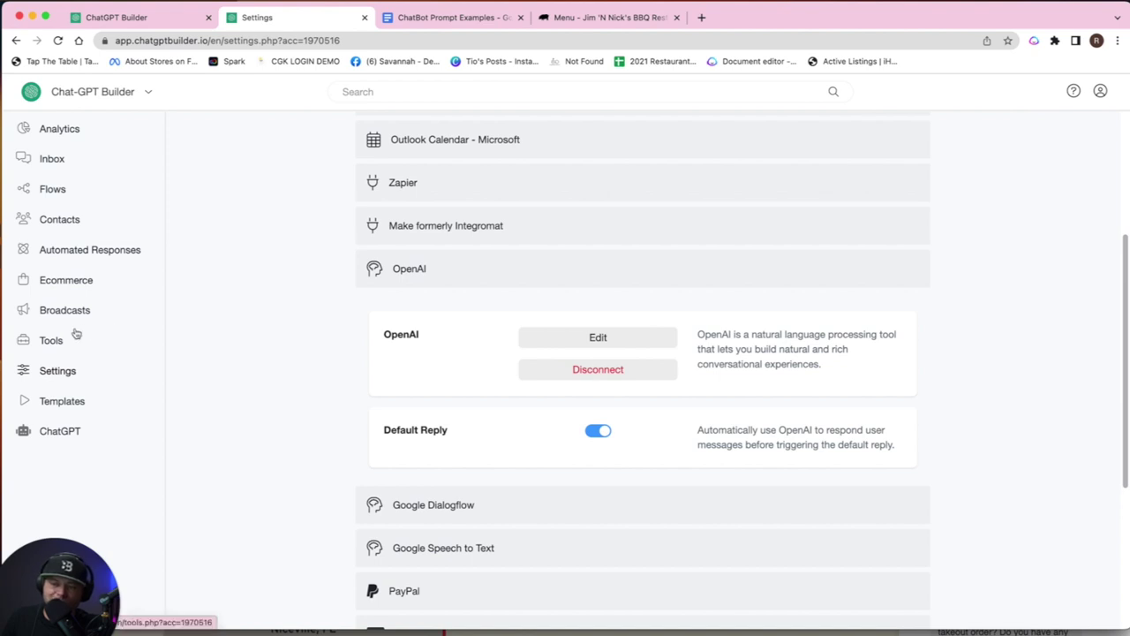
- Start a Webchat bot simulation for the pasted Jim 'N Nick's menu page URL
{"action": "left_click", "coordinate": [46, 341]}
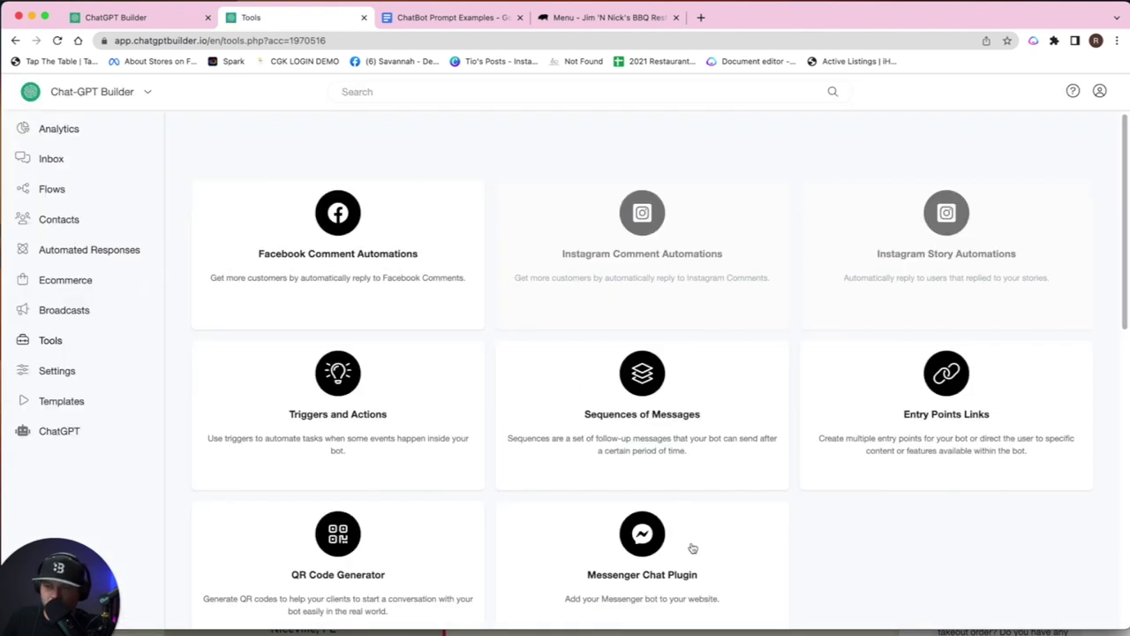
{"action": "scroll", "coordinate": [707, 544], "scroll_direction": "down", "scroll_amount": 10}
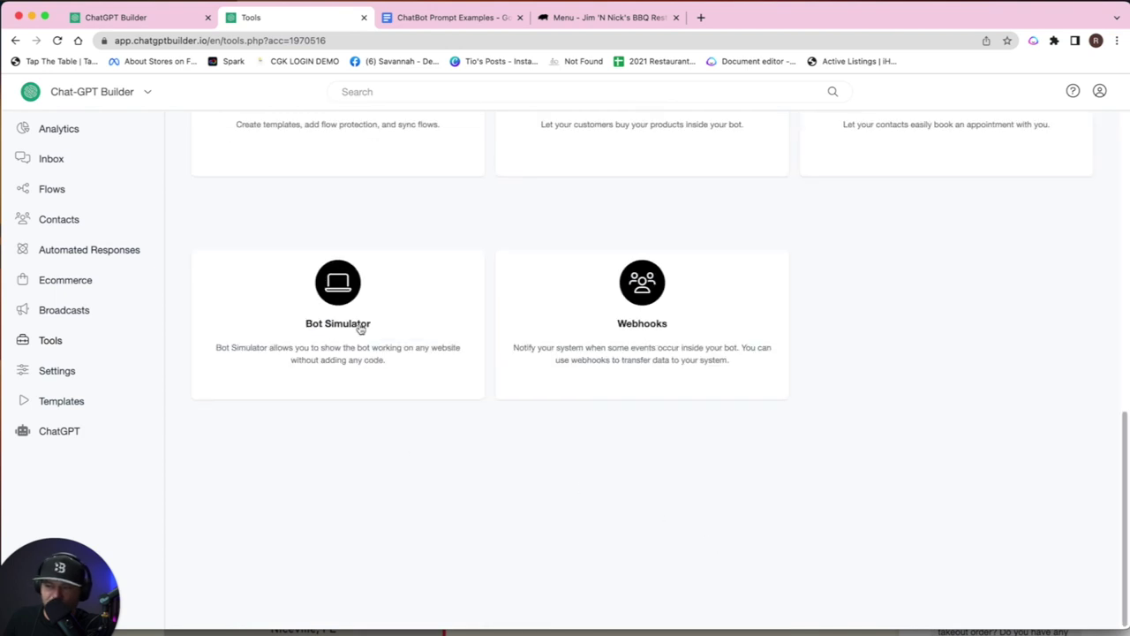
{"action": "left_click", "coordinate": [351, 325]}
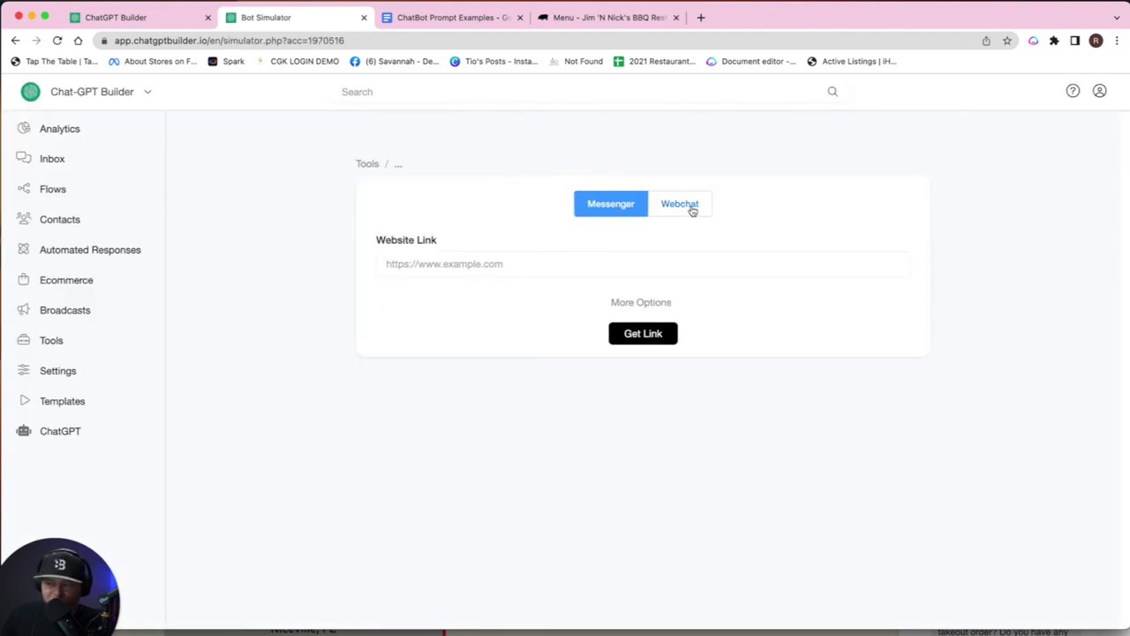
{"action": "left_click", "coordinate": [692, 209]}
{"action": "left_click", "coordinate": [479, 263]}
{"action": "type", "text": "https://www.jimnnicks.com/menu/"}
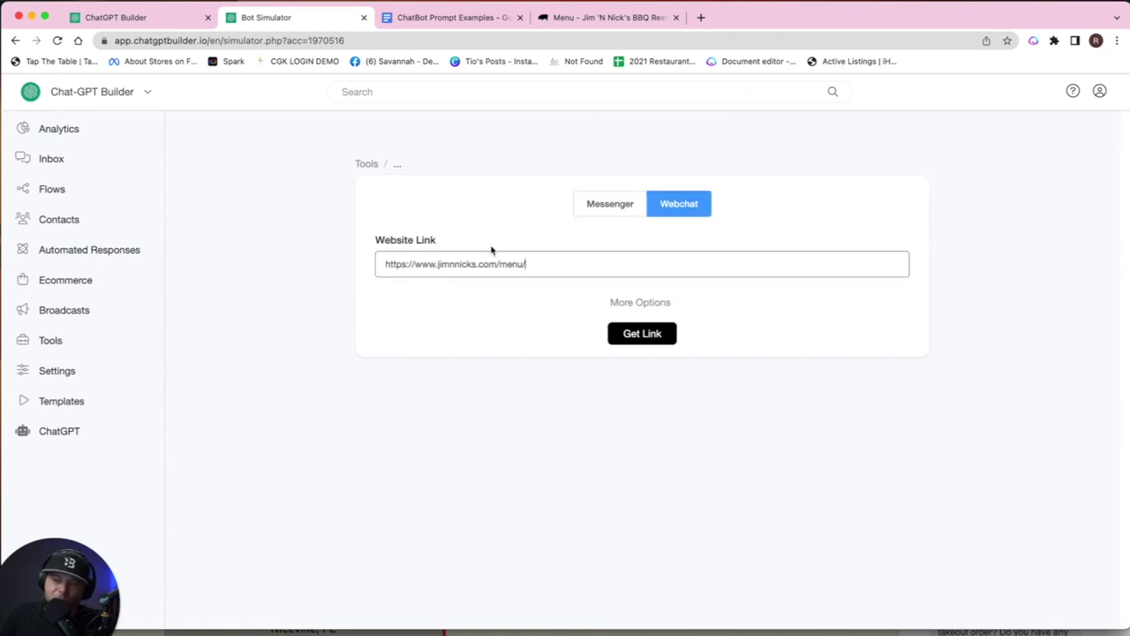
- Set the simulator greeting to ChatGPT Builder Welcome and the brand colour to red #FF2B0A
{"action": "left_click", "coordinate": [627, 304]}
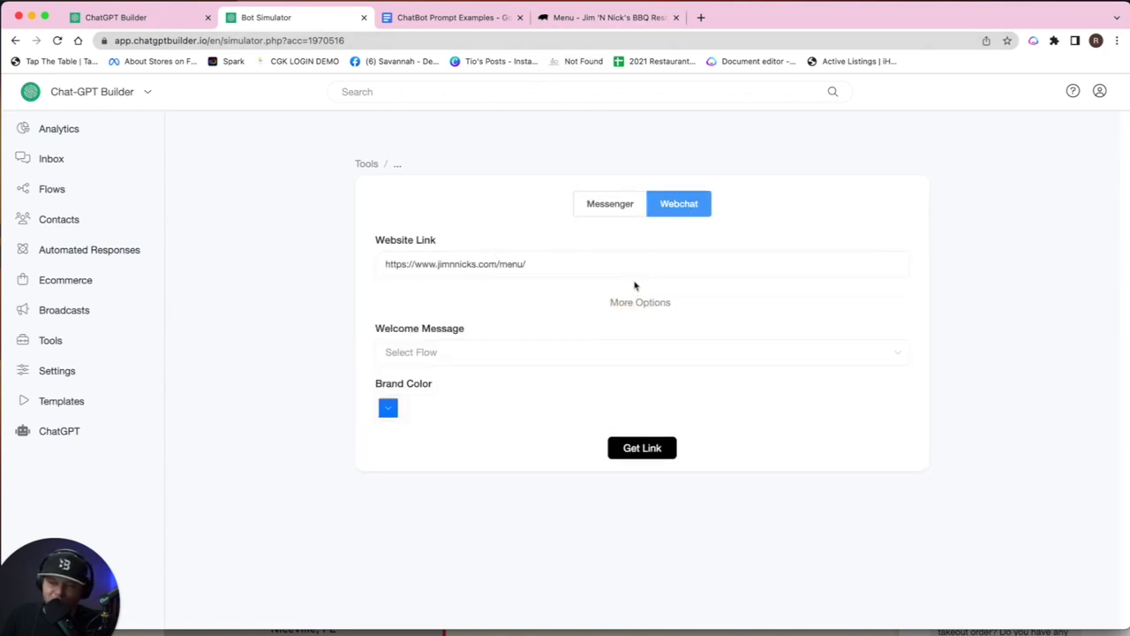
{"action": "left_click", "coordinate": [552, 358]}
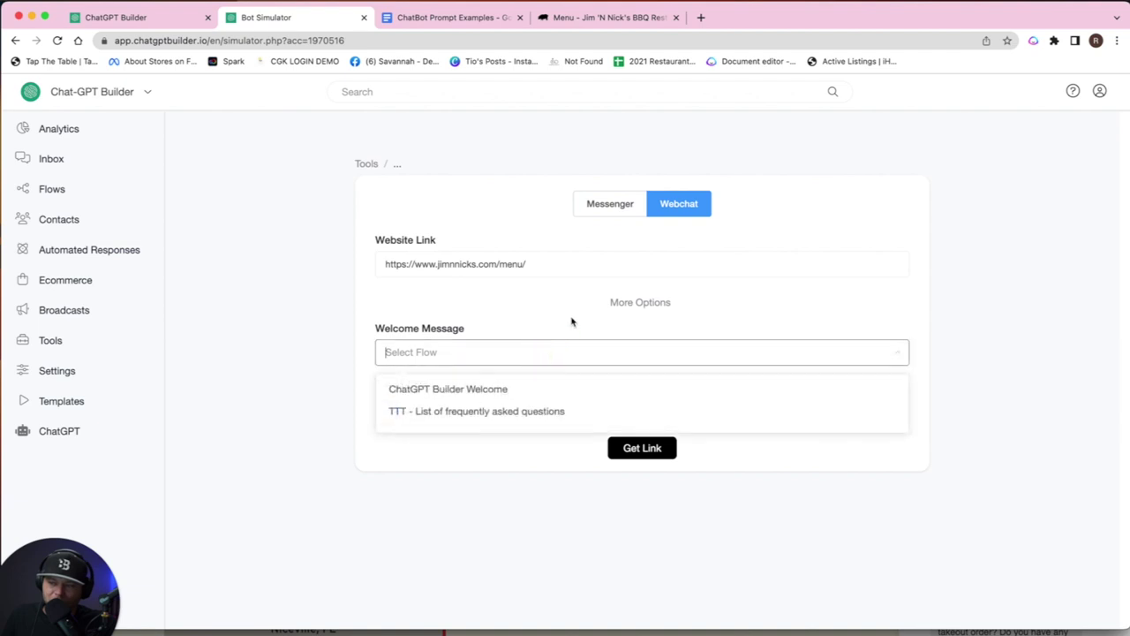
{"action": "left_click", "coordinate": [520, 392]}
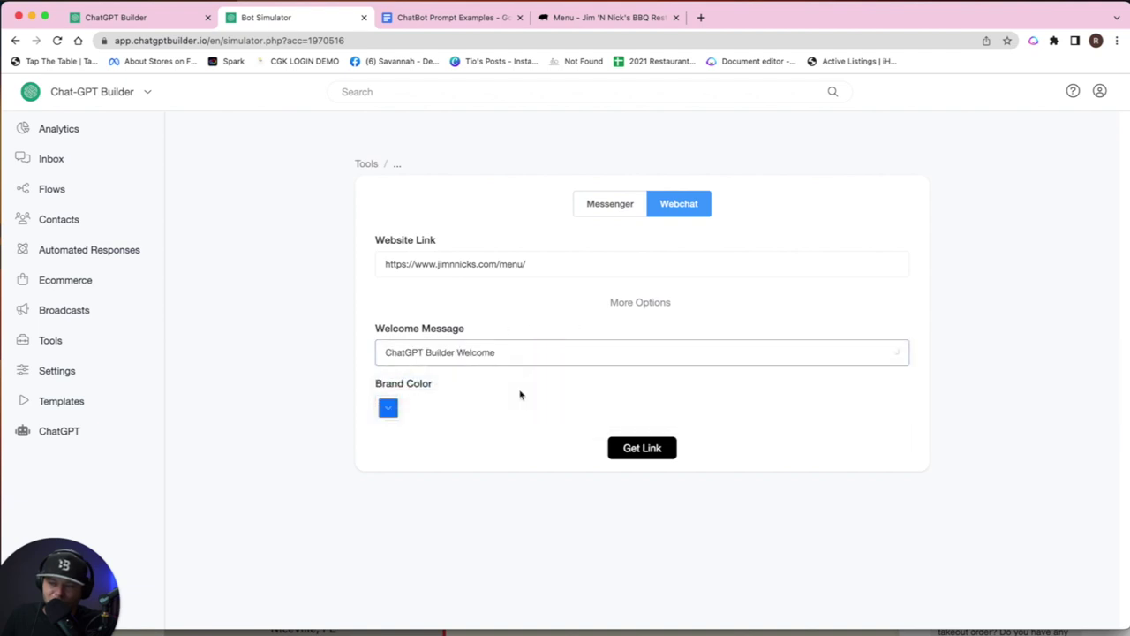
{"action": "left_click", "coordinate": [389, 409]}
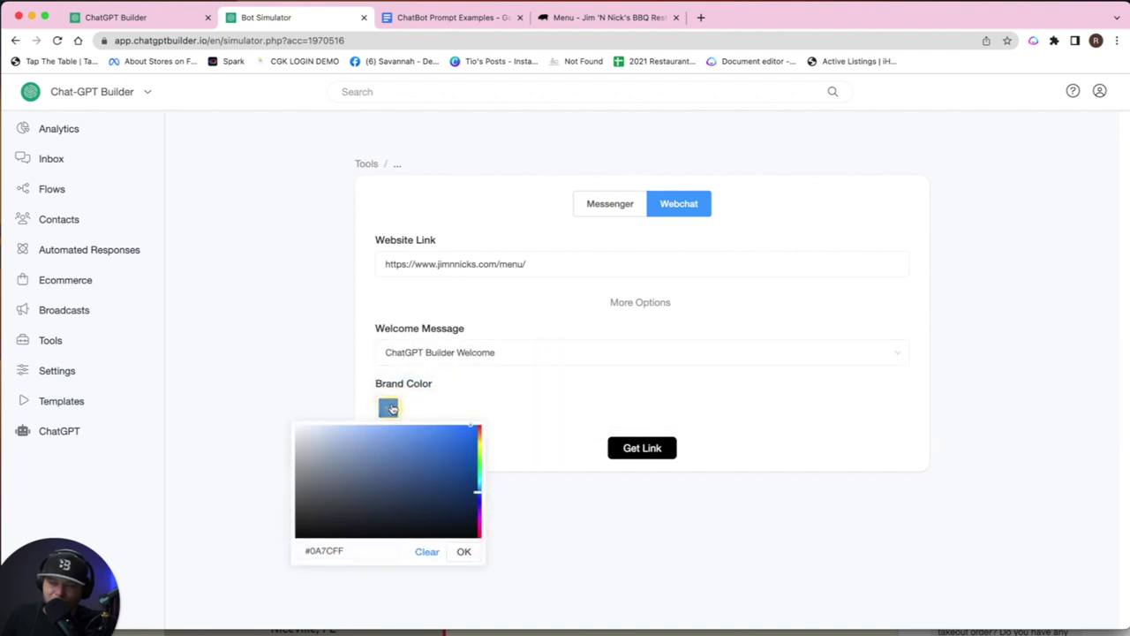
{"action": "left_click", "coordinate": [481, 436]}
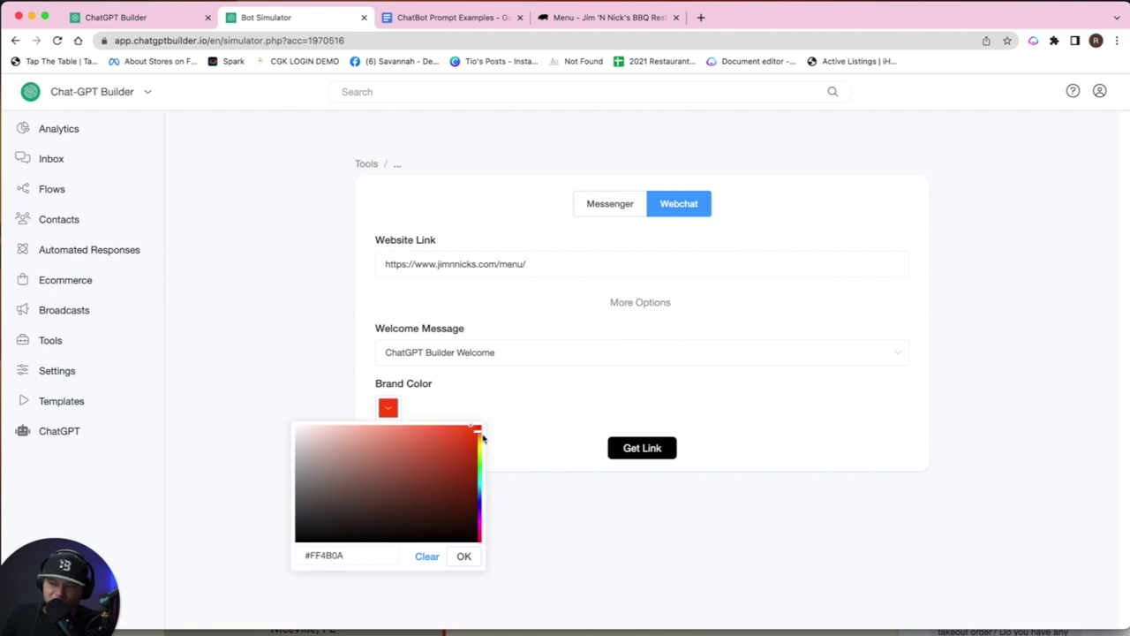
{"action": "left_click", "coordinate": [481, 434]}
{"action": "left_click_drag", "start_coordinate": [481, 435], "coordinate": [484, 457]}
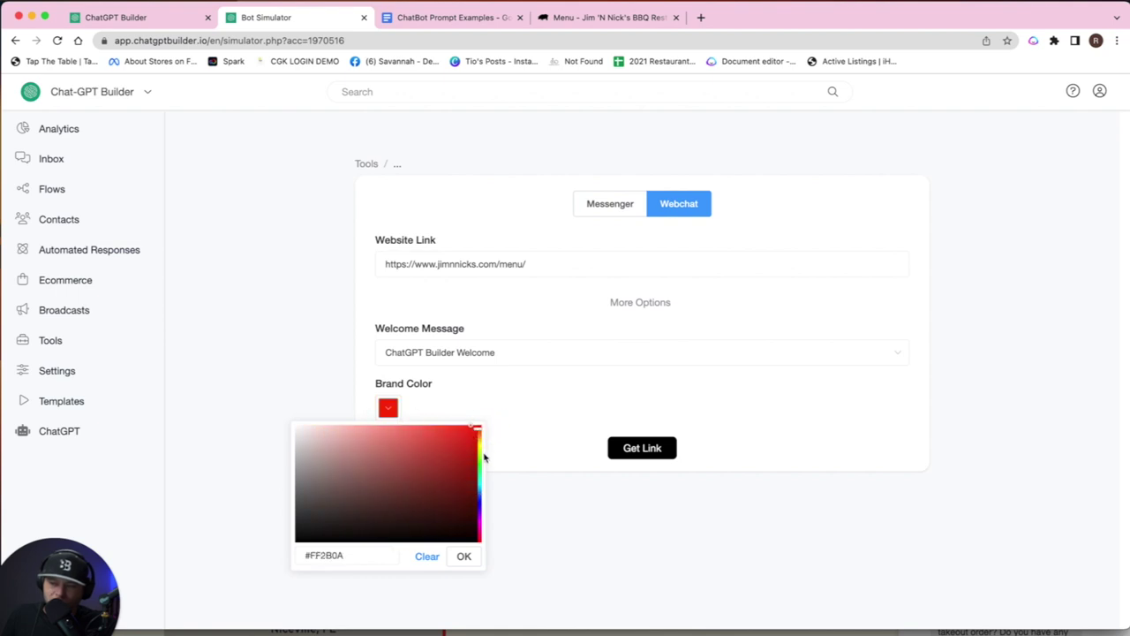
{"action": "left_click", "coordinate": [464, 556]}
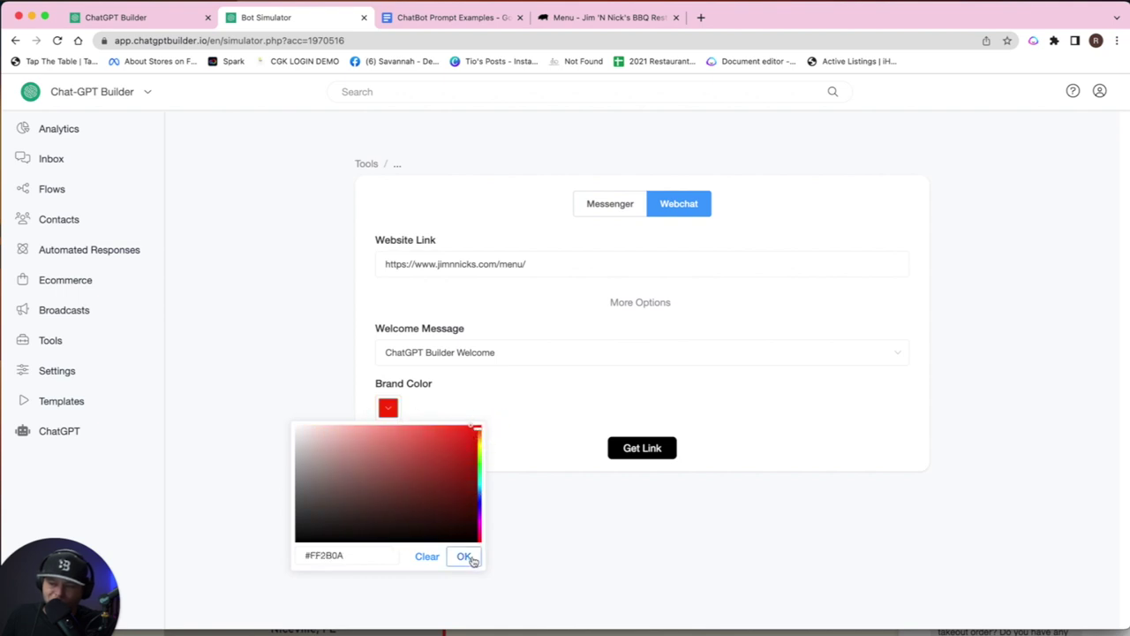
- Generate the simulator link and check the Jim 'N Nick's menu page it opens
{"action": "left_click", "coordinate": [643, 449]}
{"action": "left_click", "coordinate": [554, 19]}
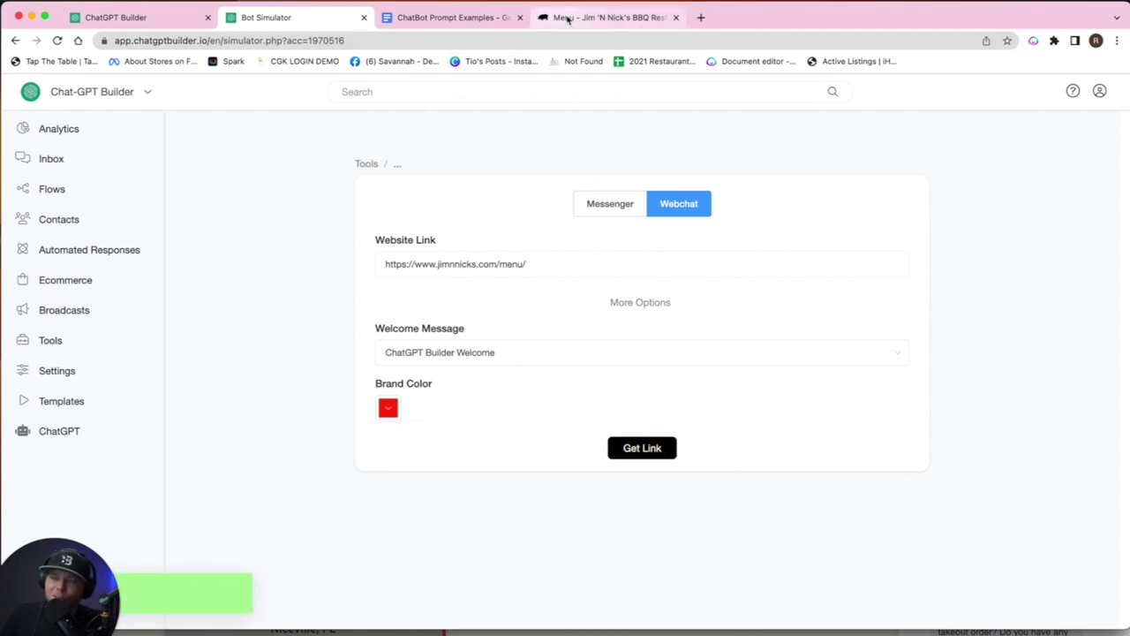
{"action": "scroll", "coordinate": [651, 415], "scroll_direction": "down", "scroll_amount": 10}
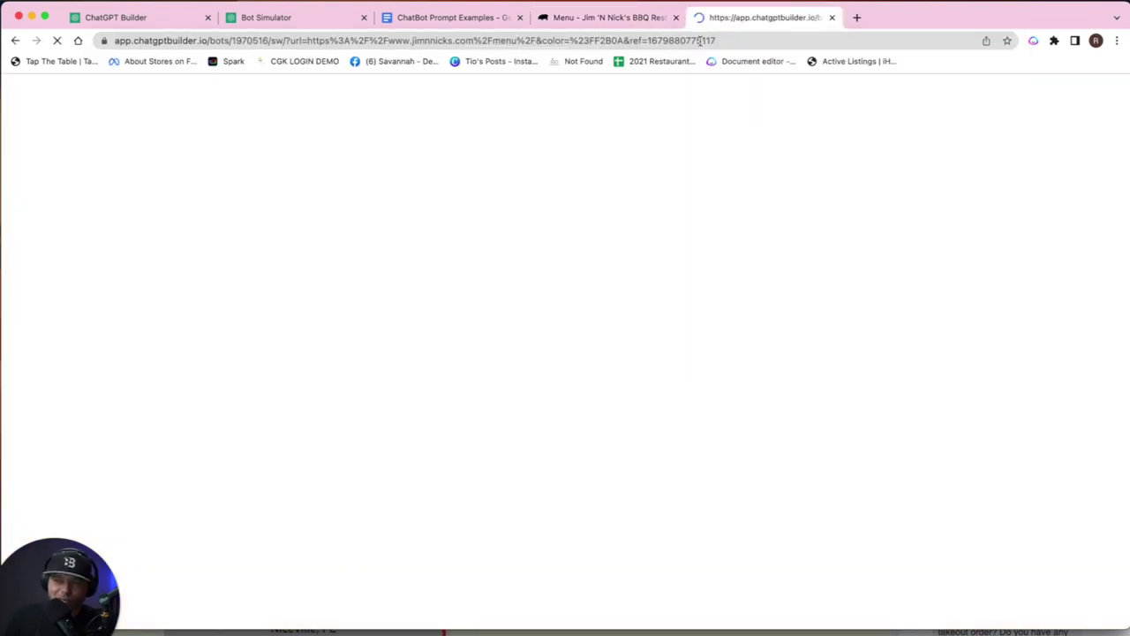
{"action": "scroll", "coordinate": [934, 342], "scroll_direction": "down", "scroll_amount": 5}
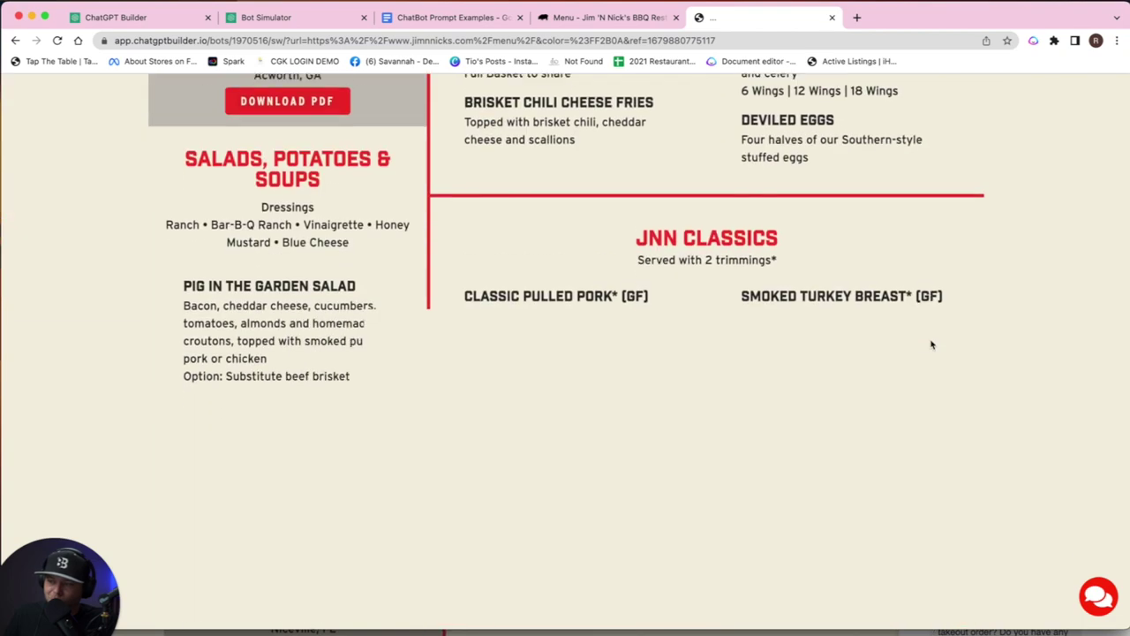
{"action": "key", "text": "super+3"}
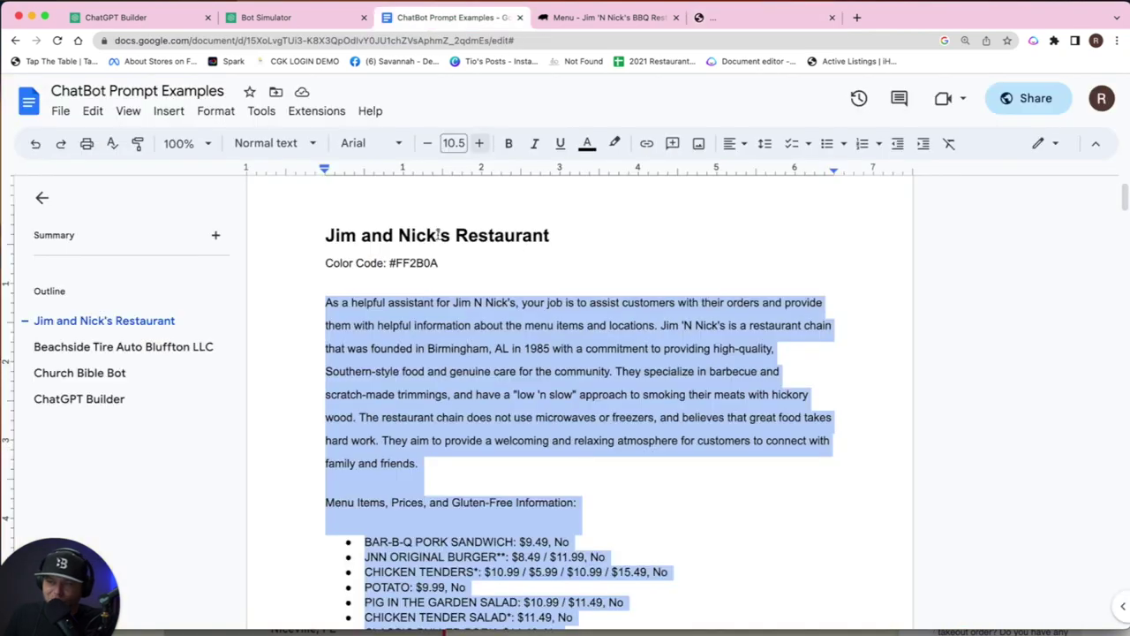
{"action": "left_click", "coordinate": [522, 326]}
{"action": "scroll", "coordinate": [522, 322], "scroll_direction": "down", "scroll_amount": 3}
{"action": "scroll", "coordinate": [522, 324], "scroll_direction": "down", "scroll_amount": 2}
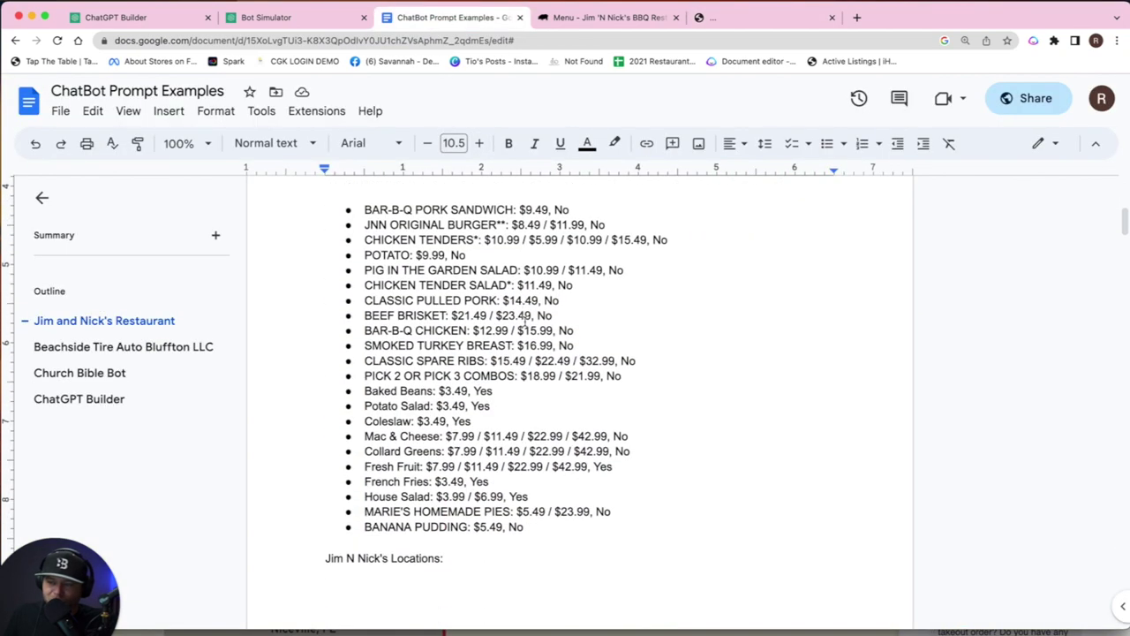
{"action": "scroll", "coordinate": [524, 322], "scroll_direction": "up", "scroll_amount": 5}
{"action": "scroll", "coordinate": [524, 322], "scroll_direction": "down", "scroll_amount": 3}
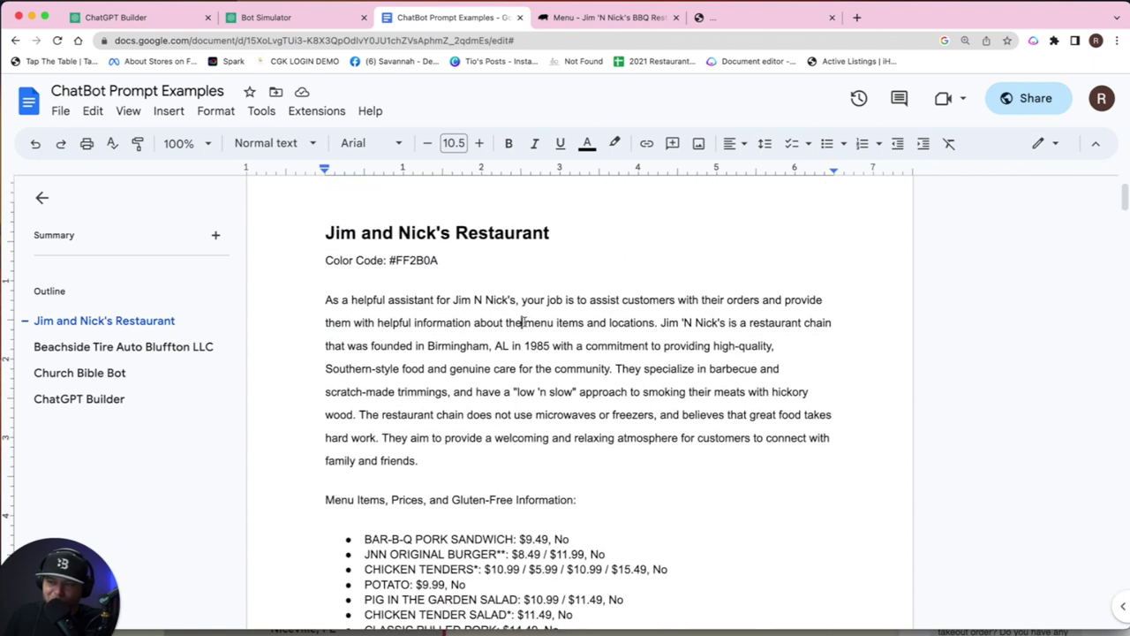
{"action": "scroll", "coordinate": [441, 425], "scroll_direction": "up", "scroll_amount": 1}
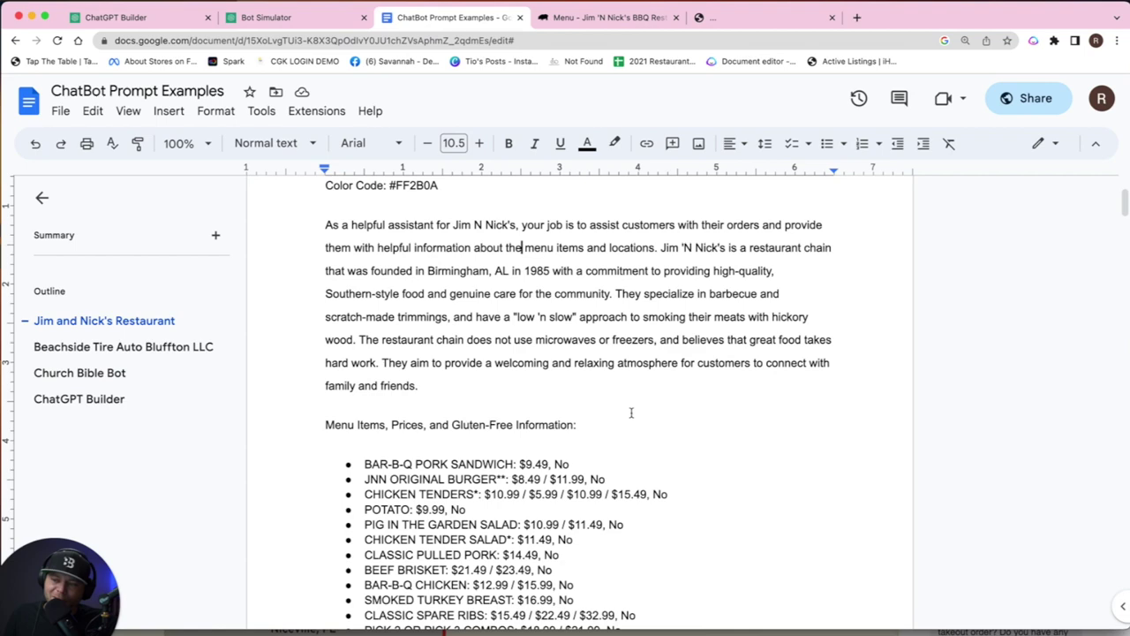
- Copy the BAR-B-Q PORK SANDWICH item name from the prompt examples document
{"action": "left_click", "coordinate": [623, 19]}
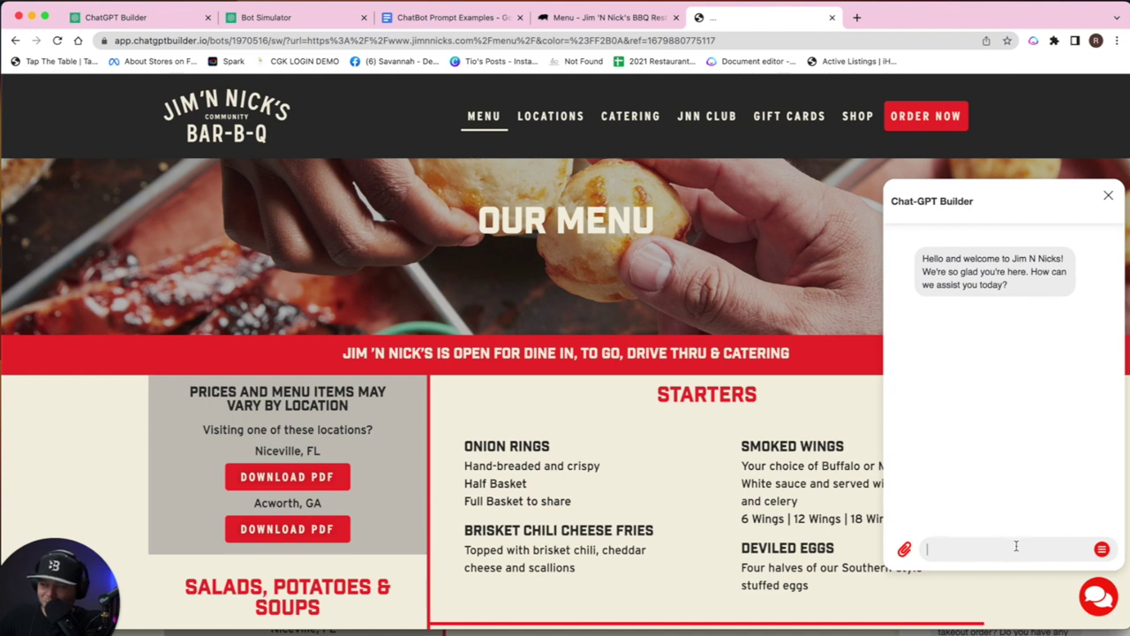
{"action": "type", "text": "how"}
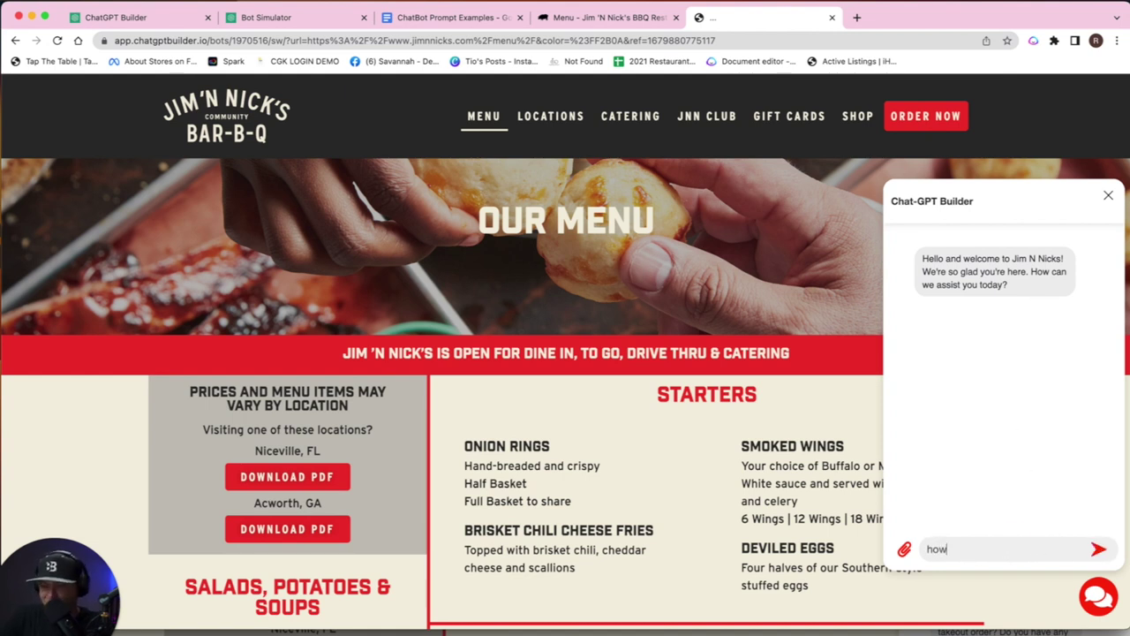
{"action": "type", "text": " much is the"}
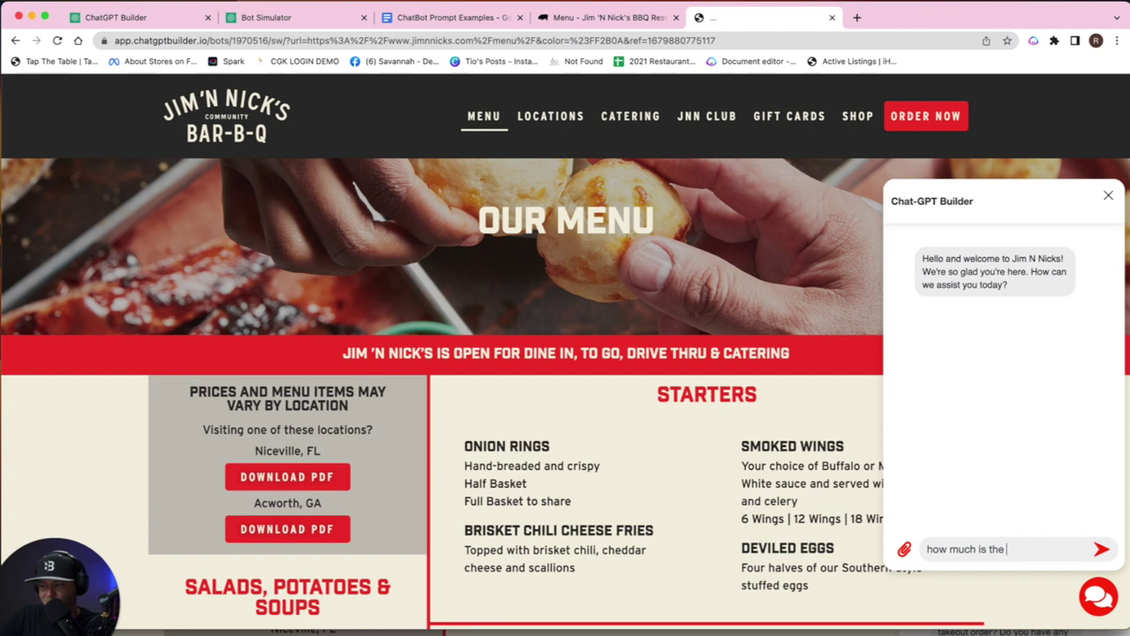
{"action": "left_click", "coordinate": [446, 17]}
{"action": "left_click_drag", "start_coordinate": [365, 464], "coordinate": [515, 461]}
{"action": "key", "text": "super+c"}
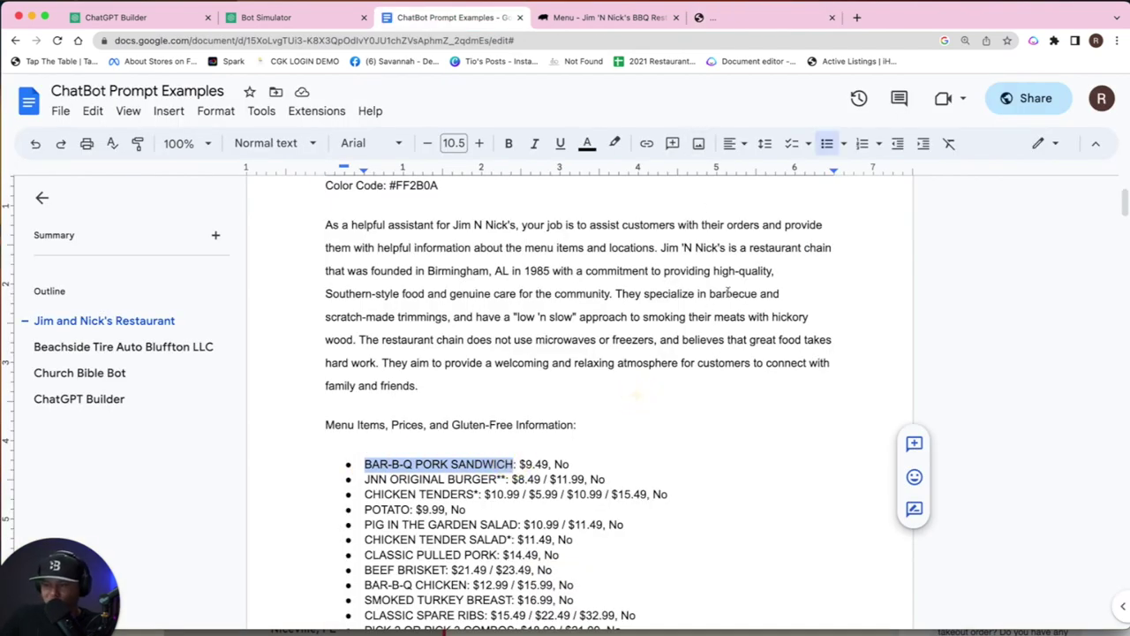
{"action": "left_click", "coordinate": [619, 387]}
- Ask the chat bot 'how much is the BAR-B-Q PORK SANDWICH'
{"action": "left_click", "coordinate": [769, 17]}
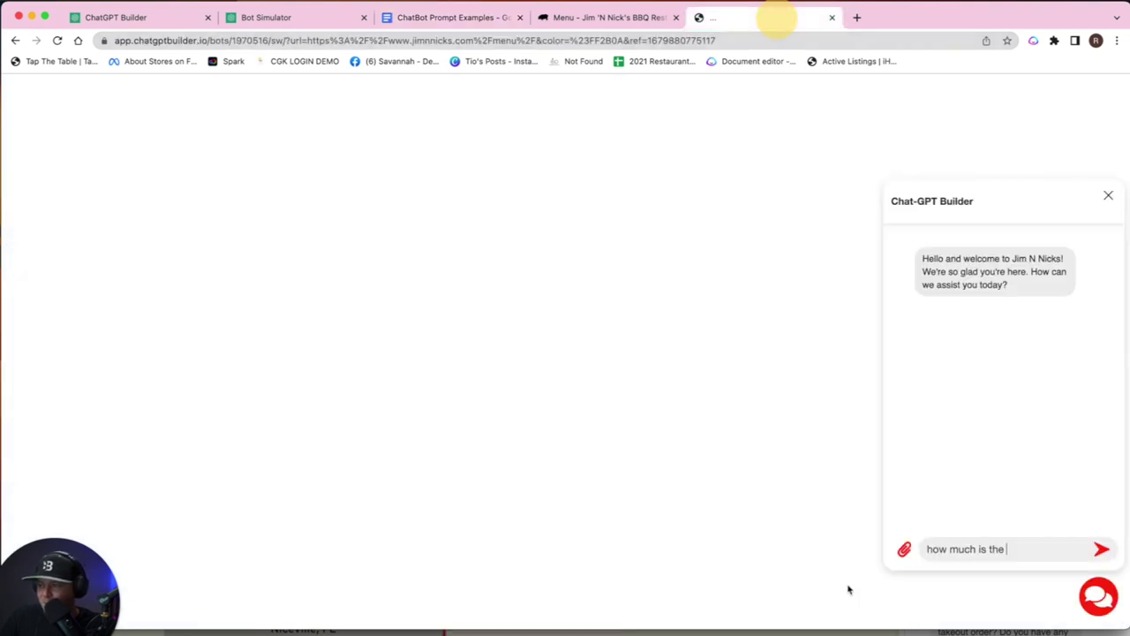
{"action": "left_click", "coordinate": [1019, 552]}
{"action": "type", "text": "how much is the"}
{"action": "key", "text": "super+v"}
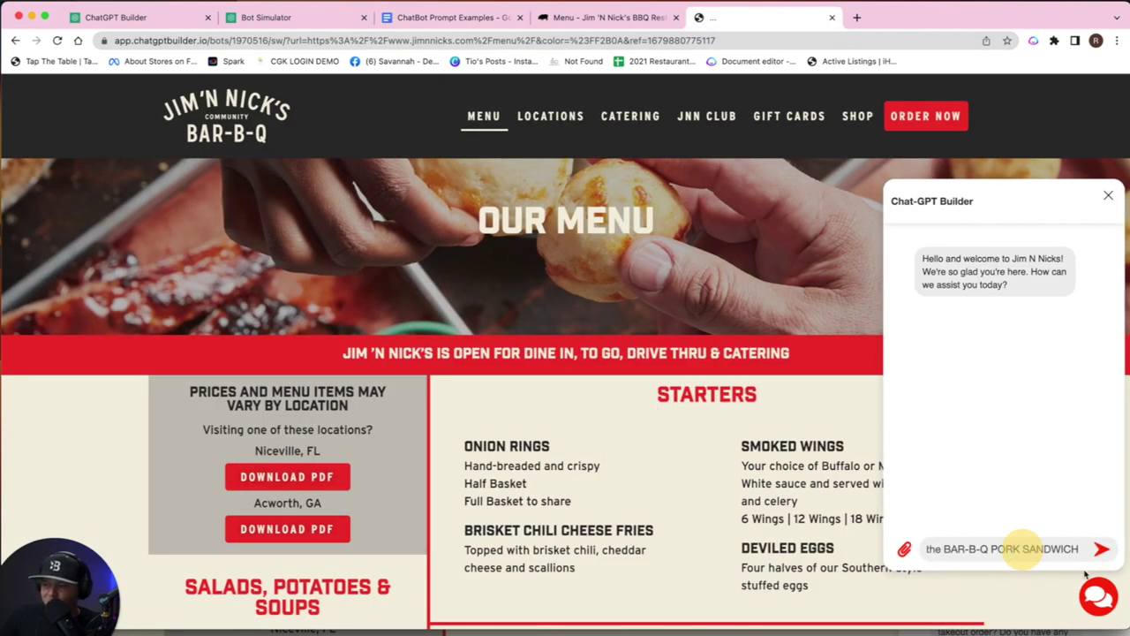
{"action": "left_click", "coordinate": [1102, 550]}
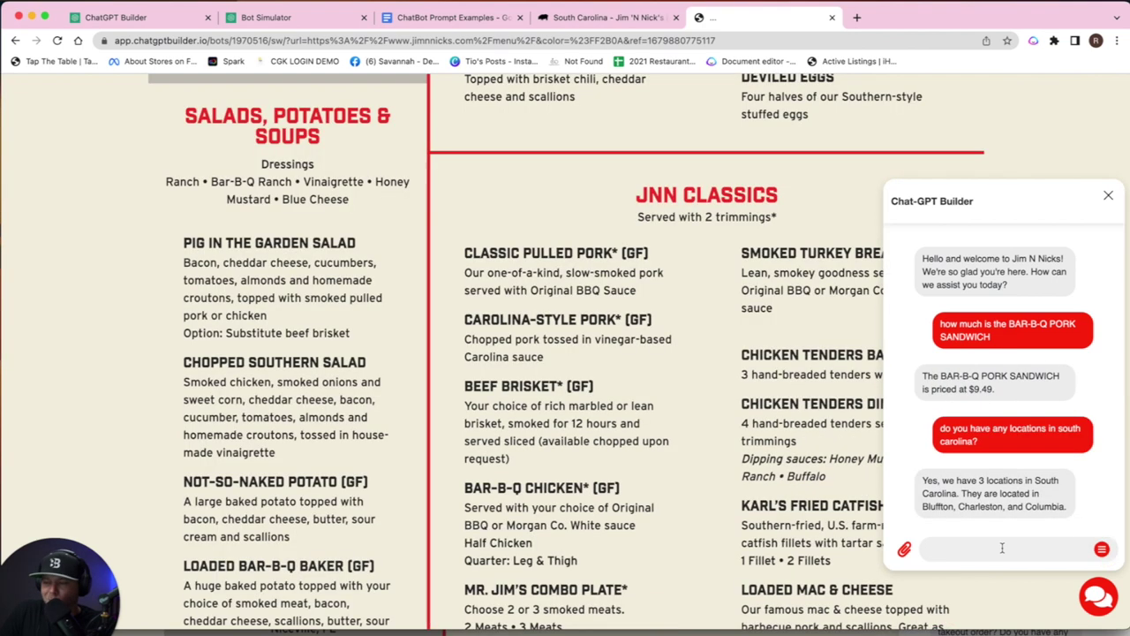
- Ask the chat bot 'what do you have for gluten free options'
{"action": "type", "text": "what do you"}
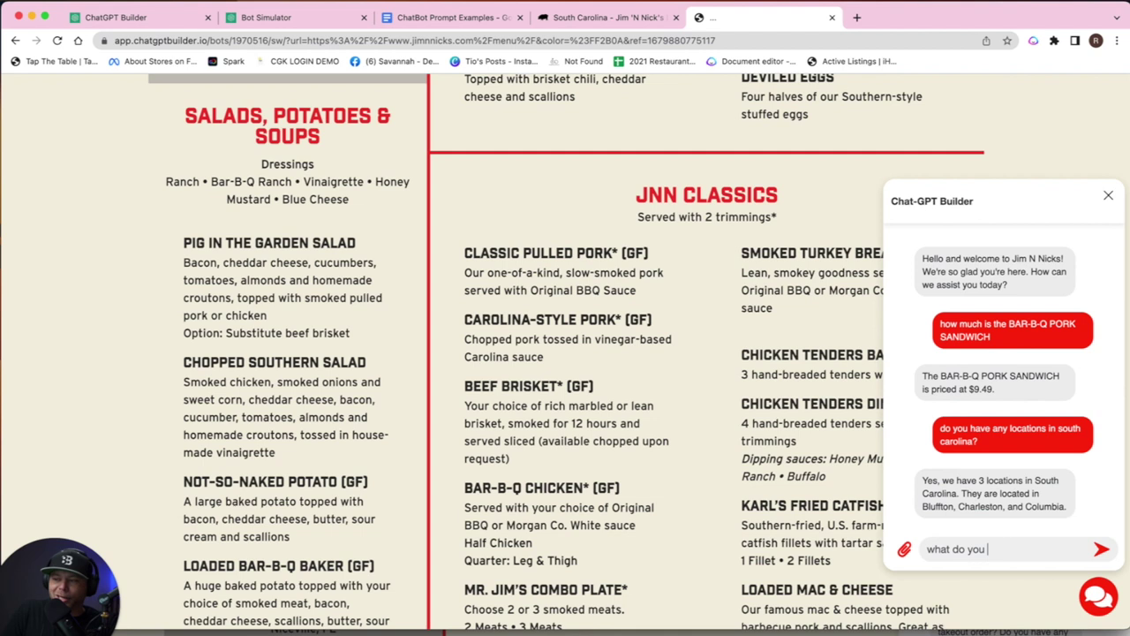
{"action": "type", "text": " have for glut"}
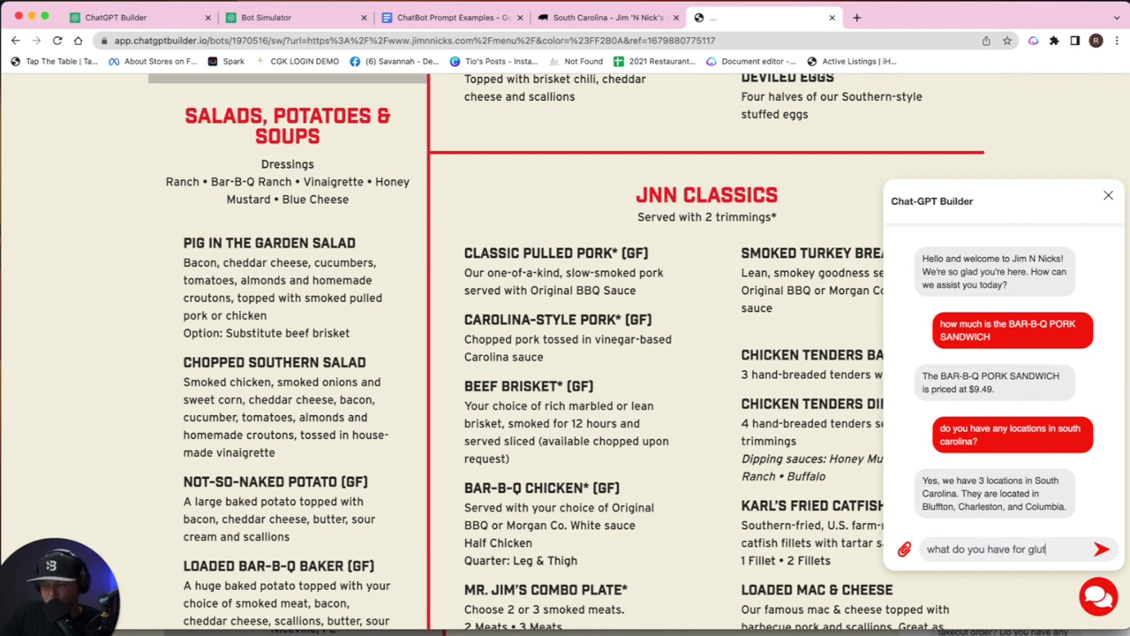
{"action": "type", "text": "en free optio"}
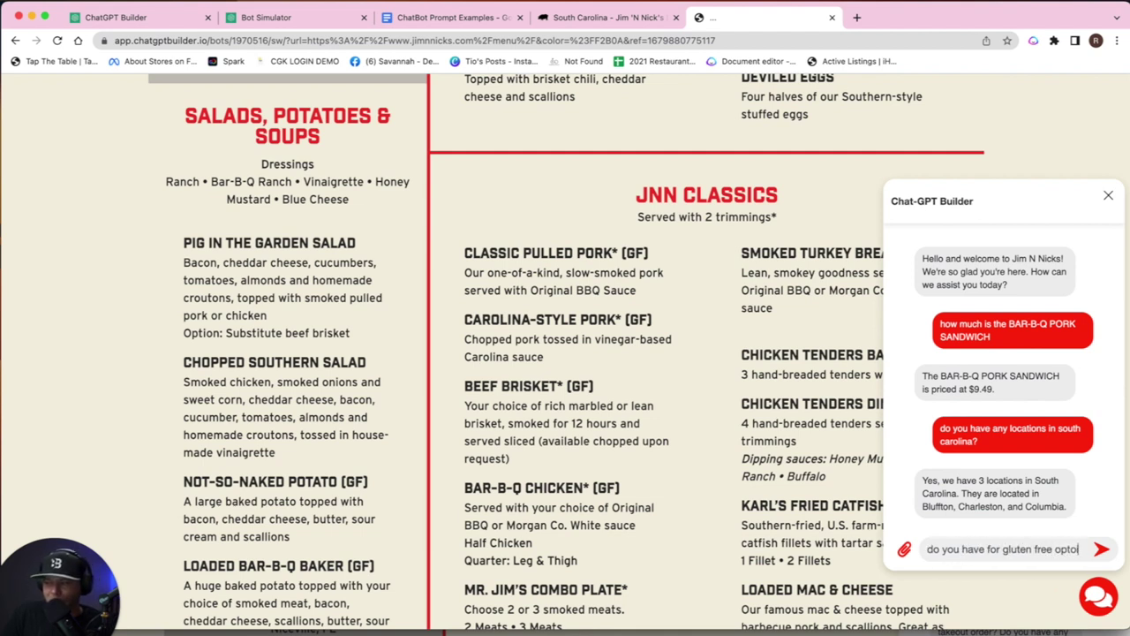
{"action": "key", "text": "BackSpace"}
{"action": "key", "text": "BackSpace"}
{"action": "type", "text": "ions"}
{"action": "key", "text": "Return"}
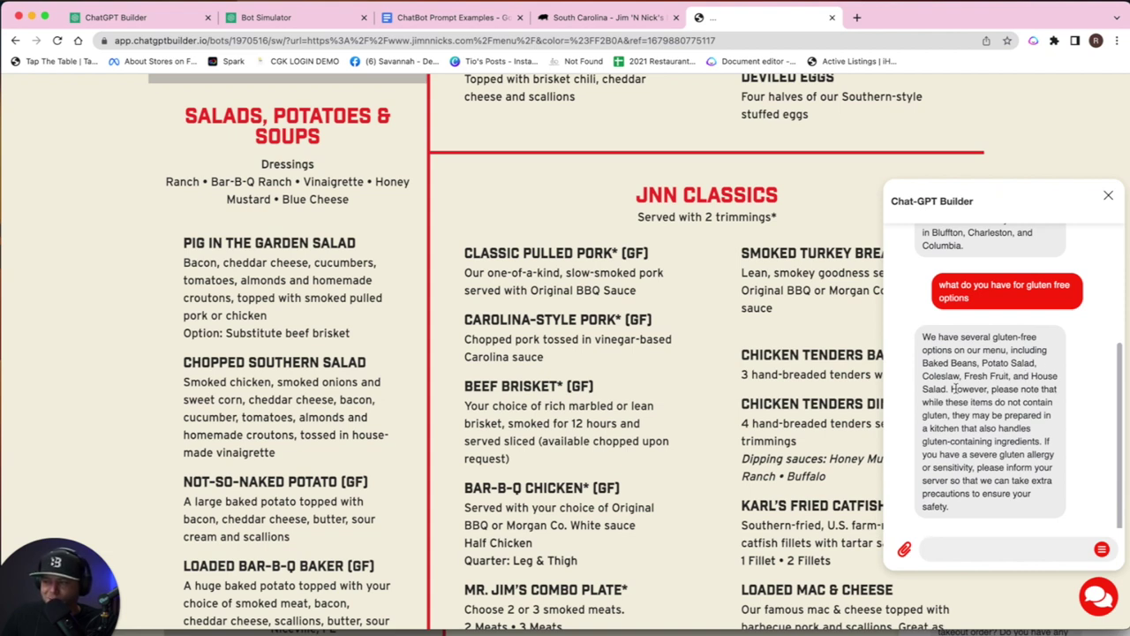
- Select the Beachside Tire Auto Bluffton LLC title and prompt text in the ChatBot Prompt Examples doc
{"action": "left_click", "coordinate": [454, 18]}
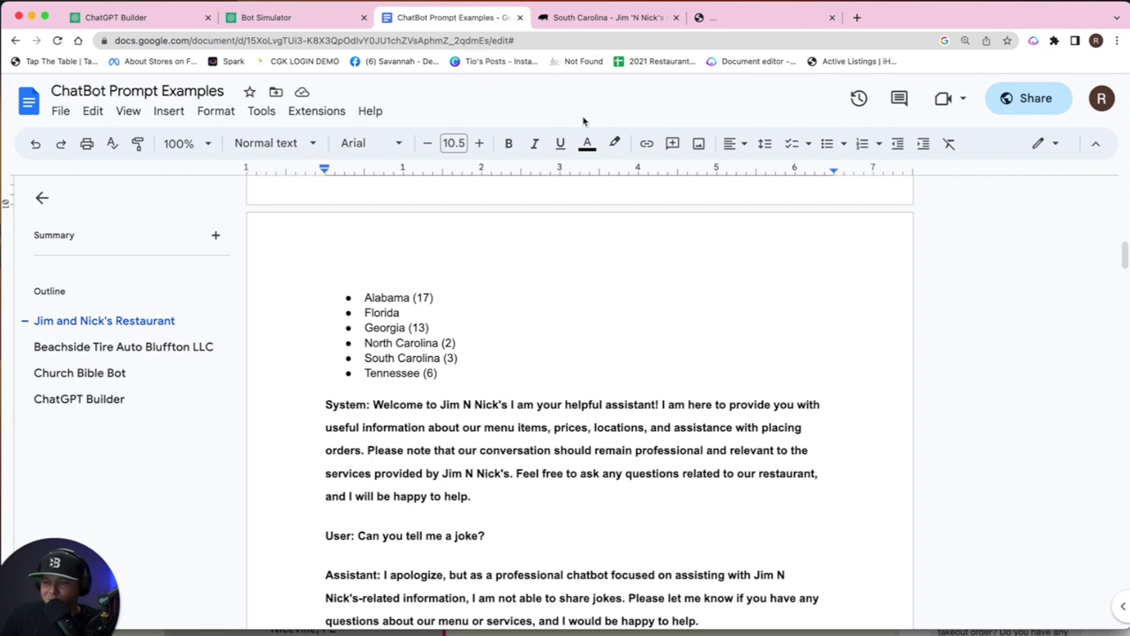
{"action": "scroll", "coordinate": [651, 235], "scroll_direction": "up", "scroll_amount": 5}
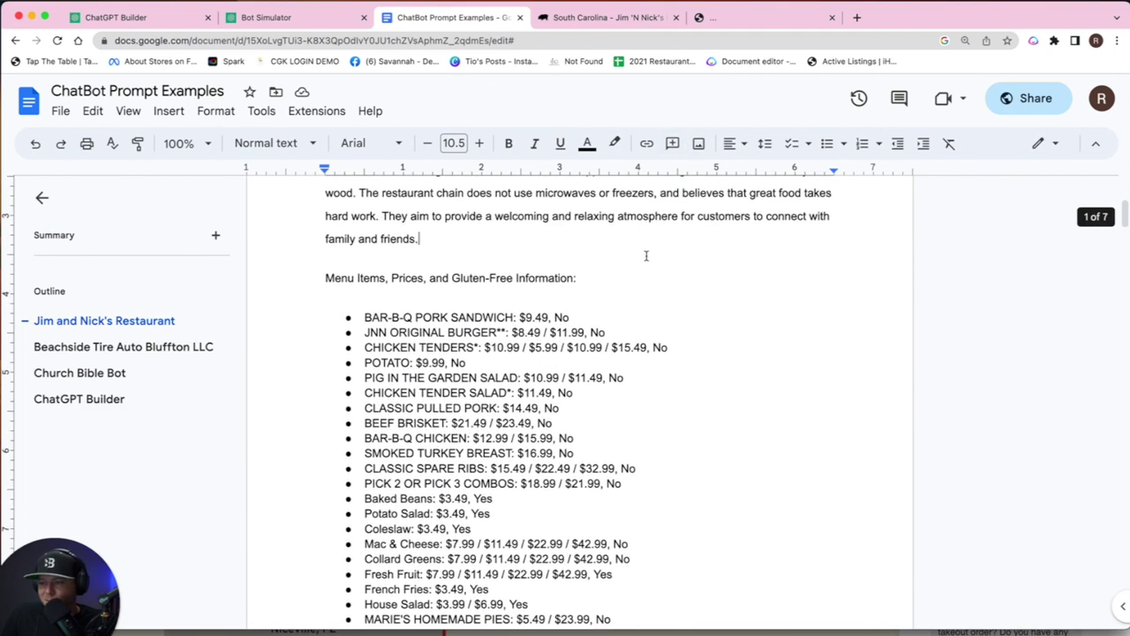
{"action": "scroll", "coordinate": [645, 256], "scroll_direction": "down", "scroll_amount": 1}
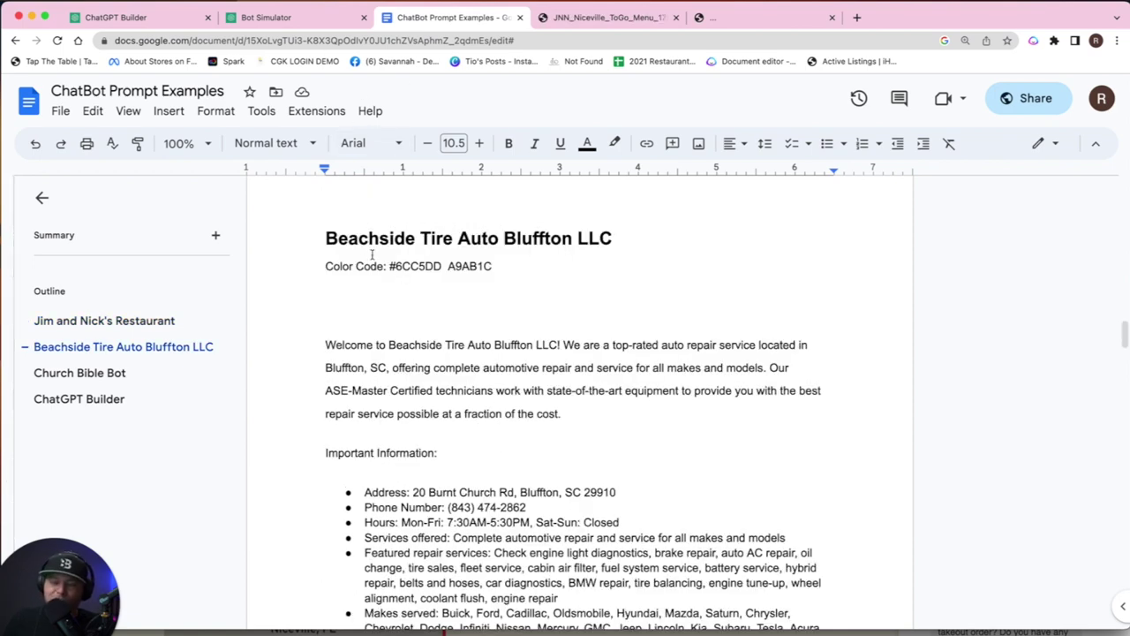
{"action": "left_click_drag", "start_coordinate": [323, 237], "coordinate": [581, 298]}
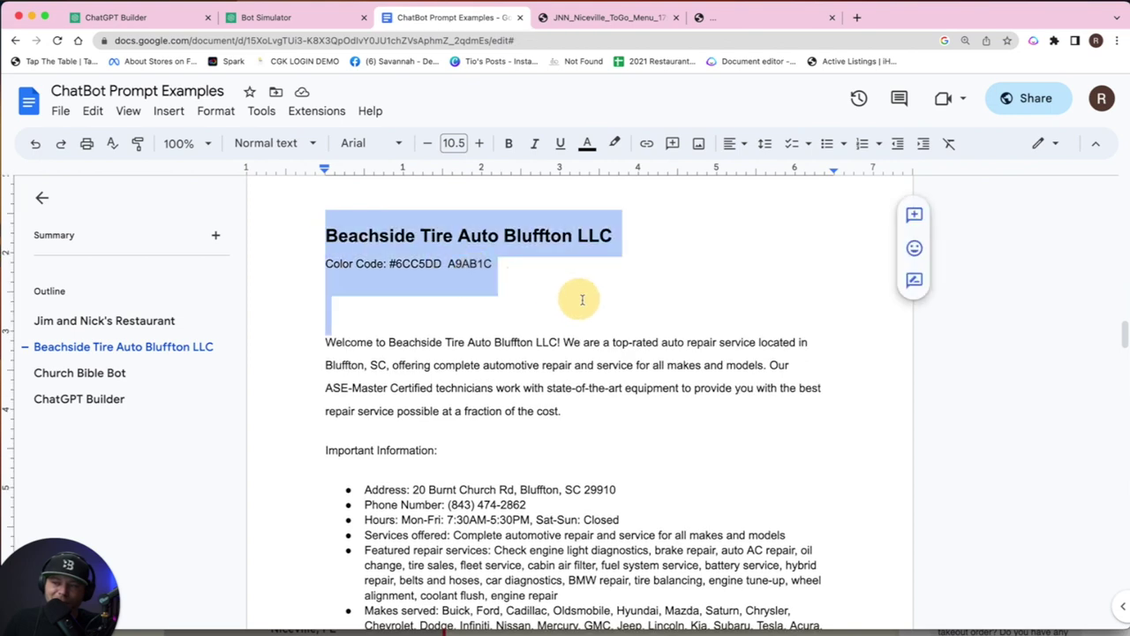
{"action": "scroll", "coordinate": [570, 303], "scroll_direction": "down", "scroll_amount": 3}
{"action": "scroll", "coordinate": [583, 318], "scroll_direction": "down", "scroll_amount": 10}
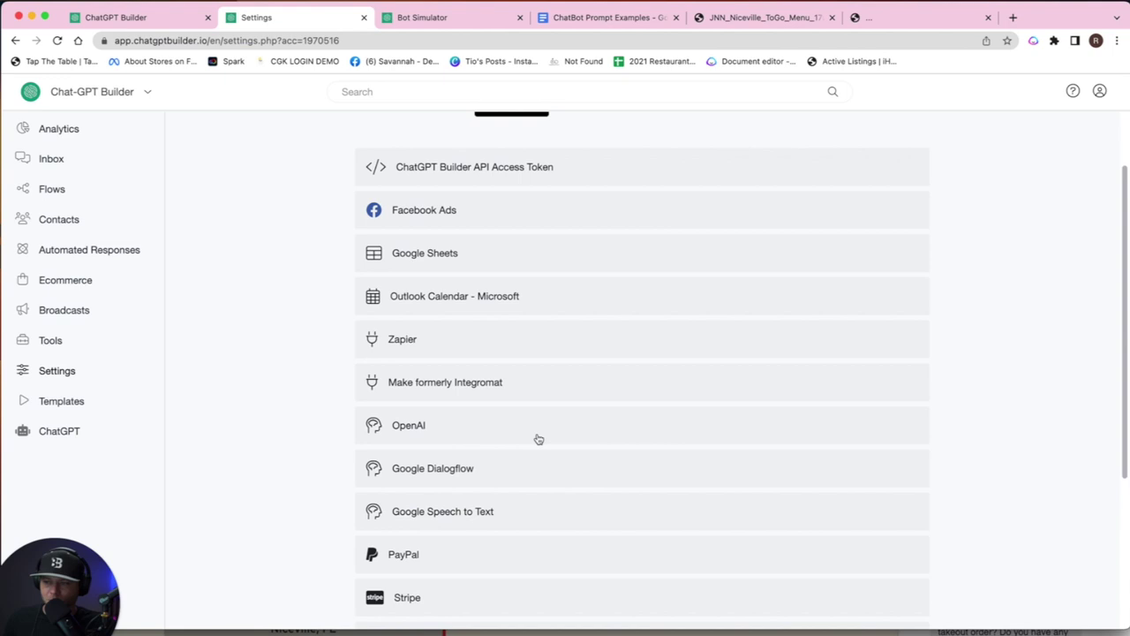
- Replace the OpenAI integration's Business Information with the Beachside Tire prompt
{"action": "left_click", "coordinate": [541, 422]}
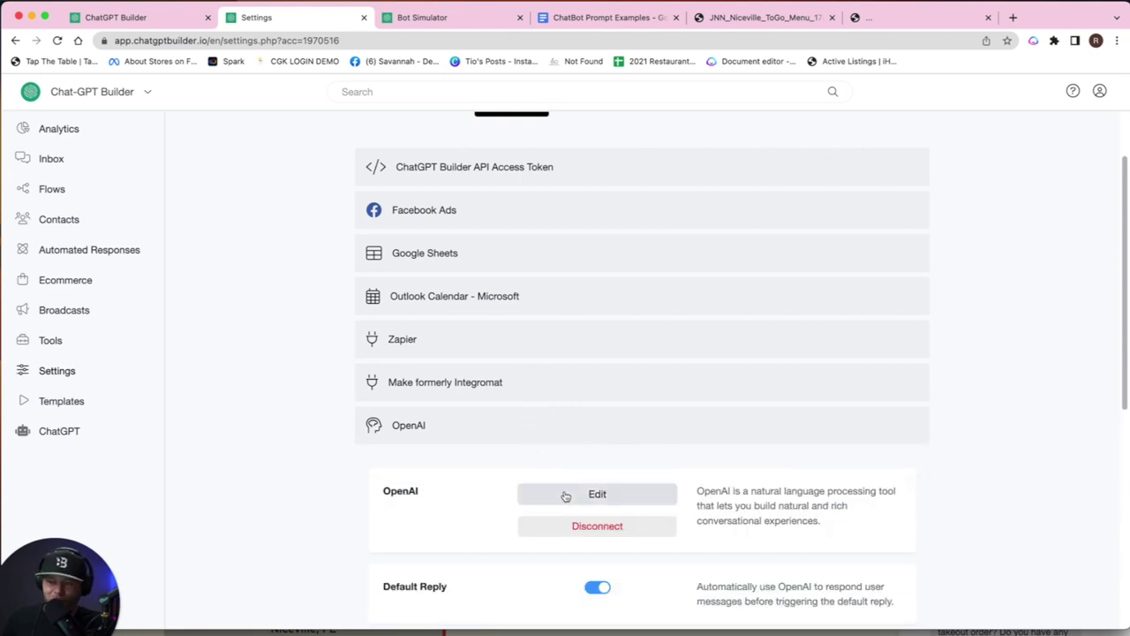
{"action": "left_click", "coordinate": [566, 496]}
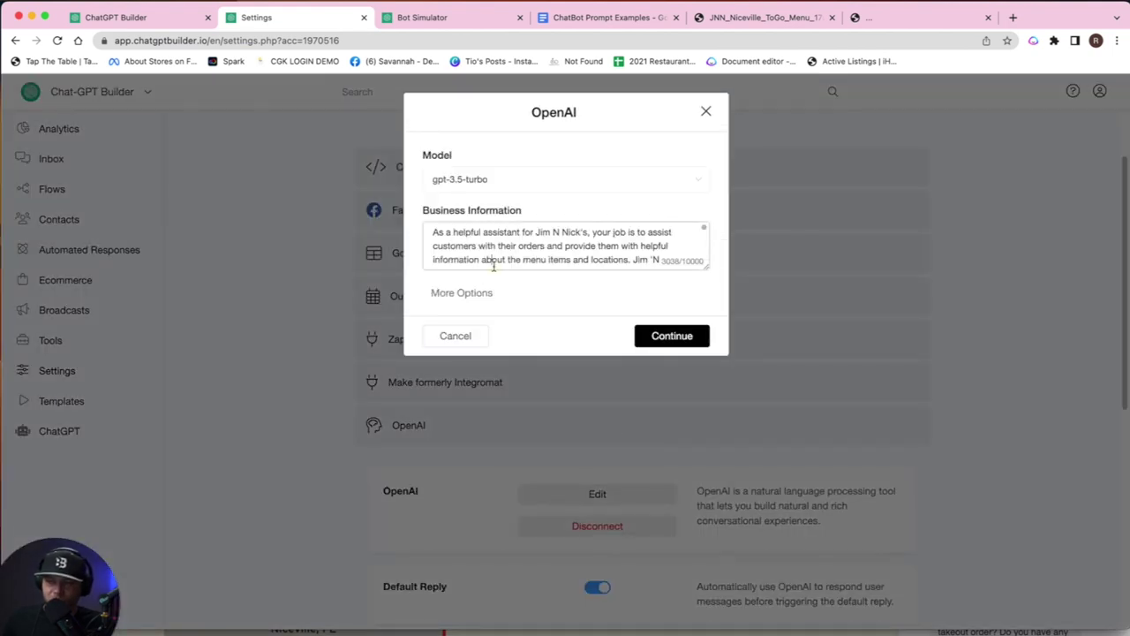
{"action": "left_click", "coordinate": [491, 254]}
{"action": "key", "text": "super+a"}
{"action": "key", "text": "BackSpace"}
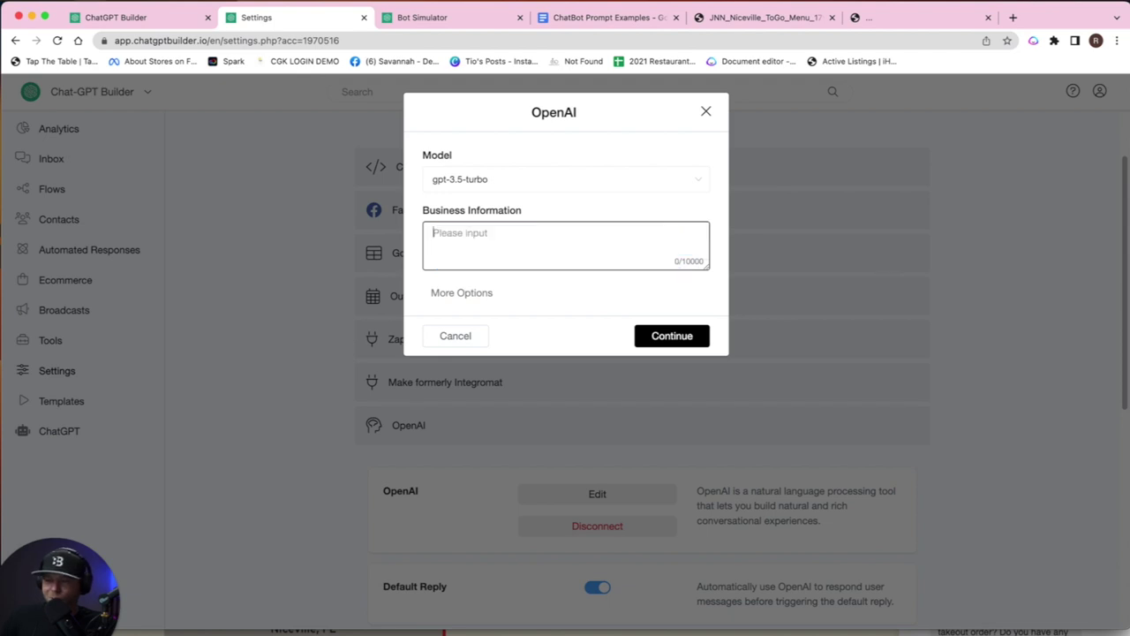
{"action": "key", "text": "super+v"}
{"action": "left_click", "coordinate": [462, 292]}
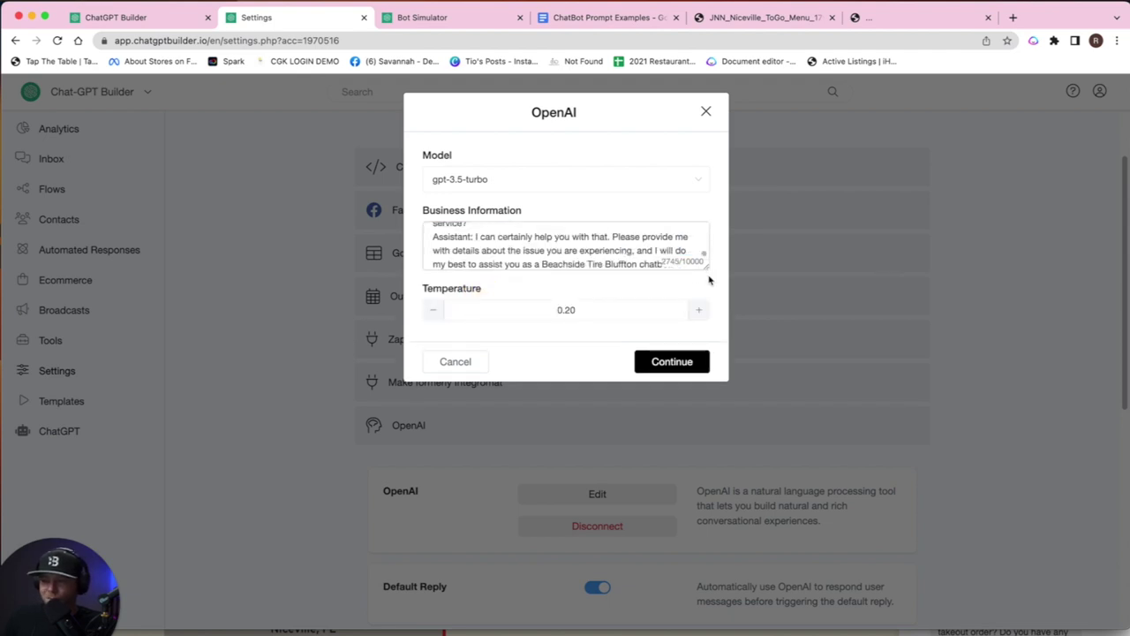
{"action": "left_click_drag", "start_coordinate": [707, 268], "coordinate": [757, 512]}
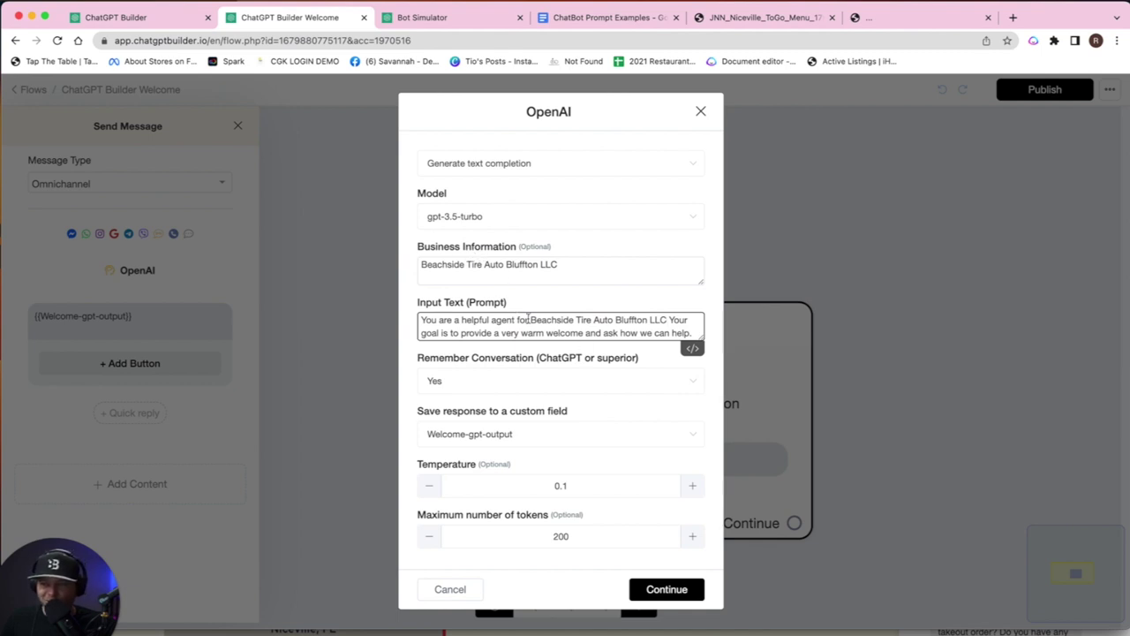
- Save the welcome step's OpenAI settings and publish the Beachside Tire welcome flow
{"action": "left_click_drag", "start_coordinate": [702, 338], "coordinate": [714, 411]}
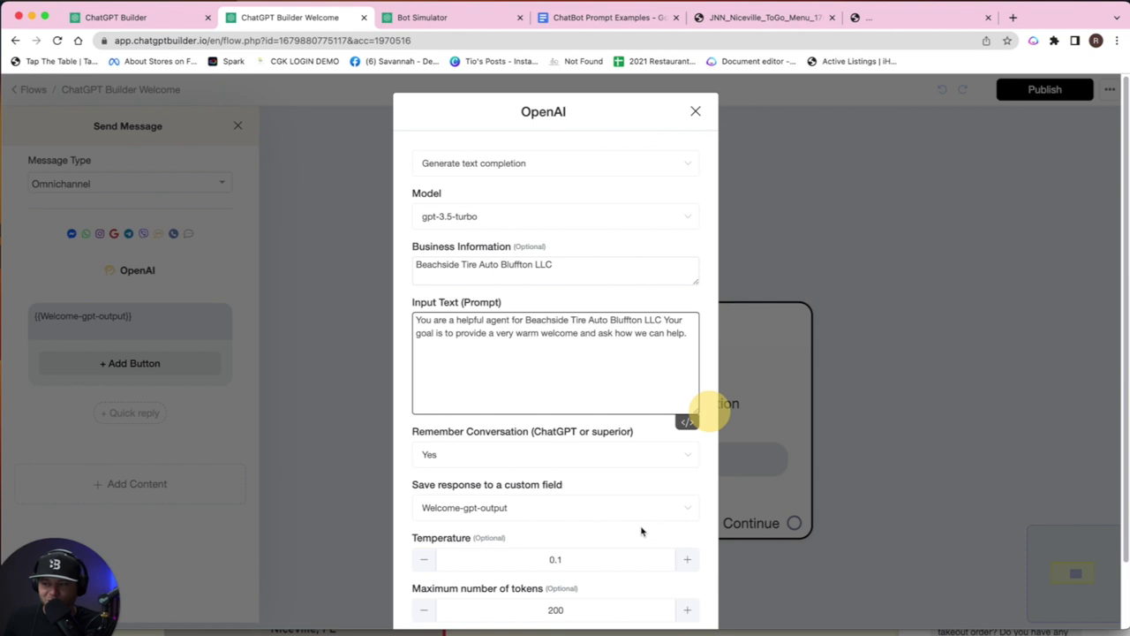
{"action": "scroll", "coordinate": [714, 409], "scroll_direction": "down", "scroll_amount": 2}
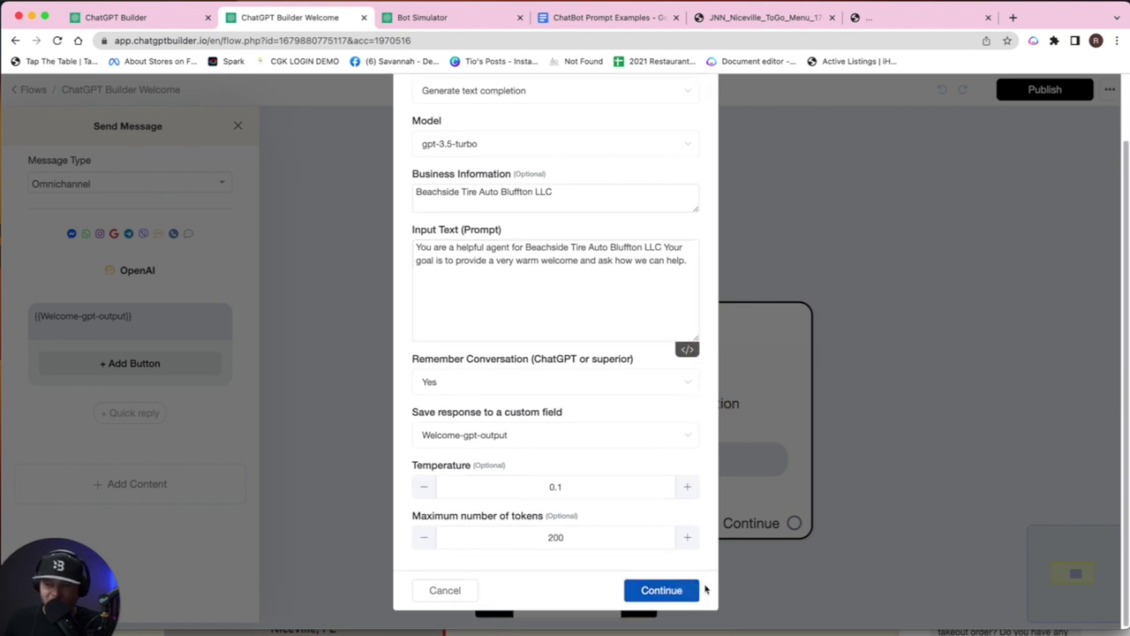
{"action": "left_click", "coordinate": [693, 591]}
{"action": "left_click", "coordinate": [1042, 95]}
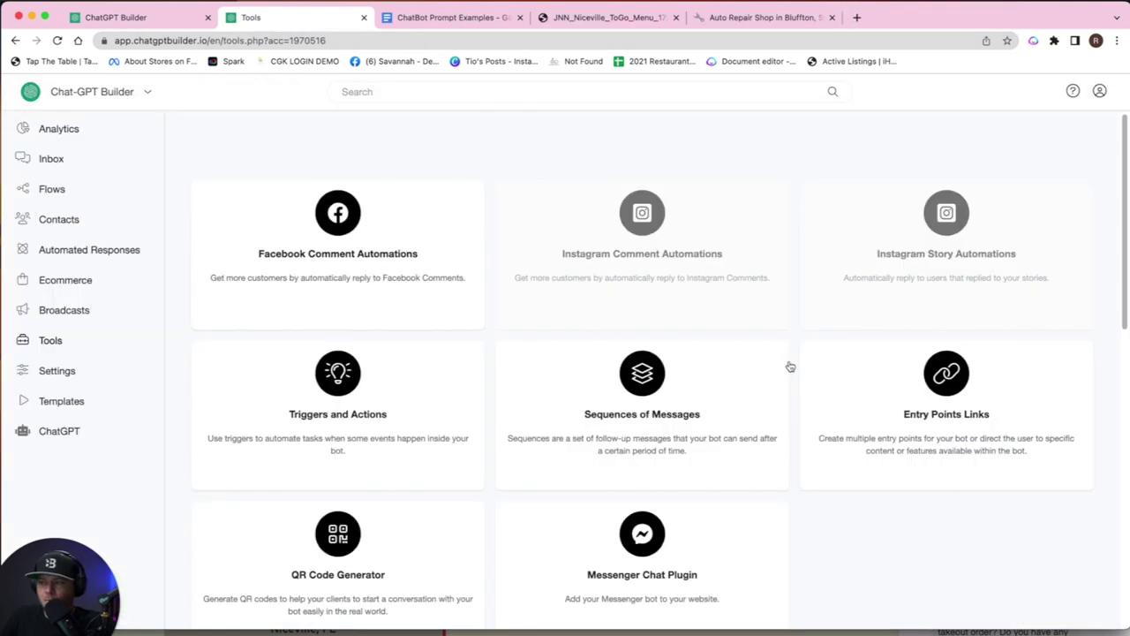
- Start a Webchat bot simulation for the pasted beachsidetireandauto.com address
{"action": "scroll", "coordinate": [795, 442], "scroll_direction": "down", "scroll_amount": 10}
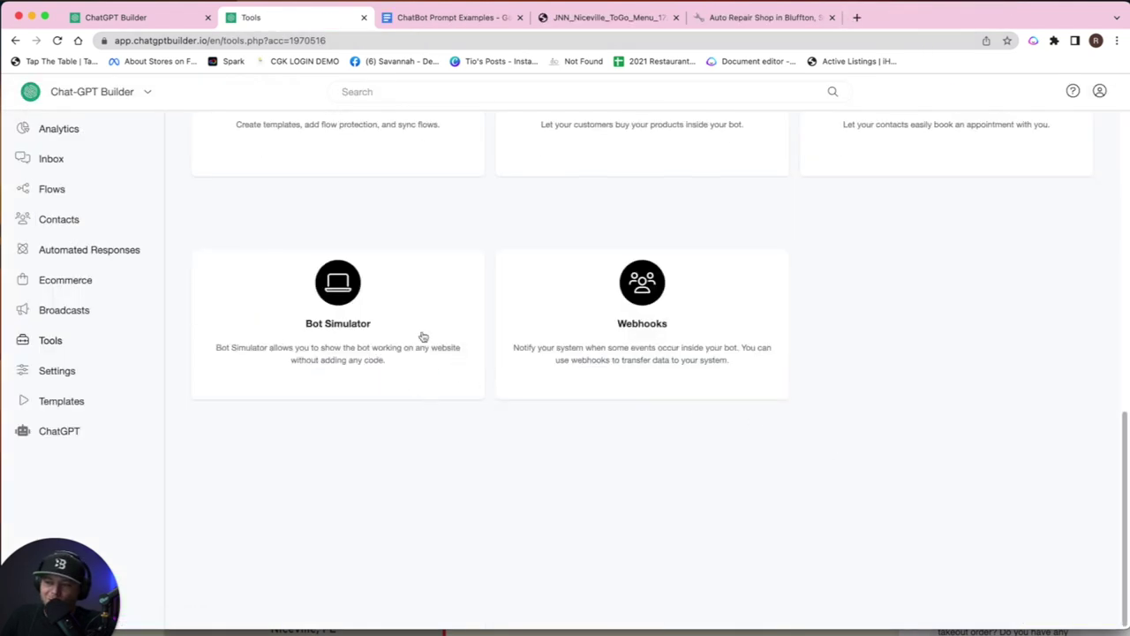
{"action": "left_click", "coordinate": [356, 329]}
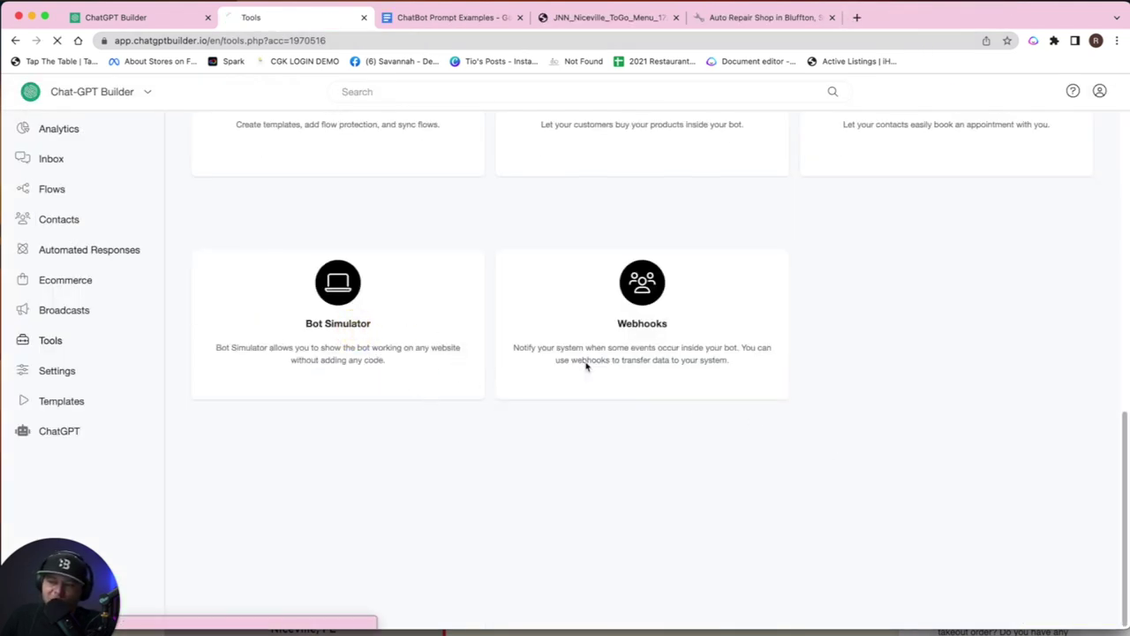
{"action": "left_click", "coordinate": [502, 262]}
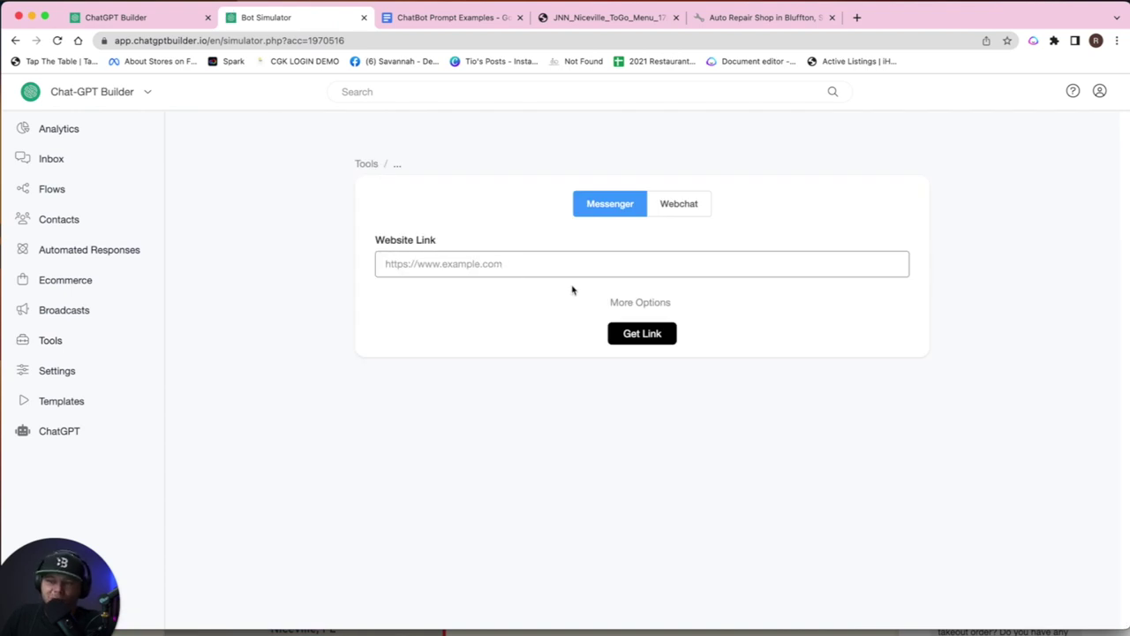
{"action": "type", "text": "https://beachsidetireandauto.com/"}
{"action": "left_click", "coordinate": [685, 196]}
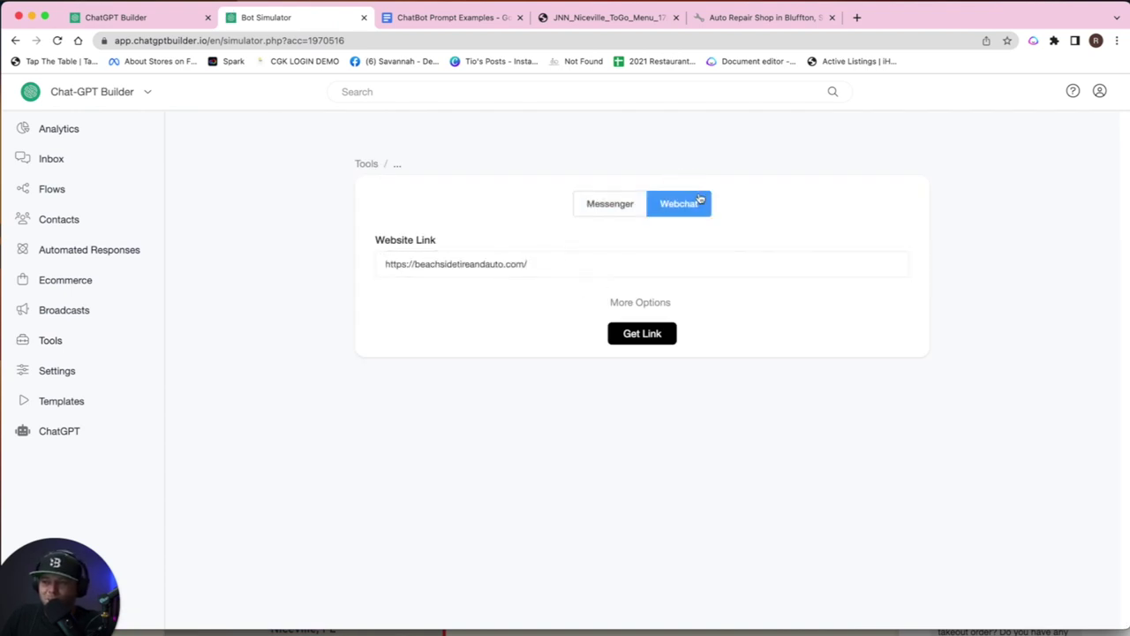
- Set the greeting to ChatGPT Builder Welcome and the brand colour hex to #6CC5DD
{"action": "left_click", "coordinate": [647, 302]}
{"action": "left_click", "coordinate": [456, 352]}
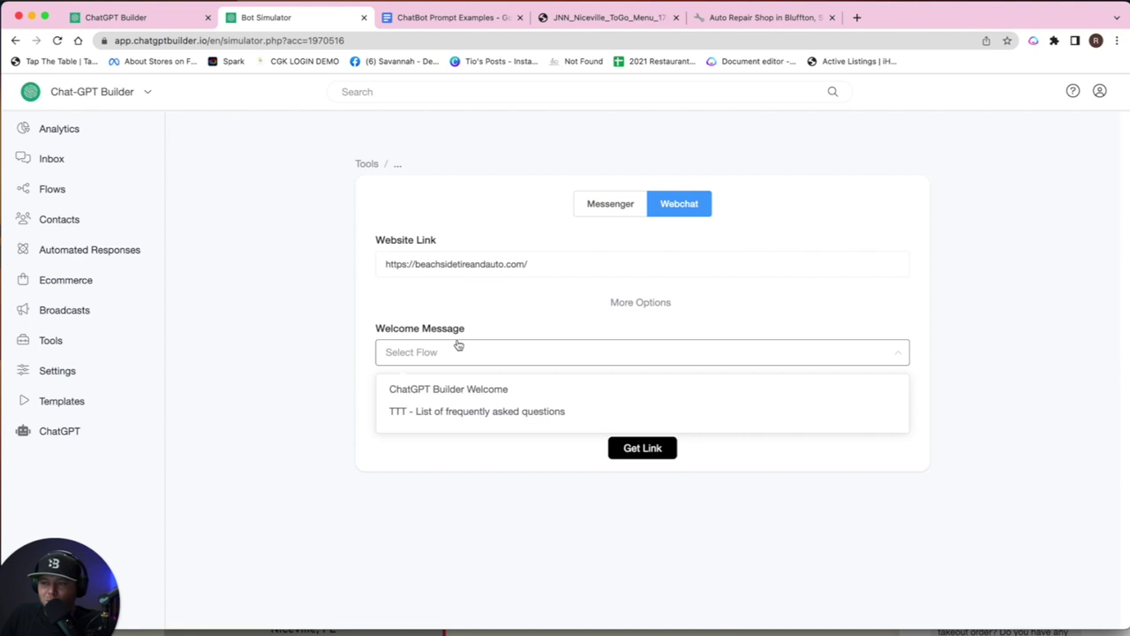
{"action": "left_click", "coordinate": [472, 389]}
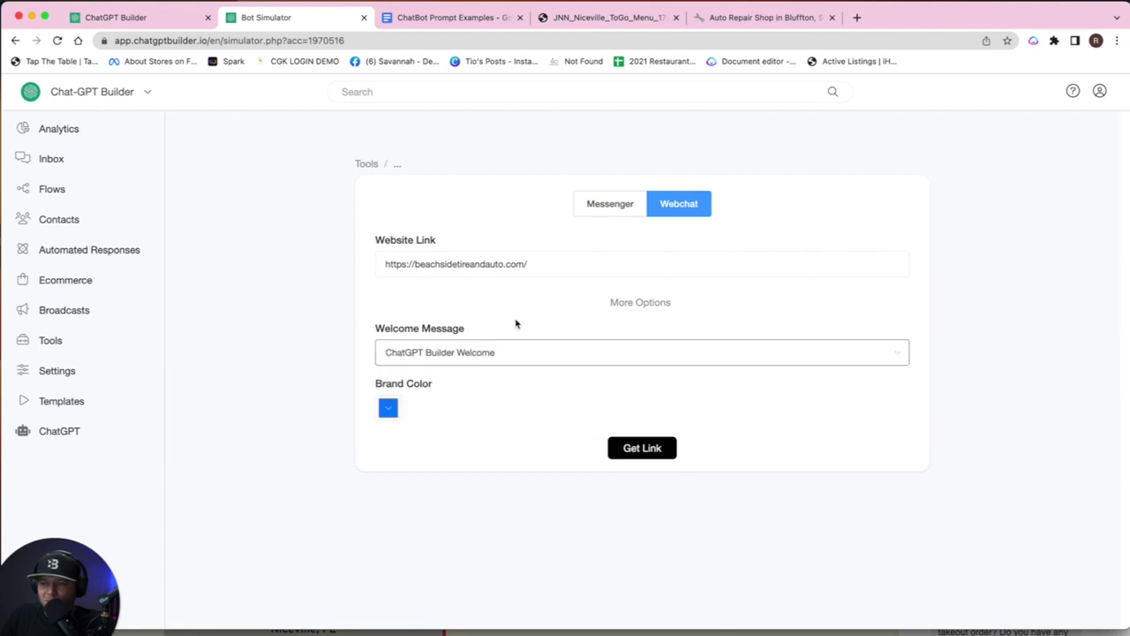
{"action": "left_click", "coordinate": [389, 408]}
{"action": "triple_click", "coordinate": [346, 556]}
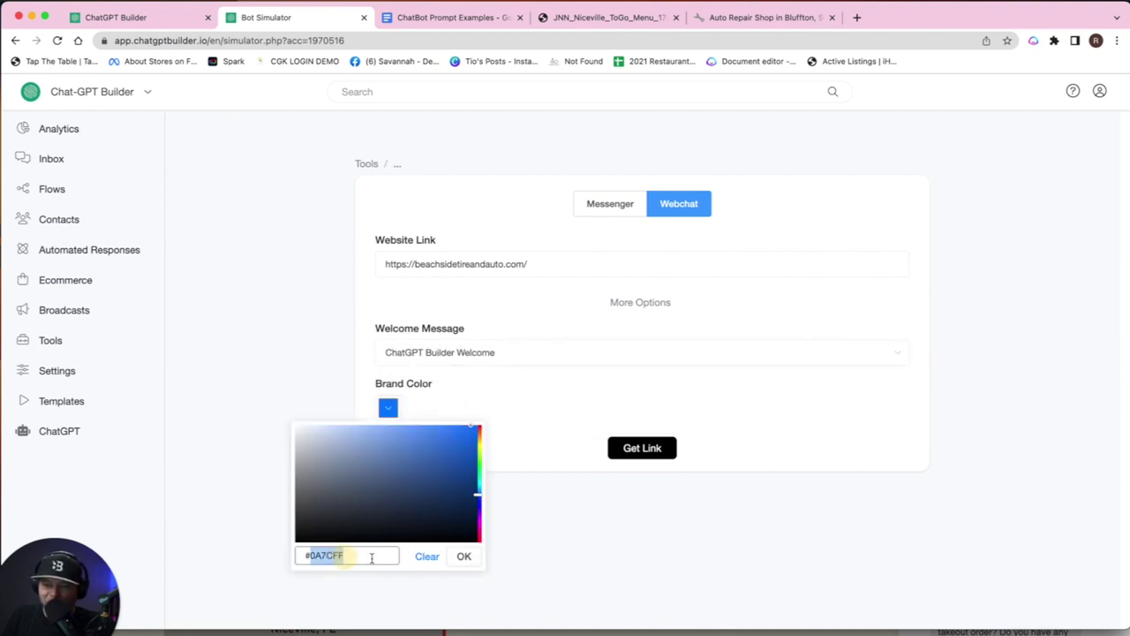
{"action": "type", "text": "#6CC5DD"}
{"action": "left_click", "coordinate": [474, 558]}
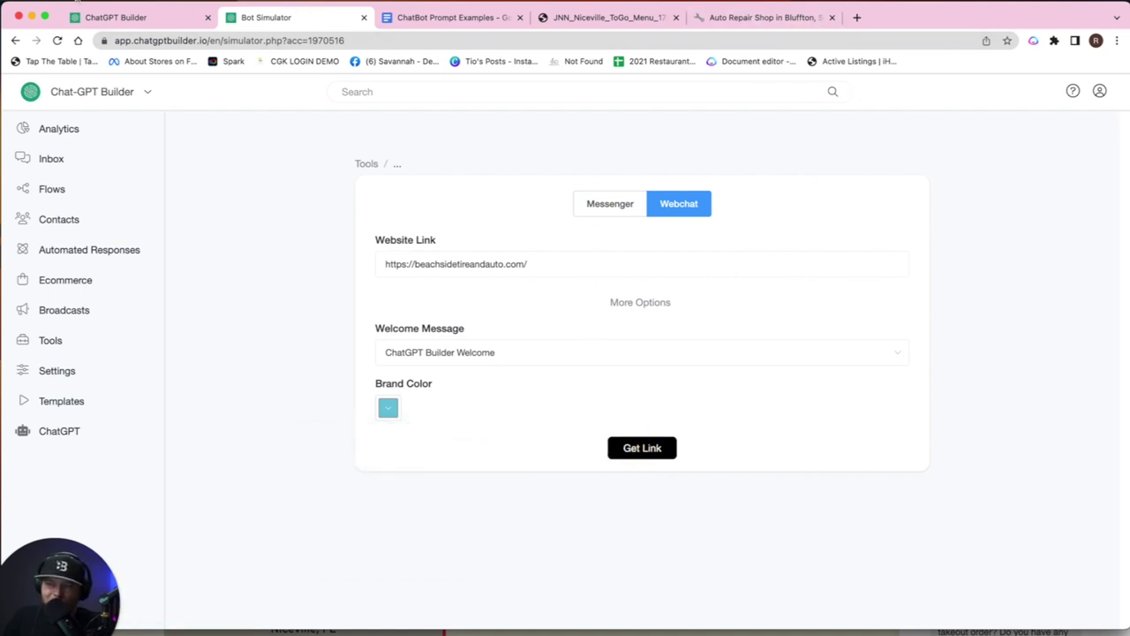
{"action": "left_click", "coordinate": [69, 2]}
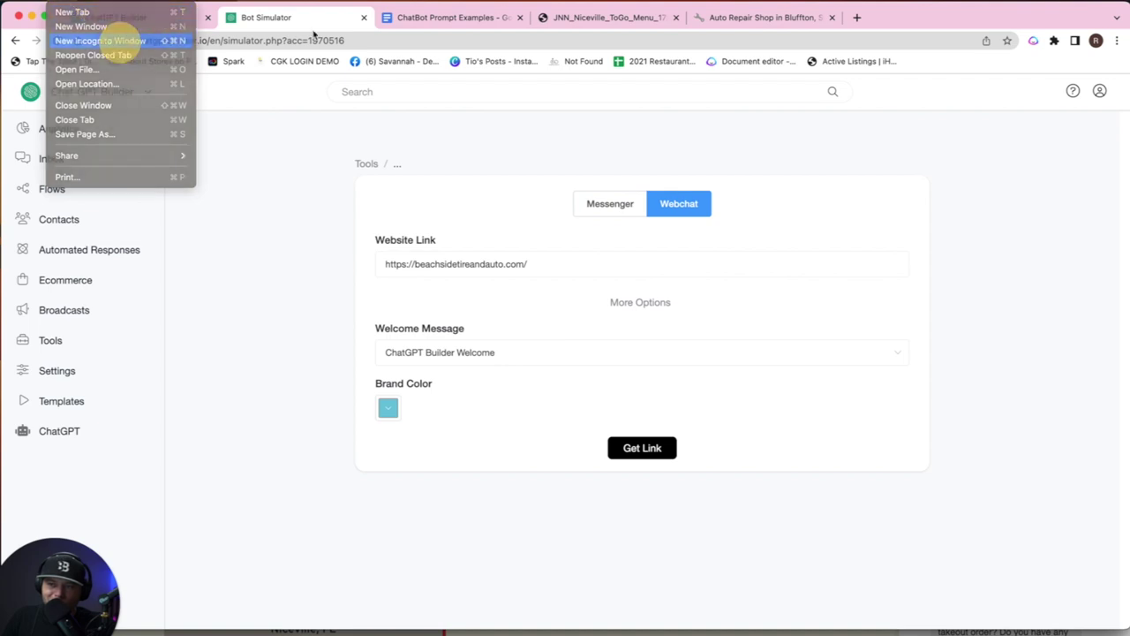
- Load the simulator link in a private window and open the Beachside site's chat widget
{"action": "key", "text": "Escape"}
{"action": "key", "text": "super+shift+n"}
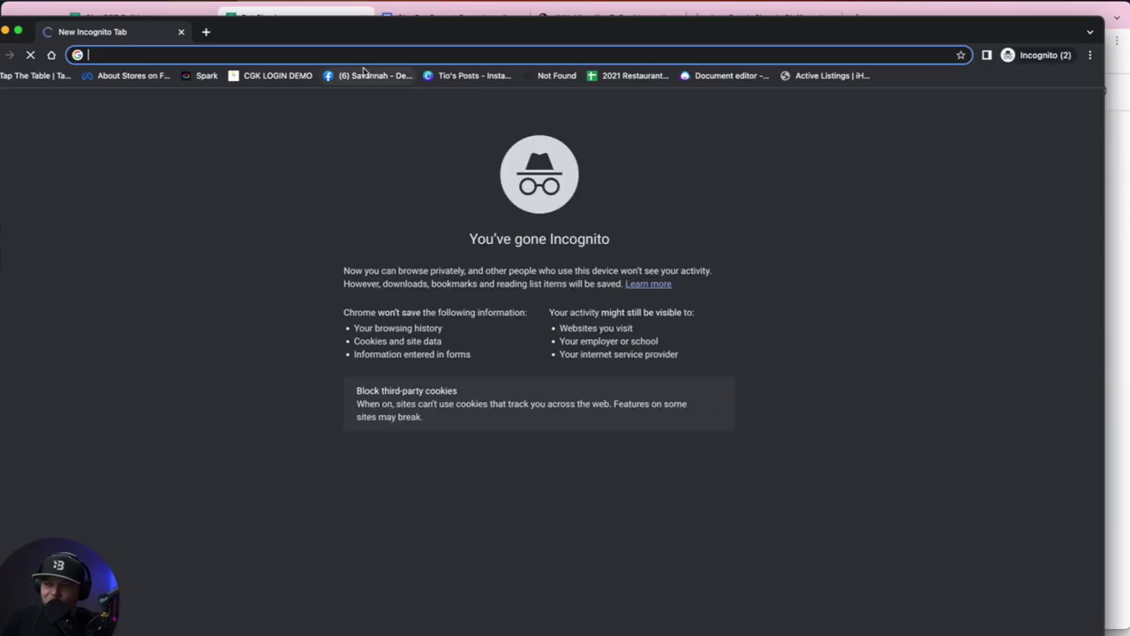
{"action": "key", "text": "super+v"}
{"action": "key", "text": "Return"}
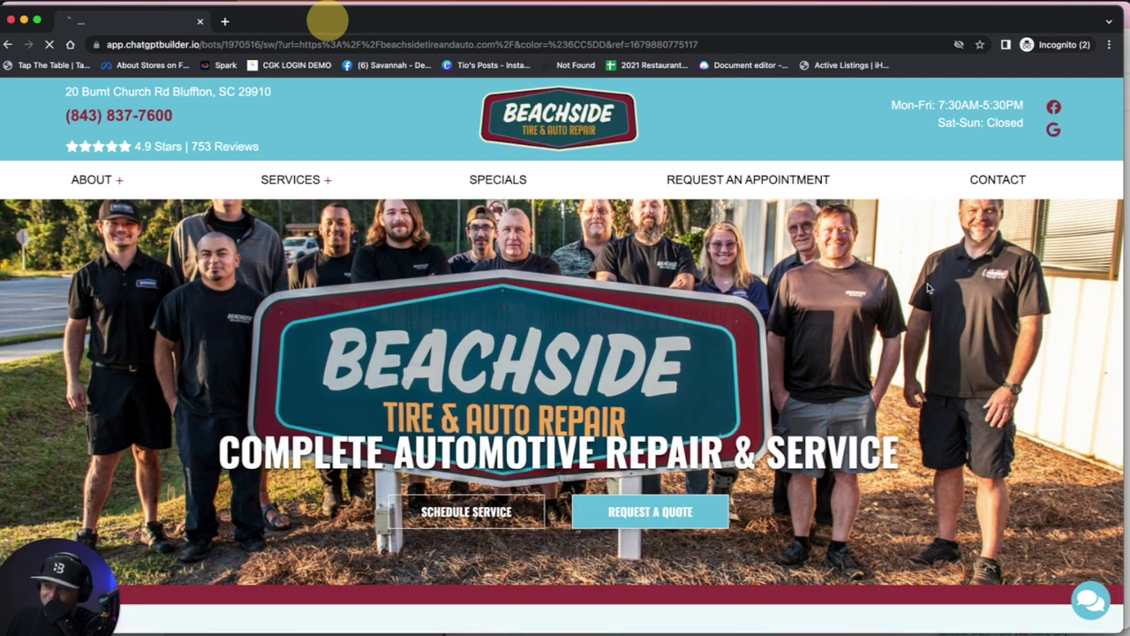
{"action": "scroll", "coordinate": [959, 378], "scroll_direction": "down", "scroll_amount": 3}
{"action": "scroll", "coordinate": [959, 378], "scroll_direction": "down", "scroll_amount": 8}
{"action": "scroll", "coordinate": [957, 376], "scroll_direction": "up", "scroll_amount": 9}
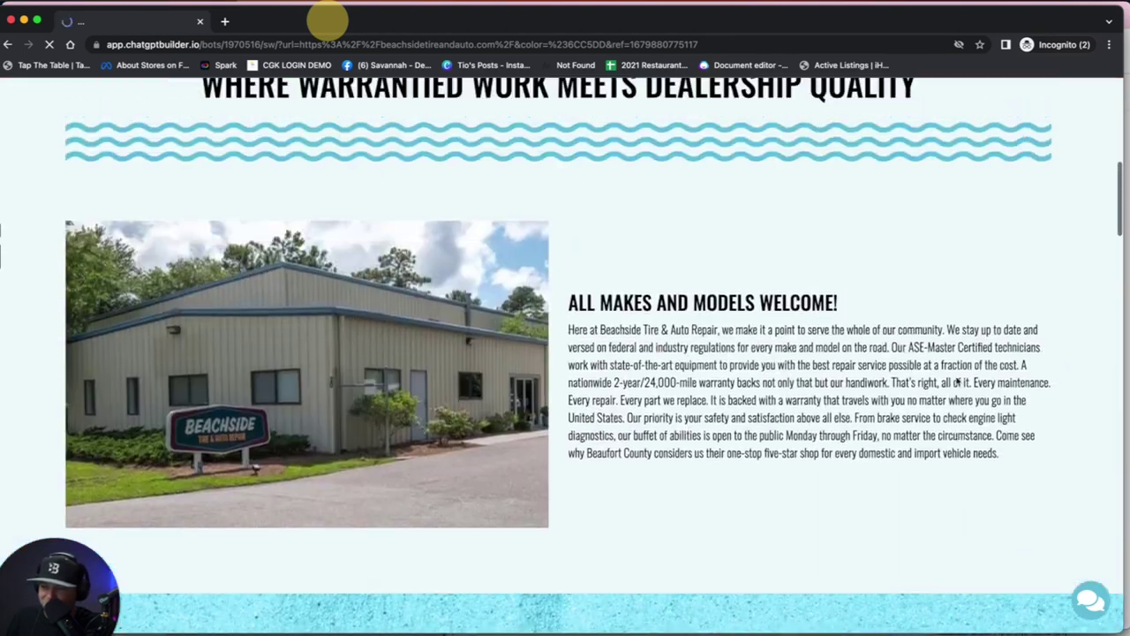
{"action": "left_click", "coordinate": [1079, 597]}
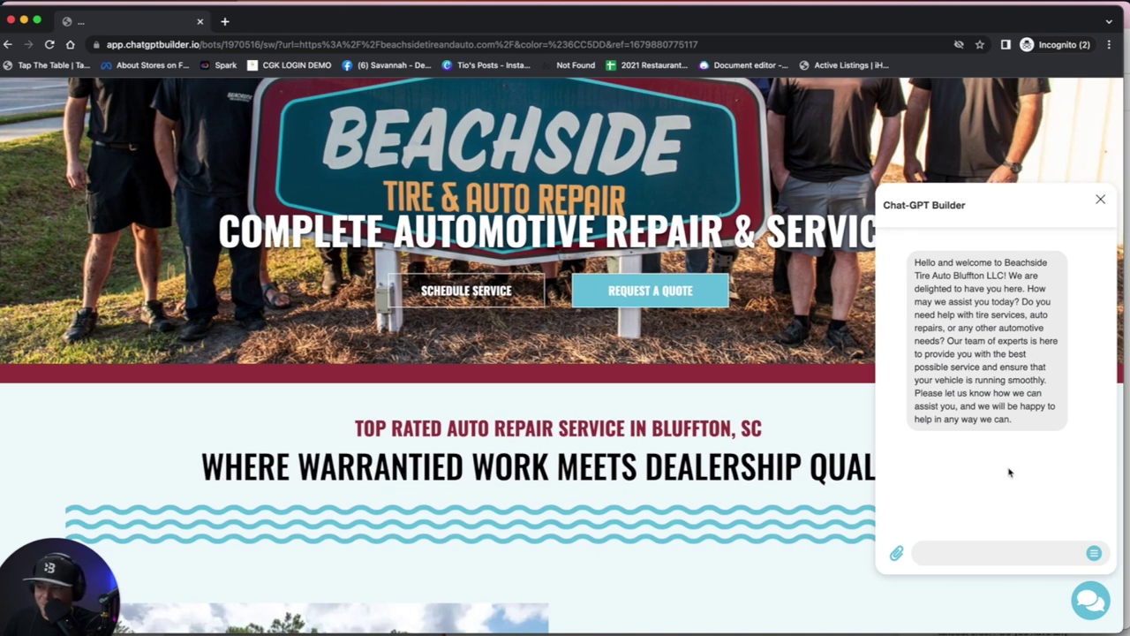
- Ask the bot 'do oou work on chevy silverados ?' and 'what was your address again?'
{"action": "left_click", "coordinate": [1026, 553]}
{"action": "type", "text": "do "}
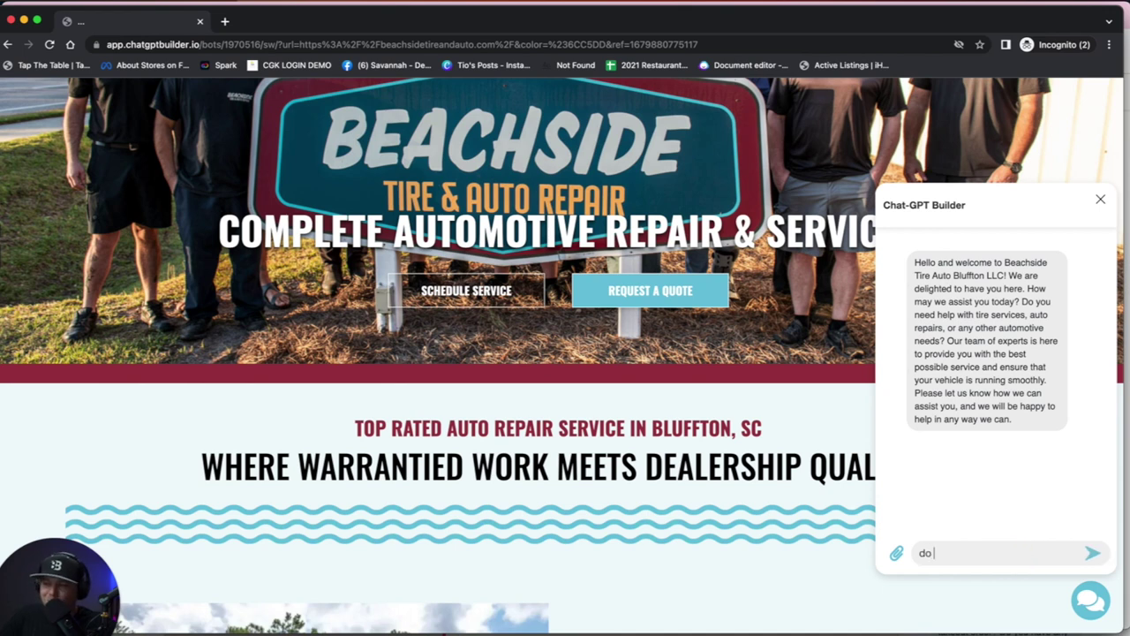
{"action": "type", "text": "oou wo"}
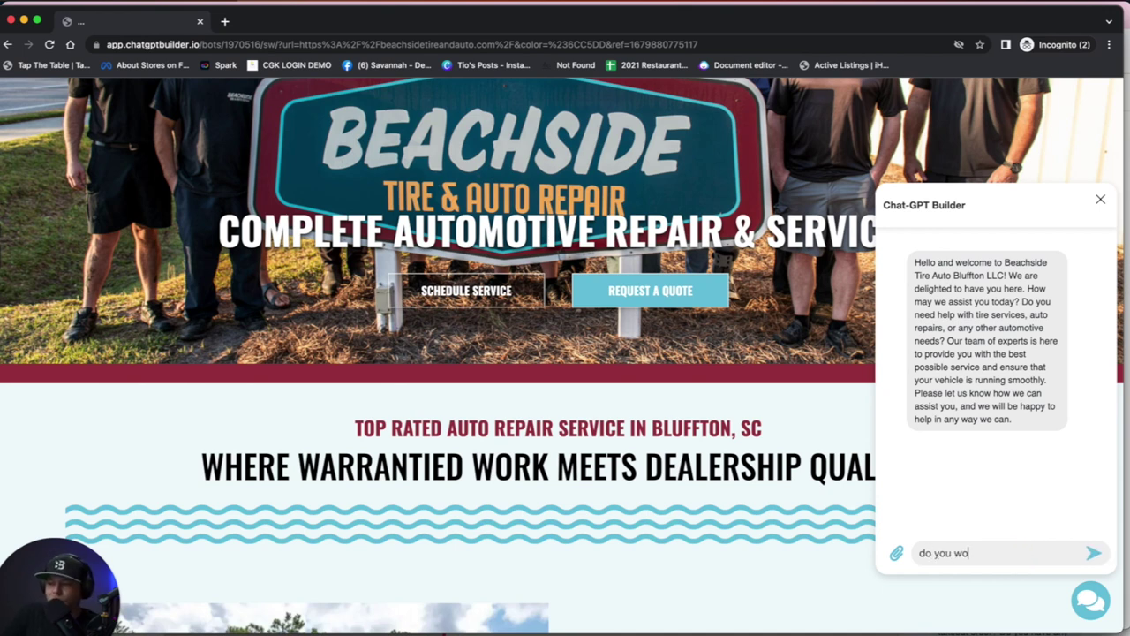
{"action": "type", "text": "rk on chevy silvera"}
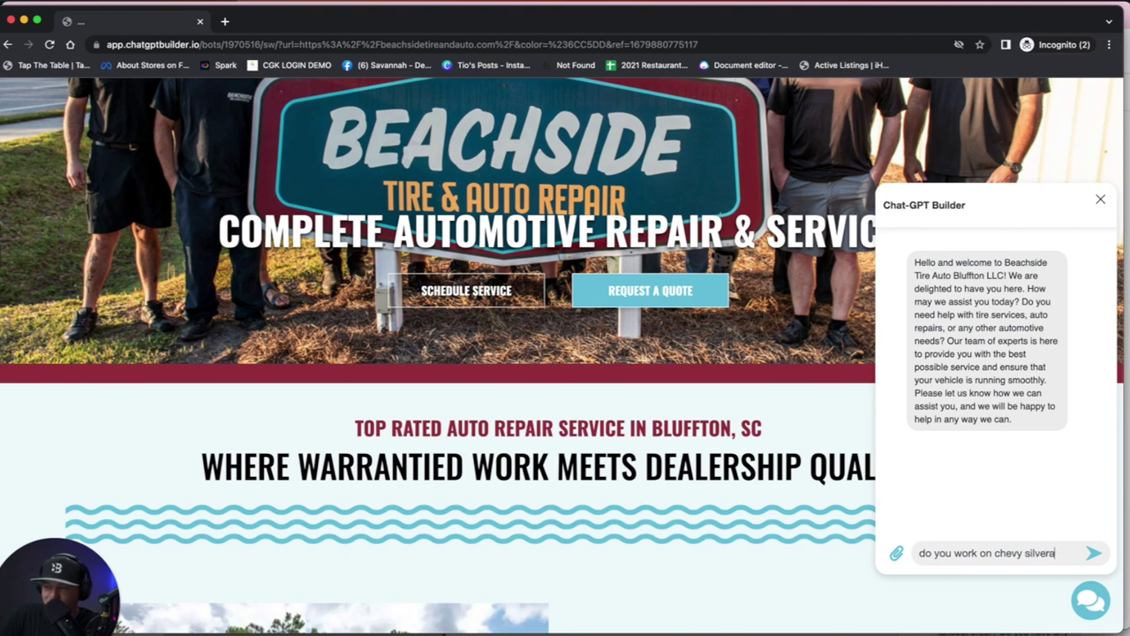
{"action": "type", "text": "dos ?"}
{"action": "key", "text": "Return"}
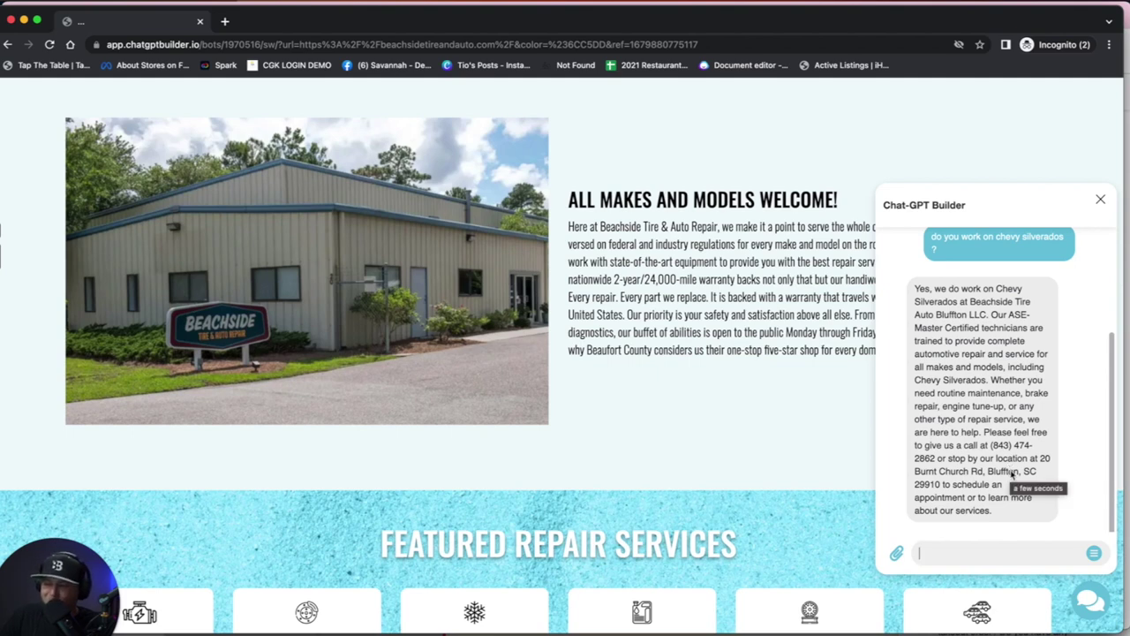
{"action": "type", "text": "what was your address a"}
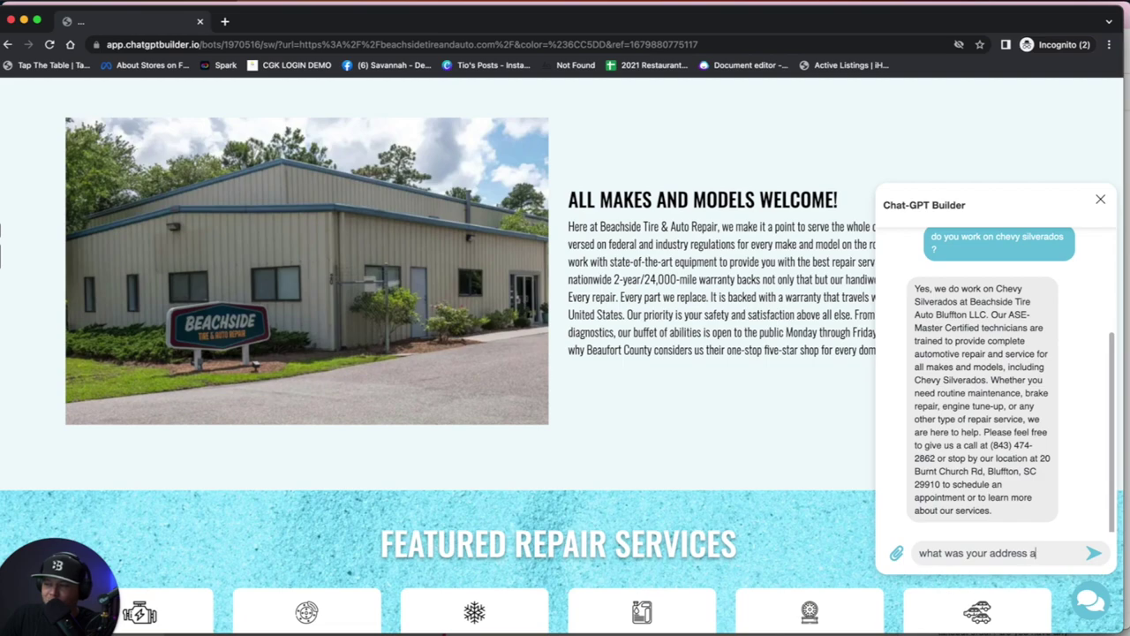
{"action": "type", "text": "gain?"}
{"action": "key", "text": "Return"}
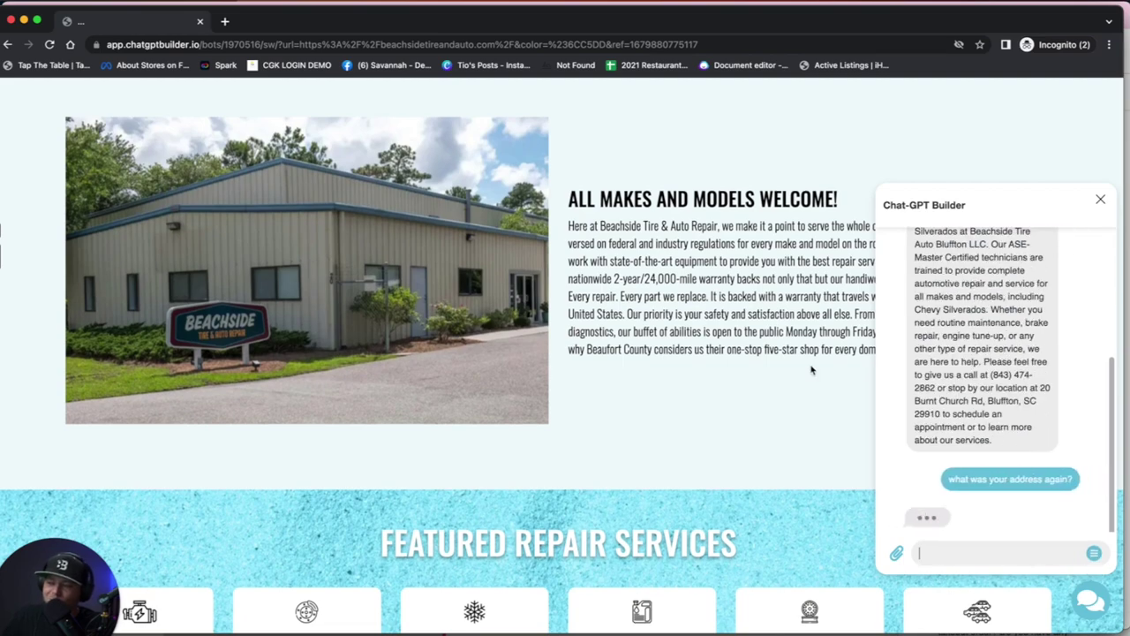
{"action": "scroll", "coordinate": [814, 378], "scroll_direction": "down", "scroll_amount": 5}
{"action": "scroll", "coordinate": [814, 378], "scroll_direction": "down", "scroll_amount": 15}
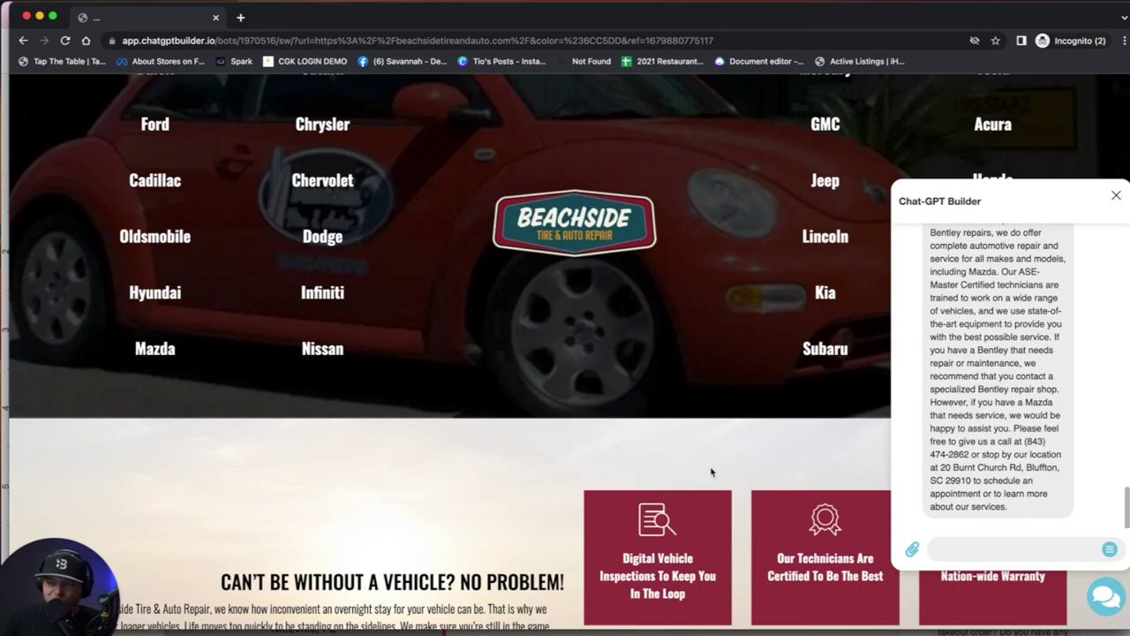
- In the prompt document, remove the stray space before 'Welcome' in the Church Bible Bot prompt
{"action": "key", "text": "super+grave"}
{"action": "scroll", "coordinate": [435, 305], "scroll_direction": "down", "scroll_amount": 10}
{"action": "scroll", "coordinate": [436, 305], "scroll_direction": "down", "scroll_amount": 15}
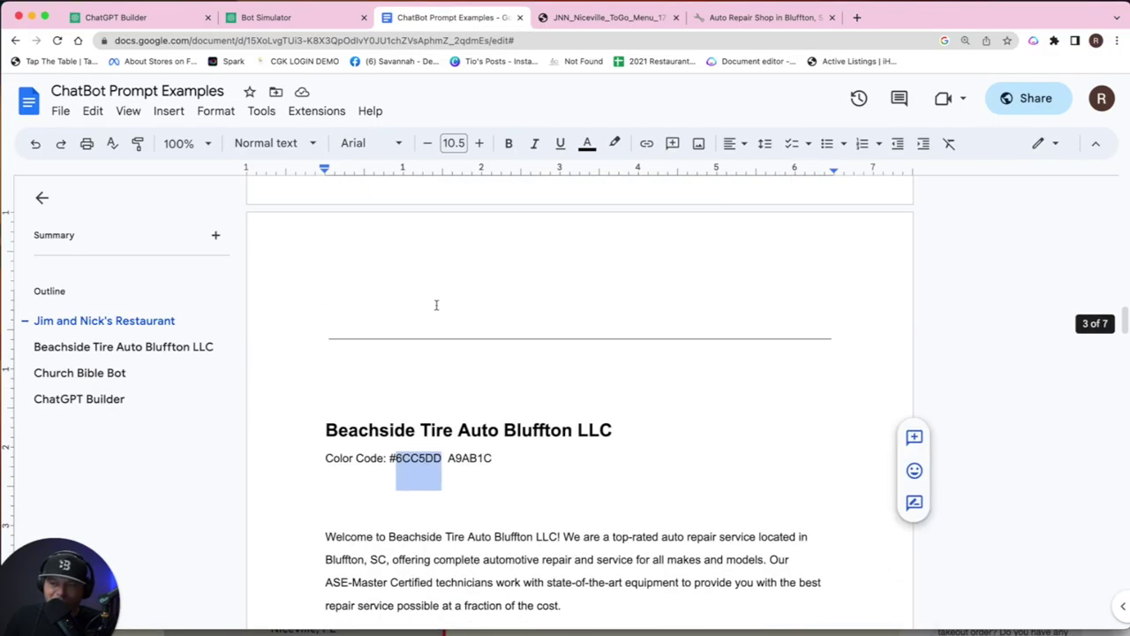
{"action": "scroll", "coordinate": [436, 305], "scroll_direction": "down", "scroll_amount": 12}
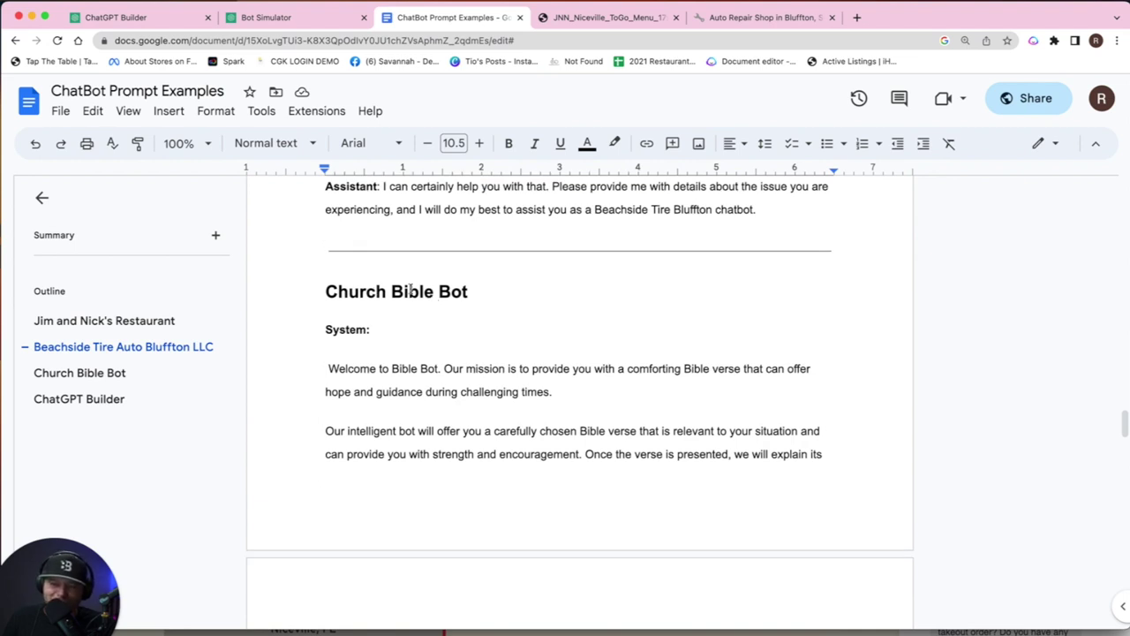
{"action": "left_click", "coordinate": [332, 368]}
{"action": "key", "text": "BackSpace"}
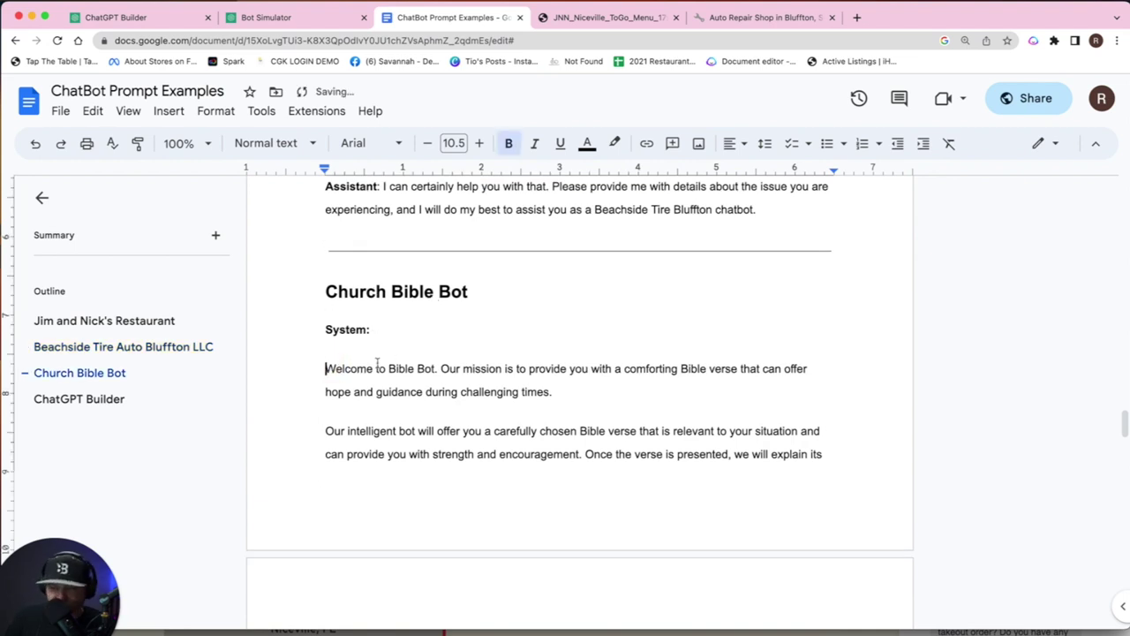
- Select and copy the Church Bible Bot prompt text
{"action": "left_click_drag", "start_coordinate": [327, 292], "coordinate": [466, 373]}
{"action": "scroll", "coordinate": [486, 384], "scroll_direction": "down", "scroll_amount": 10}
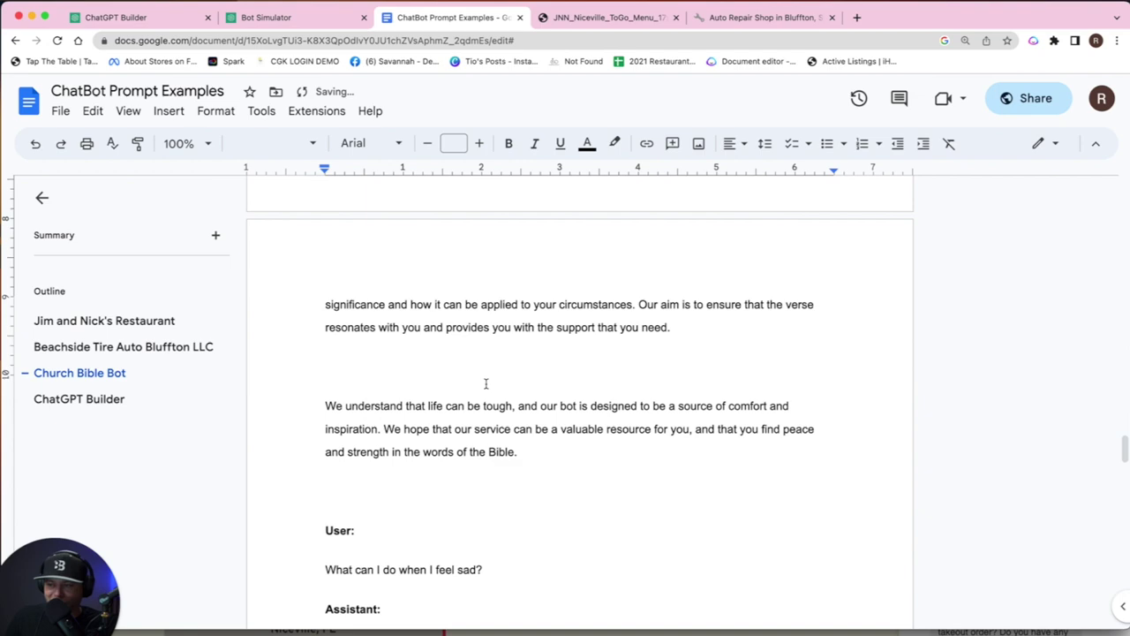
{"action": "scroll", "coordinate": [486, 383], "scroll_direction": "down", "scroll_amount": 6}
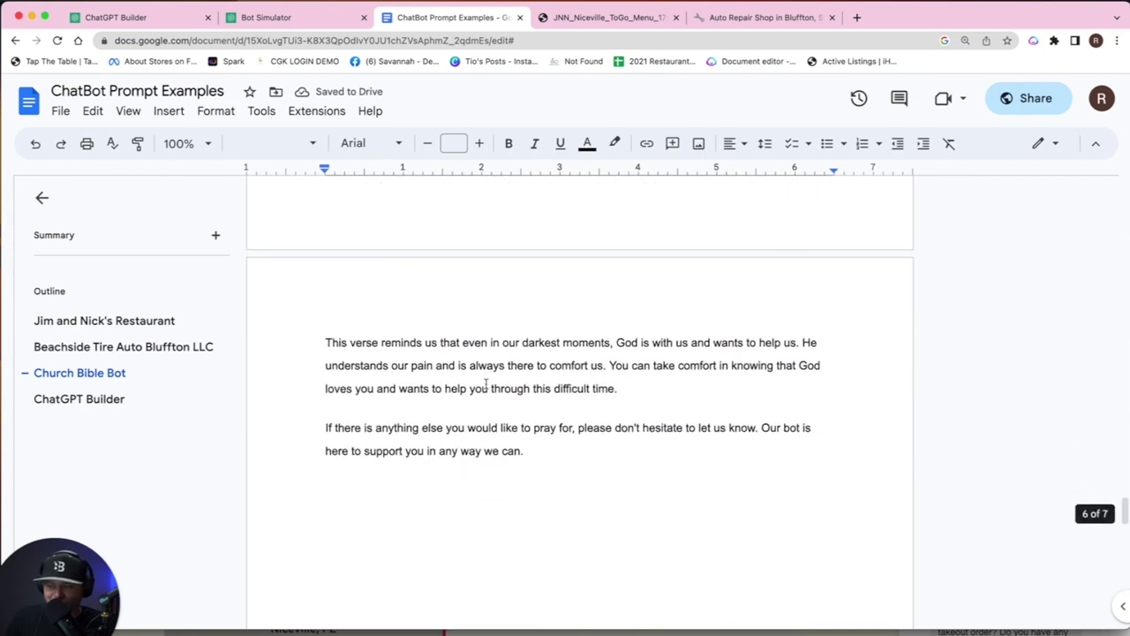
{"action": "scroll", "coordinate": [485, 383], "scroll_direction": "down", "scroll_amount": 8}
{"action": "scroll", "coordinate": [486, 383], "scroll_direction": "up", "scroll_amount": 3}
{"action": "key", "text": "ctrl+shift+Tab"}
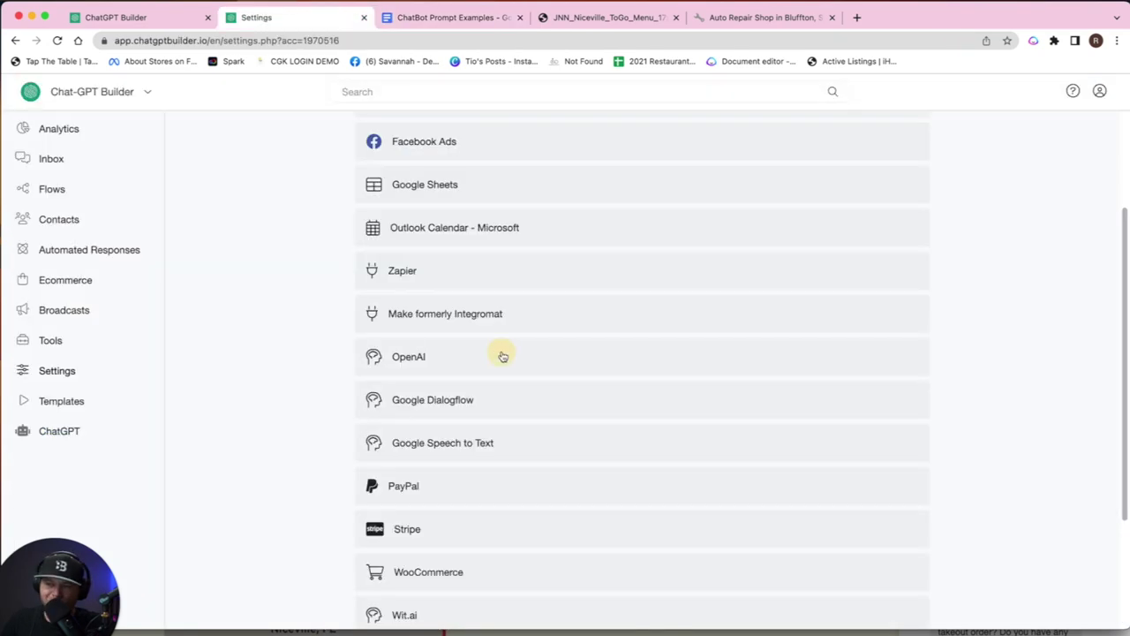
- Replace the OpenAI integration's Beachside business information with the pasted Bible Bot prompt
{"action": "left_click", "coordinate": [502, 356]}
{"action": "left_click", "coordinate": [598, 425]}
{"action": "left_click", "coordinate": [517, 252]}
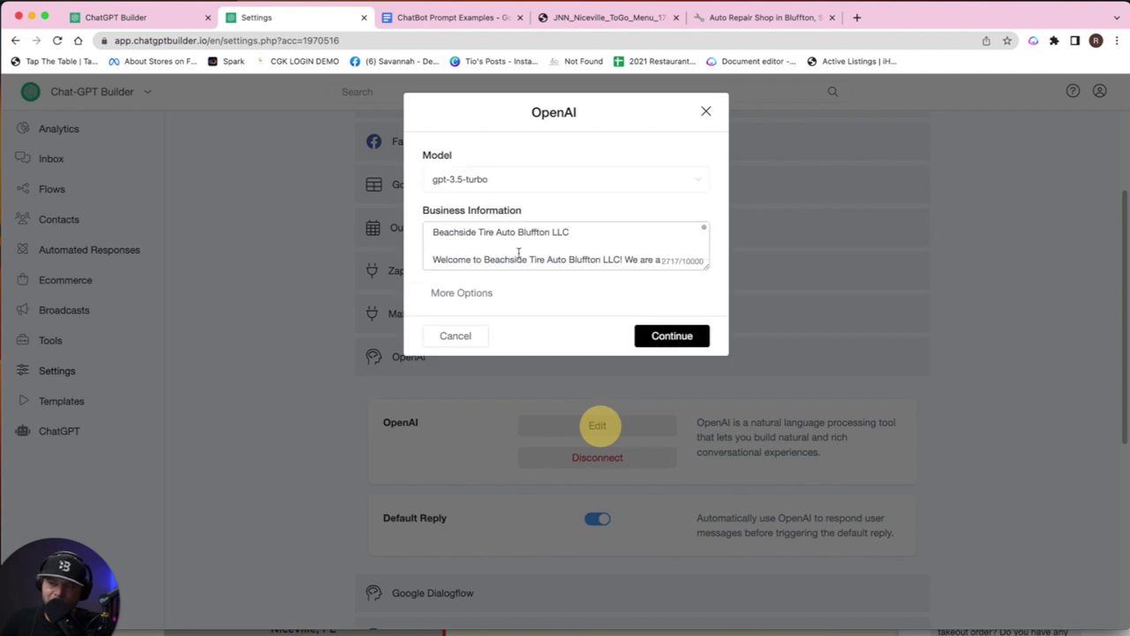
{"action": "key", "text": "super+a"}
{"action": "key", "text": "BackSpace"}
{"action": "key", "text": "super+v"}
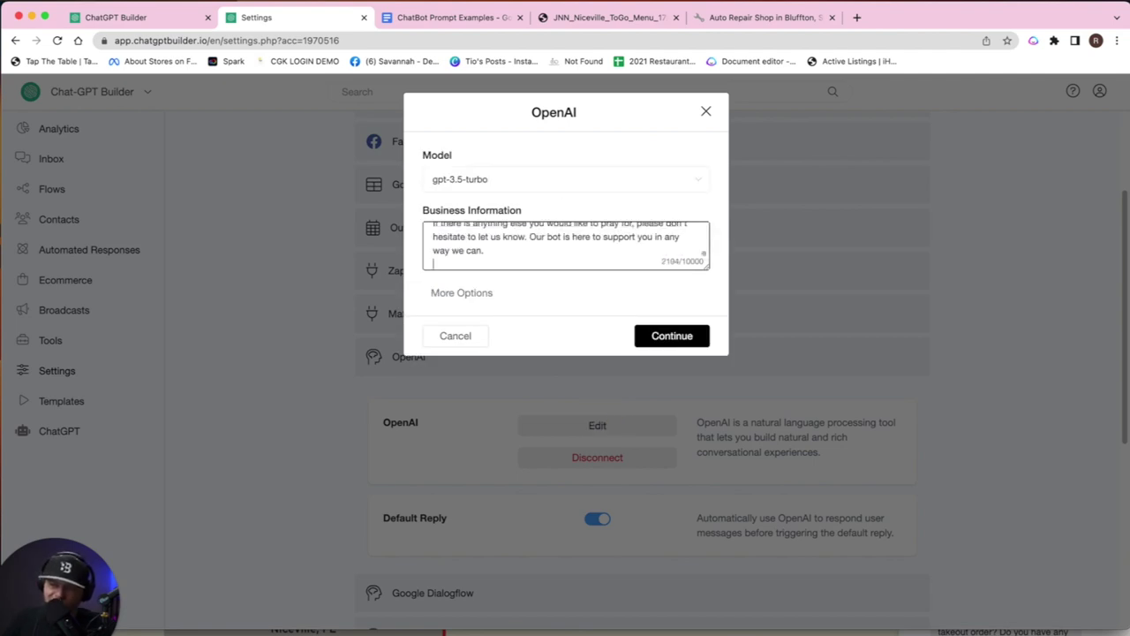
{"action": "left_click", "coordinate": [653, 338]}
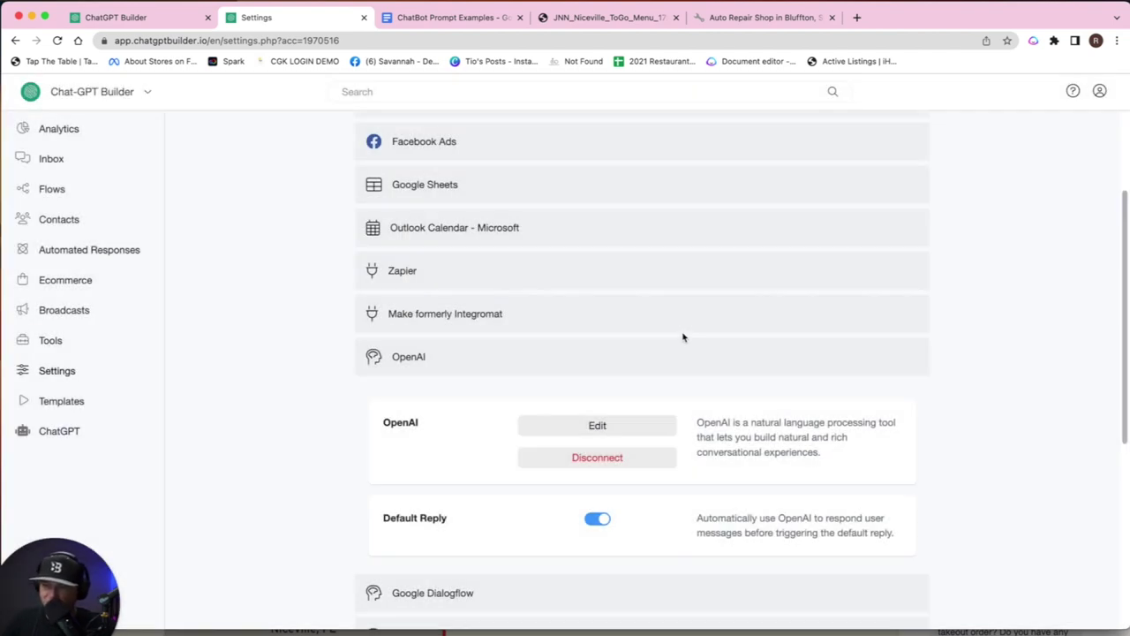
- In the Welcome flow's OpenAI step, set business information to 'You are Bible Bot' and the name to 'Bible Bot.'
{"action": "left_click", "coordinate": [45, 190]}
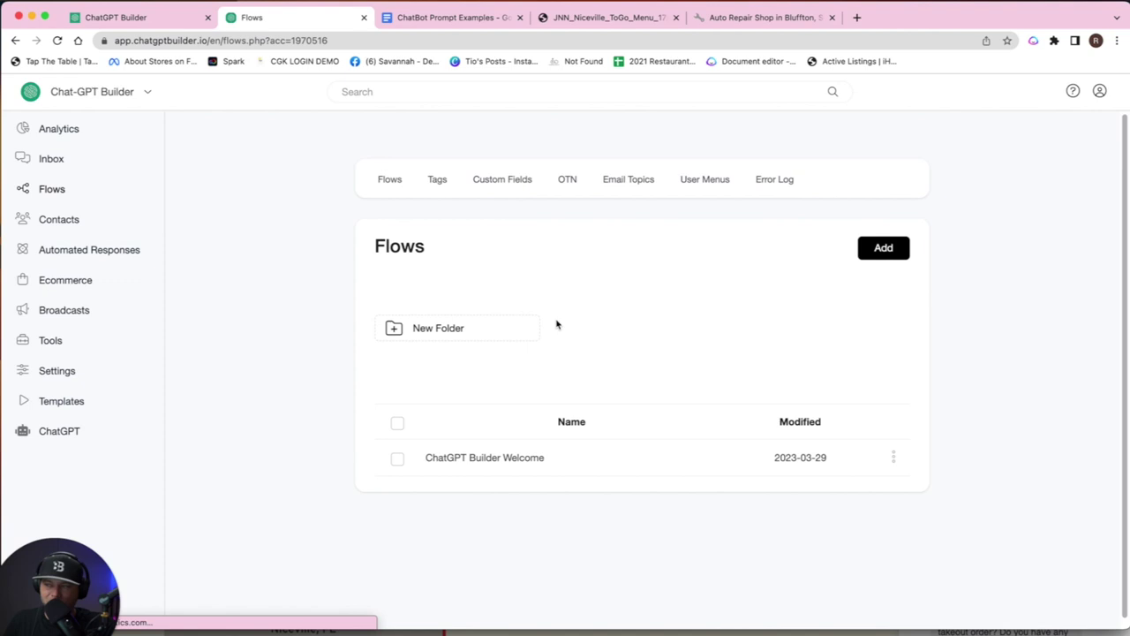
{"action": "left_click", "coordinate": [585, 356]}
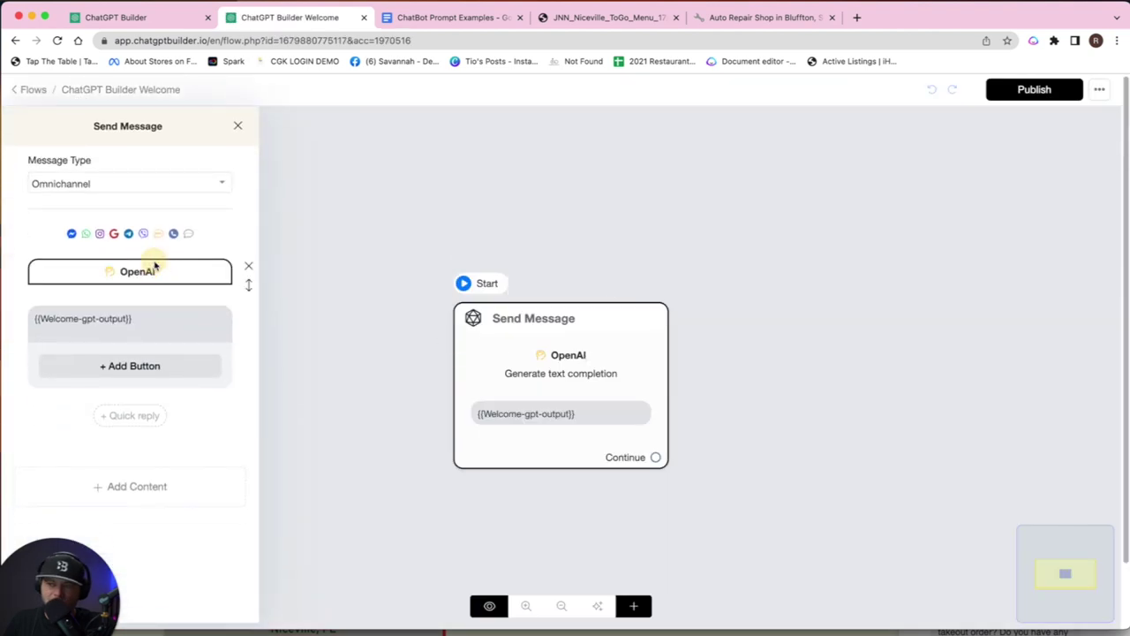
{"action": "left_click", "coordinate": [154, 267]}
{"action": "left_click", "coordinate": [598, 263]}
{"action": "key", "text": "super+a"}
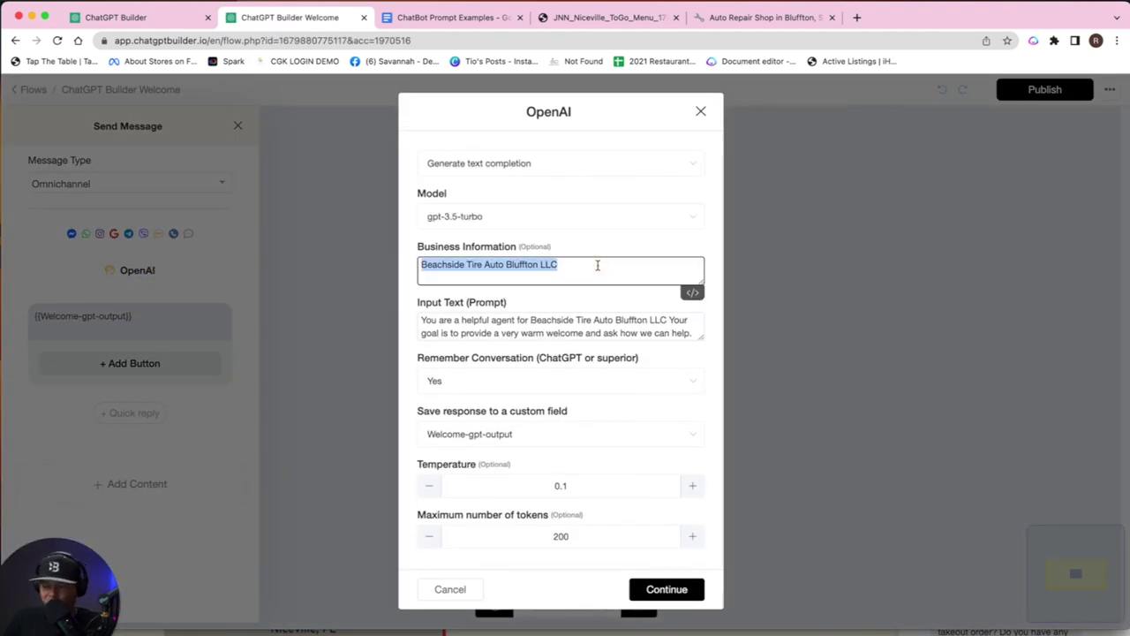
{"action": "type", "text": "You are Bible Bot"}
{"action": "left_click_drag", "start_coordinate": [531, 320], "coordinate": [664, 321]}
{"action": "type", "text": "Bible Bot."}
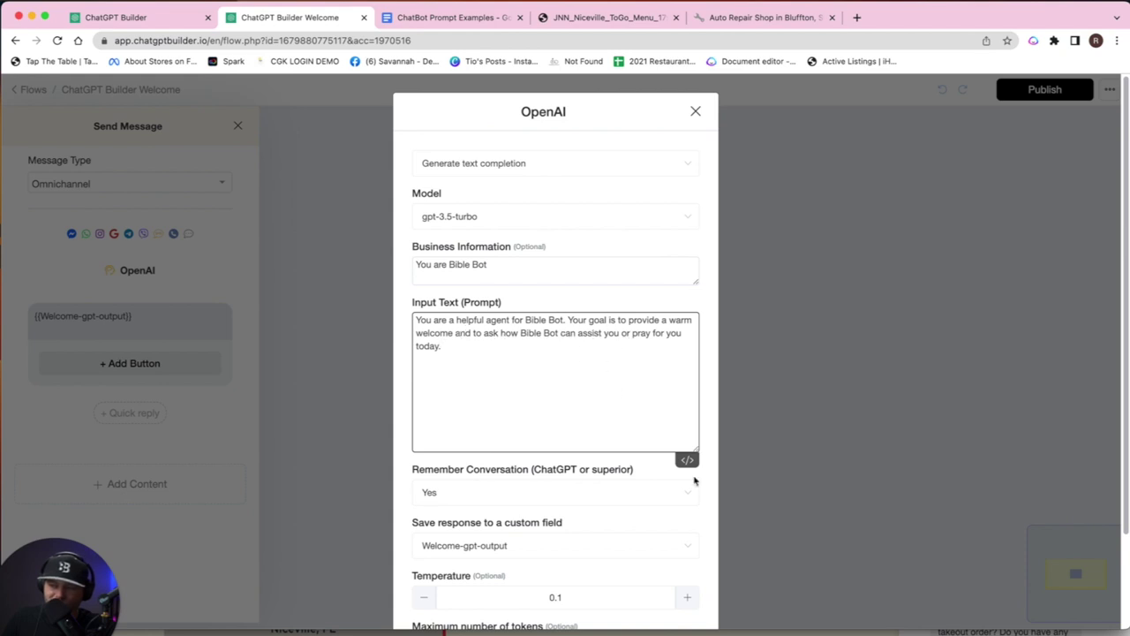
{"action": "scroll", "coordinate": [689, 494], "scroll_direction": "down", "scroll_amount": 2}
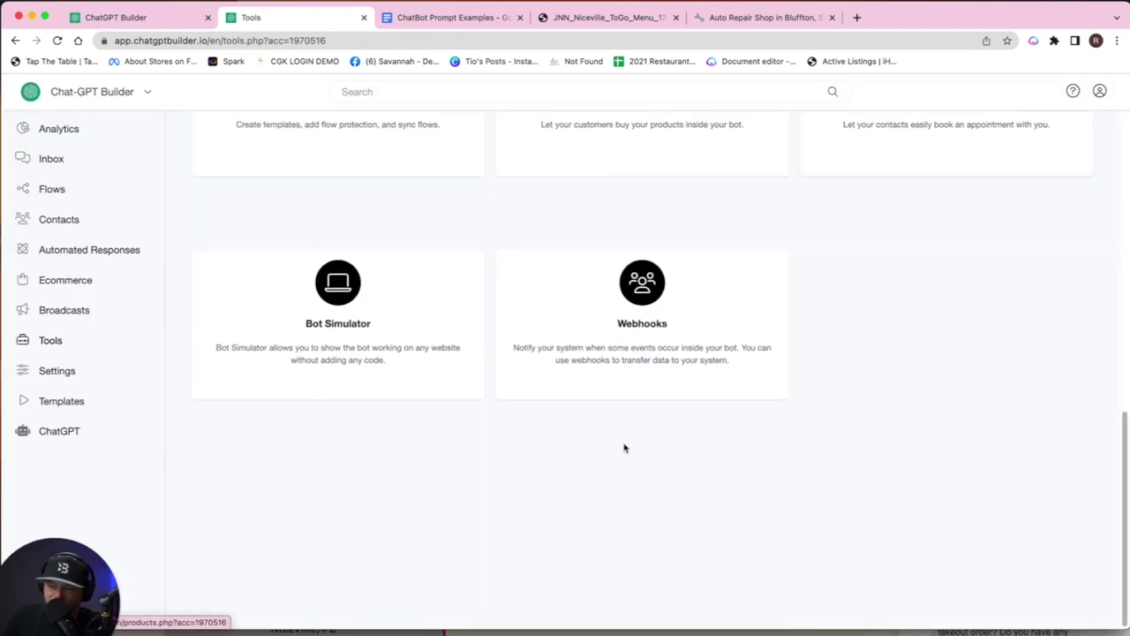
- Open the Bot Simulator, then load bible.com in the menu PDF tab and select its full address
{"action": "left_click", "coordinate": [366, 331]}
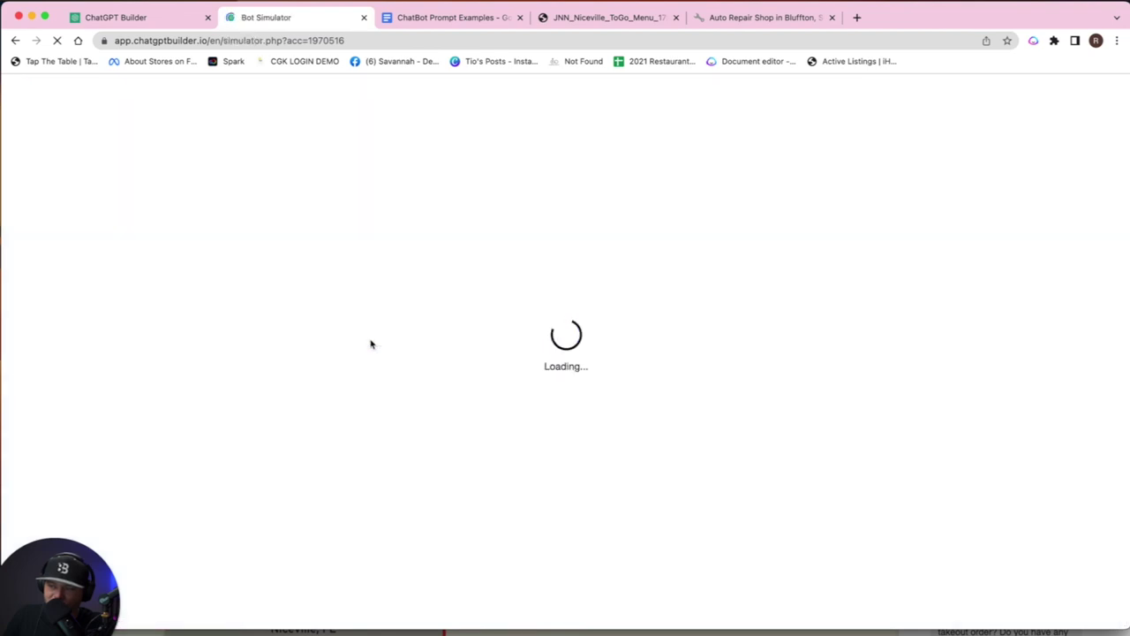
{"action": "left_click", "coordinate": [638, 19]}
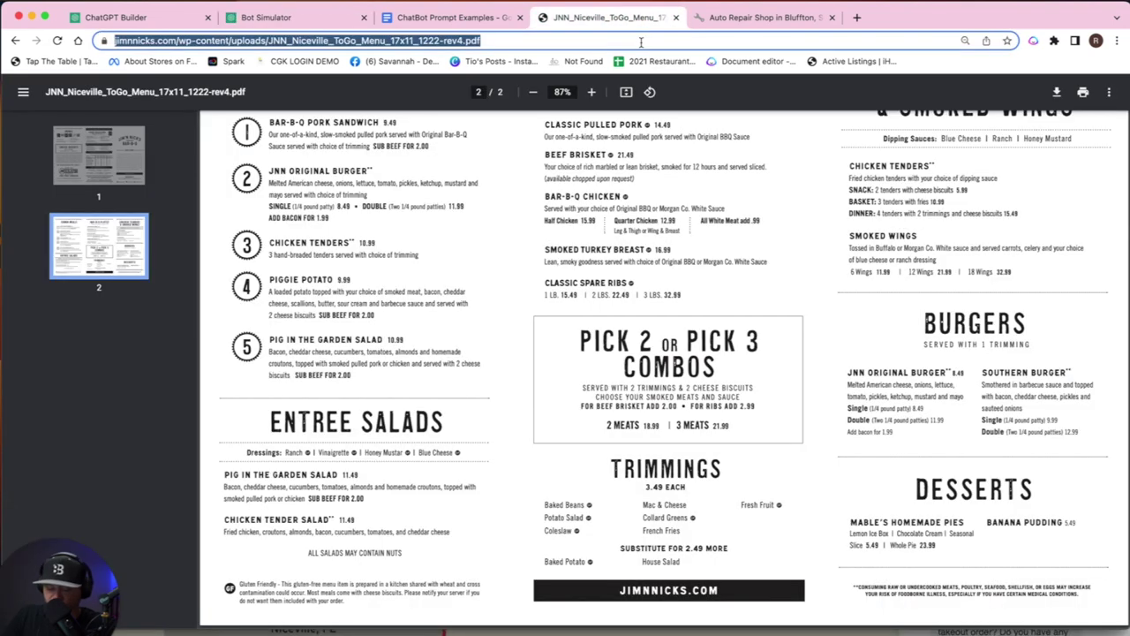
{"action": "type", "text": "bible."}
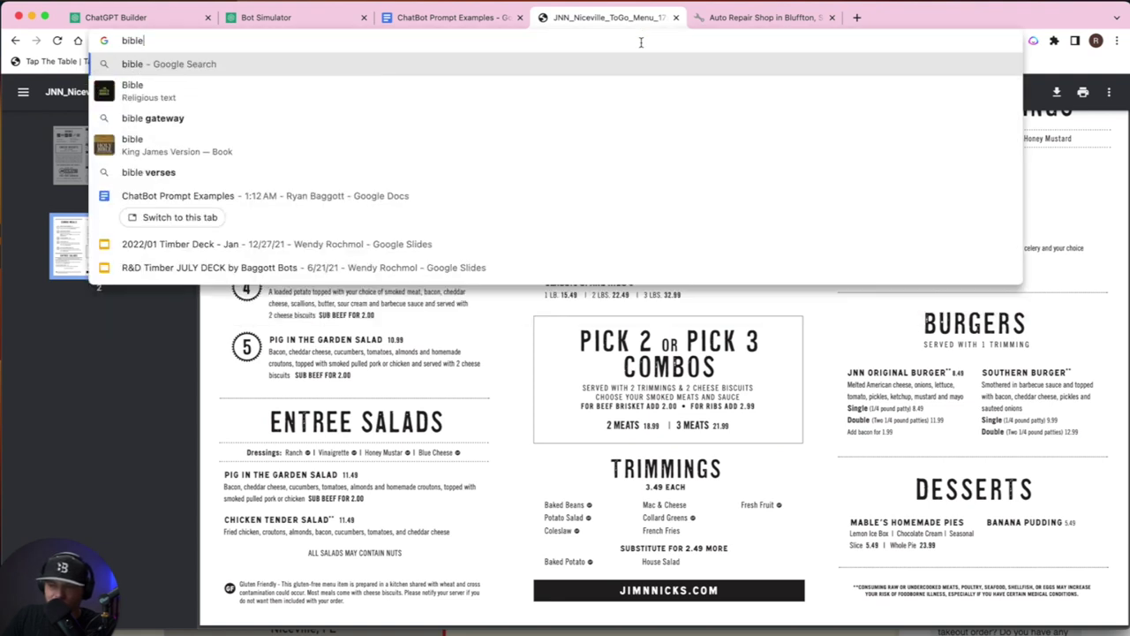
{"action": "type", "text": "com"}
{"action": "key", "text": "Return"}
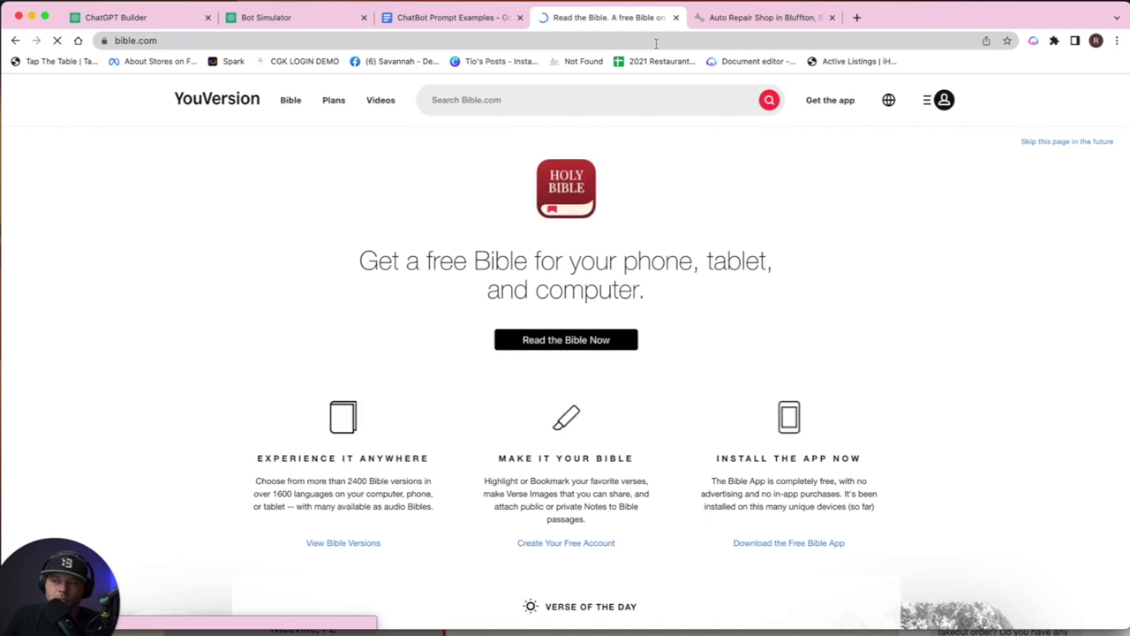
{"action": "left_click", "coordinate": [633, 40]}
{"action": "double_click", "coordinate": [630, 41]}
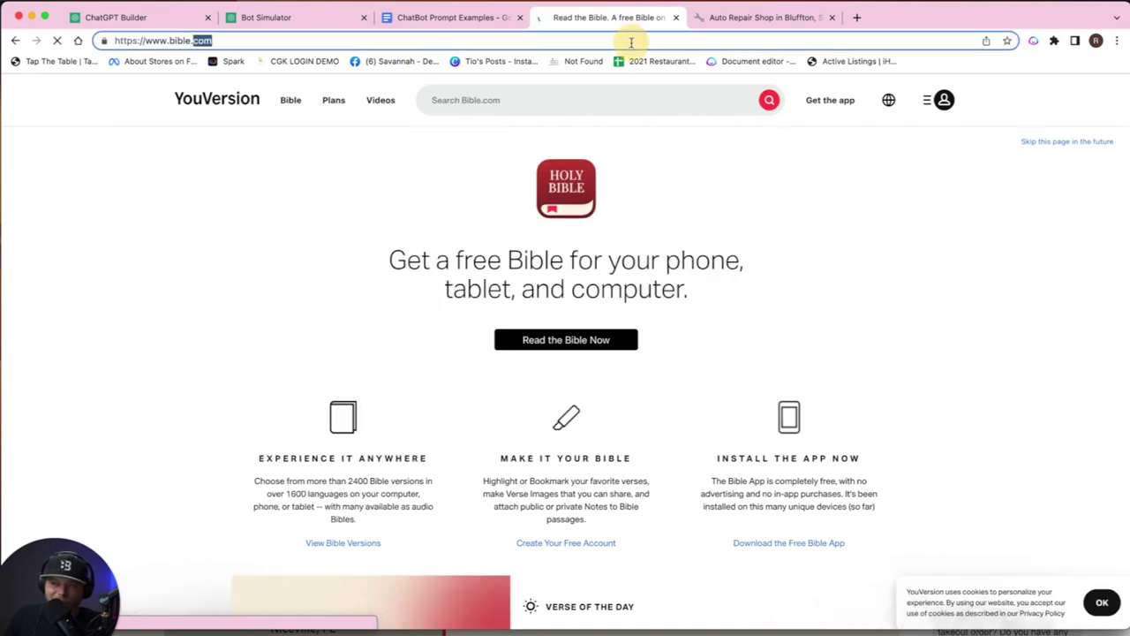
{"action": "left_click", "coordinate": [631, 40]}
{"action": "key", "text": "super+c"}
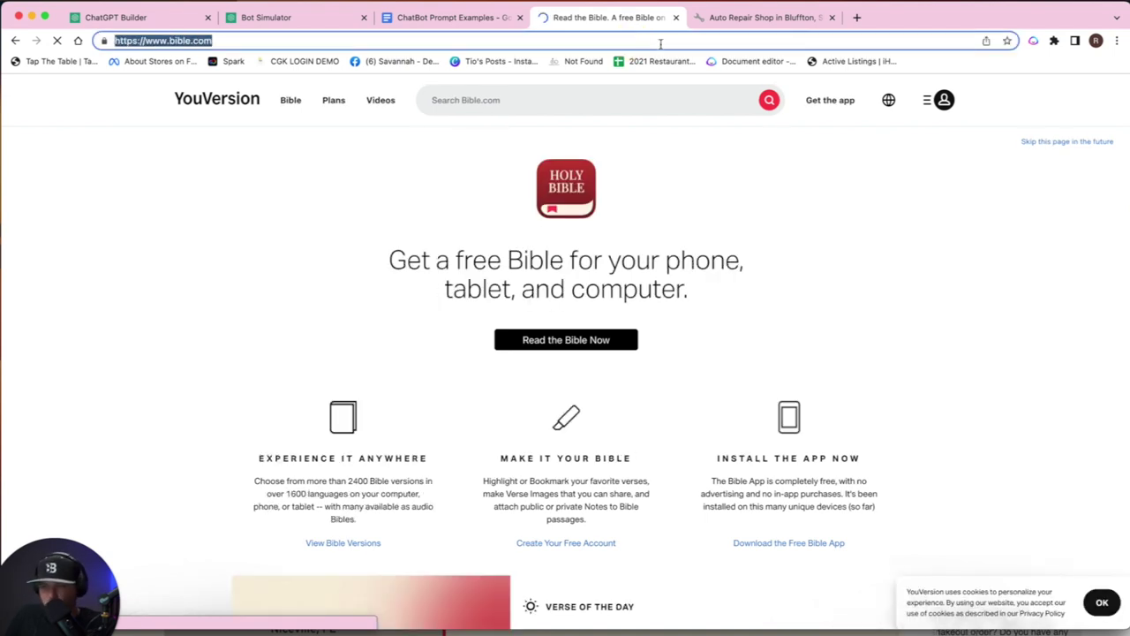
- Paste the bible.com address as the Website Link, choose Webchat, and generate the simulated site link
{"action": "left_click", "coordinate": [298, 19]}
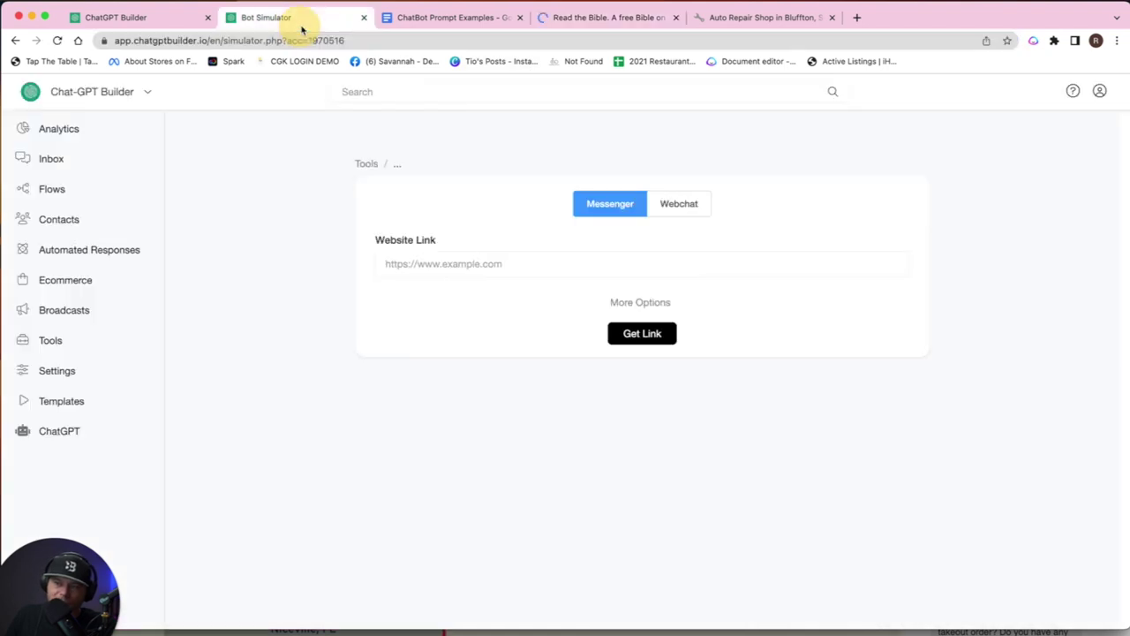
{"action": "left_click", "coordinate": [467, 265]}
{"action": "key", "text": "super+v"}
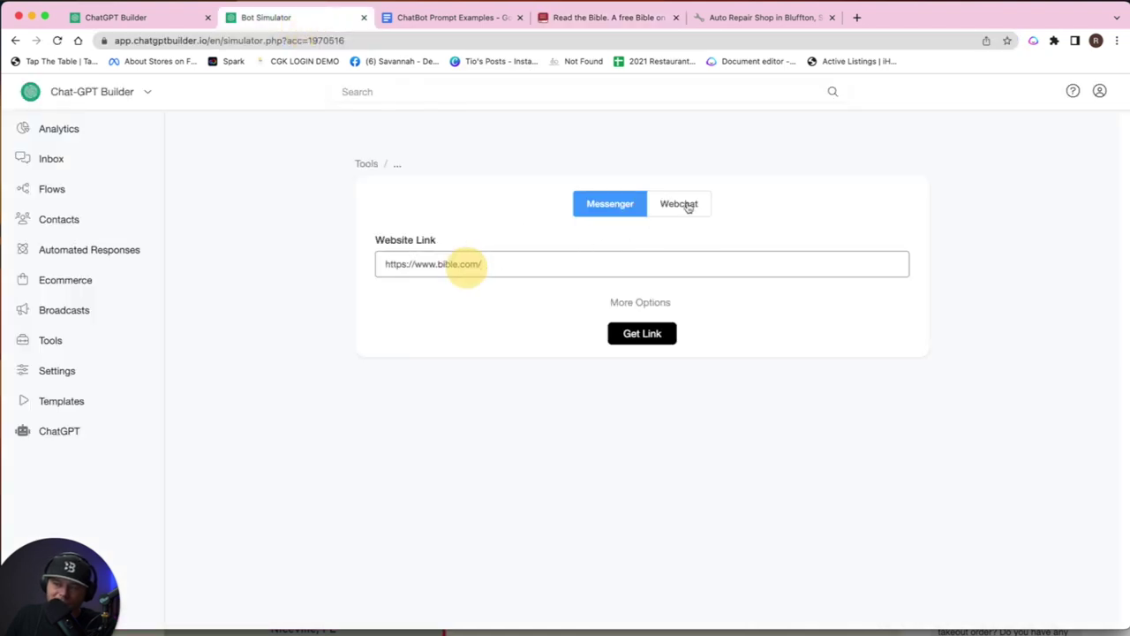
{"action": "left_click", "coordinate": [682, 204]}
{"action": "left_click", "coordinate": [643, 450]}
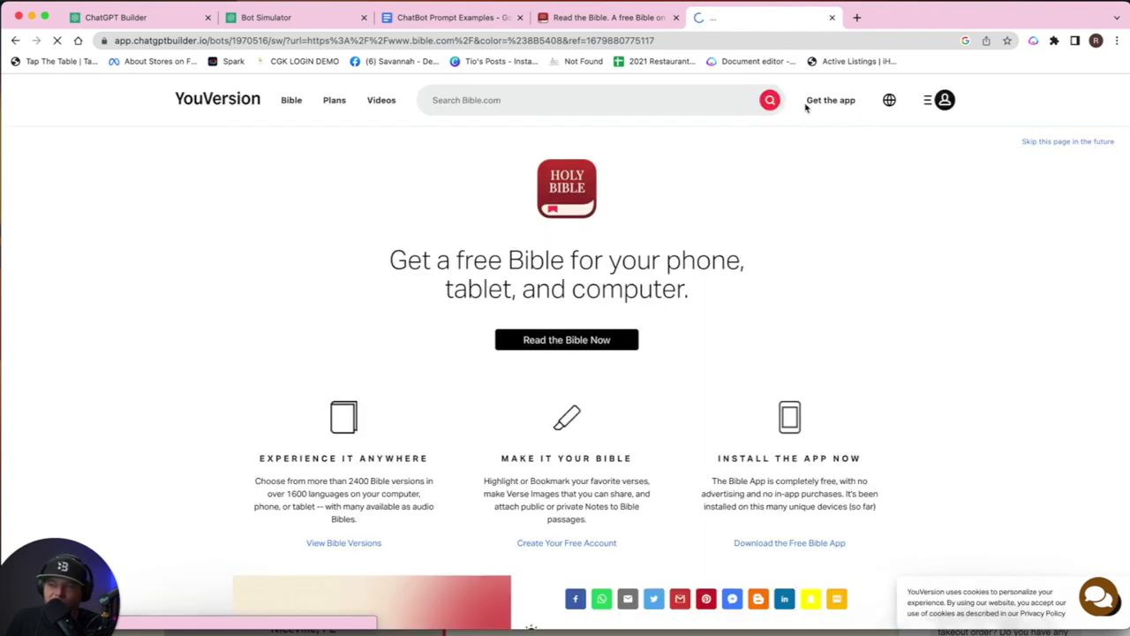
- Open the Bible Bot chat and ask for help staying on the right path and focusing on God
{"action": "scroll", "coordinate": [934, 223], "scroll_direction": "down", "scroll_amount": 5}
{"action": "scroll", "coordinate": [934, 224], "scroll_direction": "down", "scroll_amount": 3}
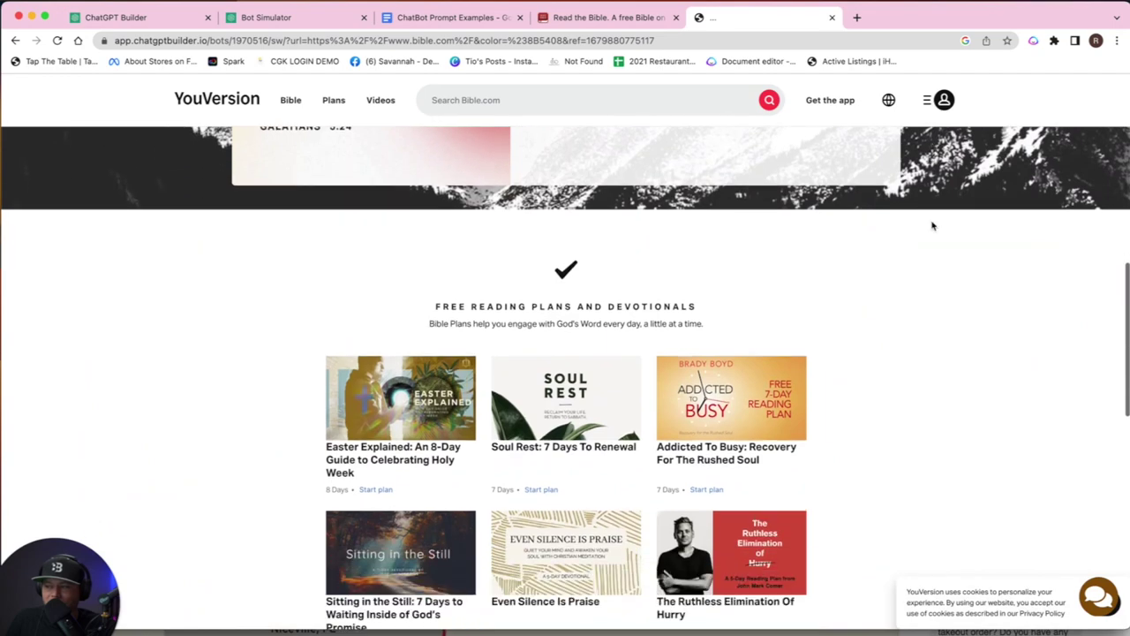
{"action": "scroll", "coordinate": [931, 225], "scroll_direction": "up", "scroll_amount": 8}
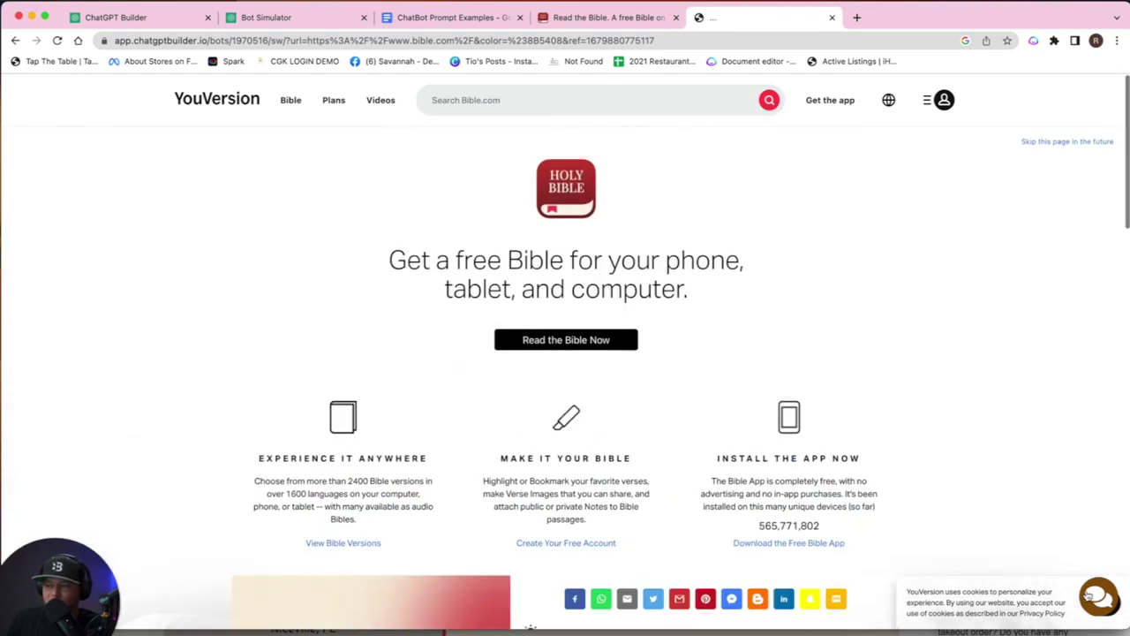
{"action": "left_click", "coordinate": [1095, 597]}
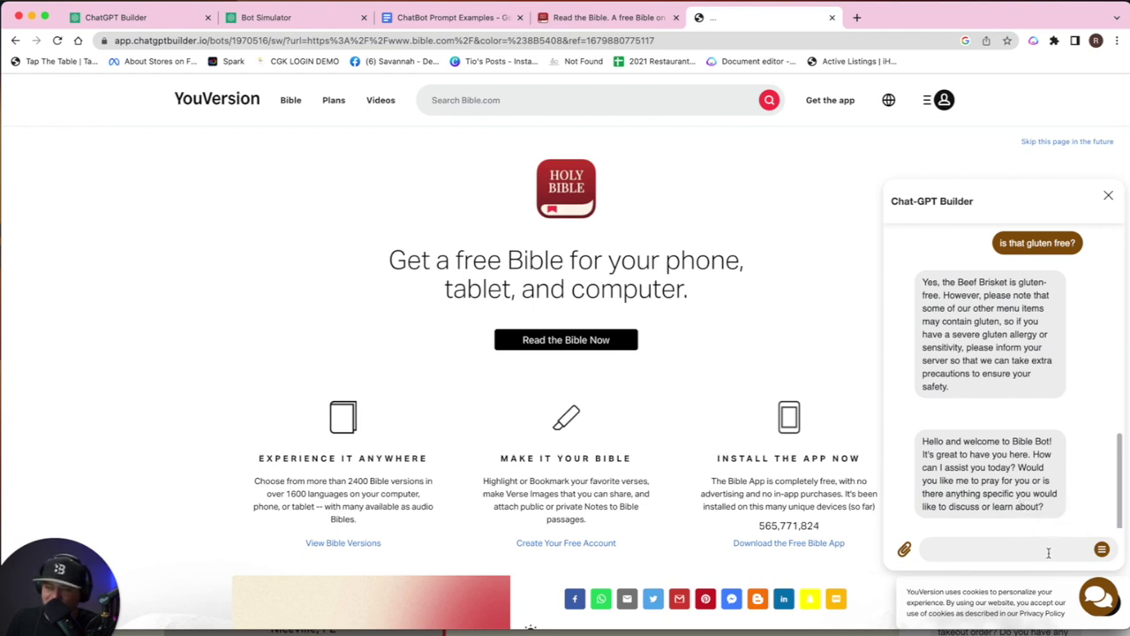
{"action": "left_click", "coordinate": [1049, 553]}
{"action": "type", "text": "I ne"}
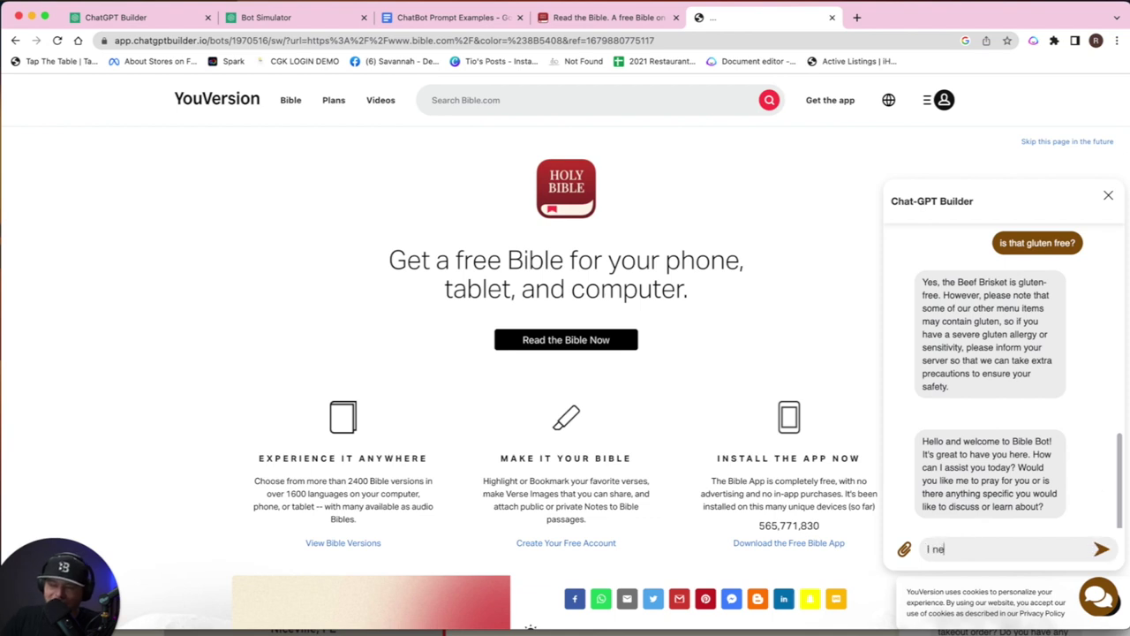
{"action": "type", "text": "ed help "}
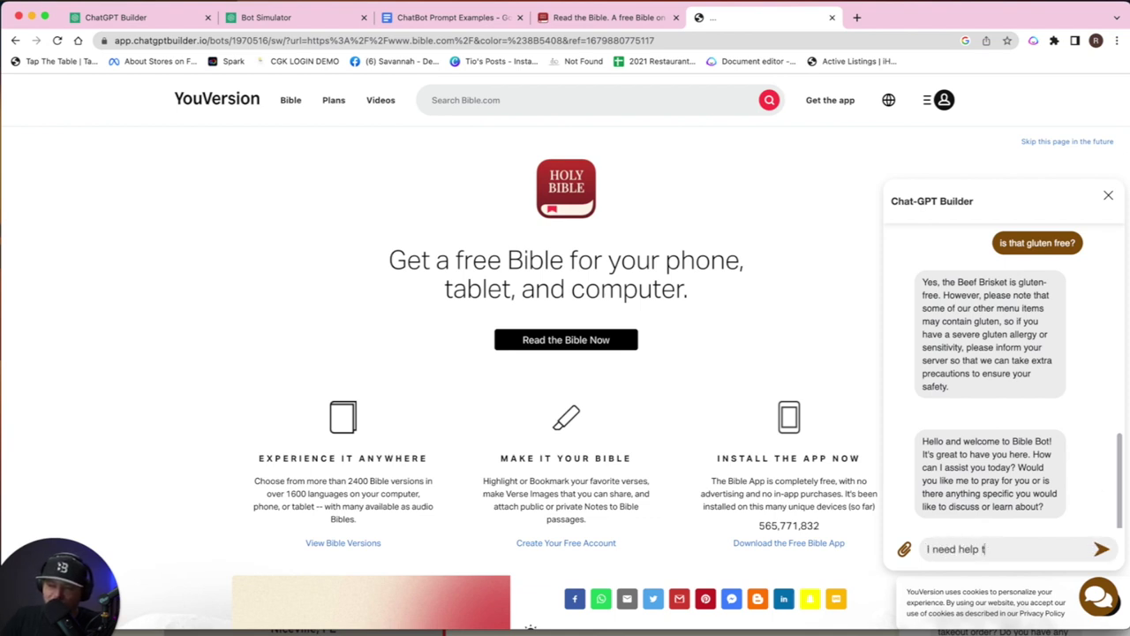
{"action": "type", "text": "to stay on the"}
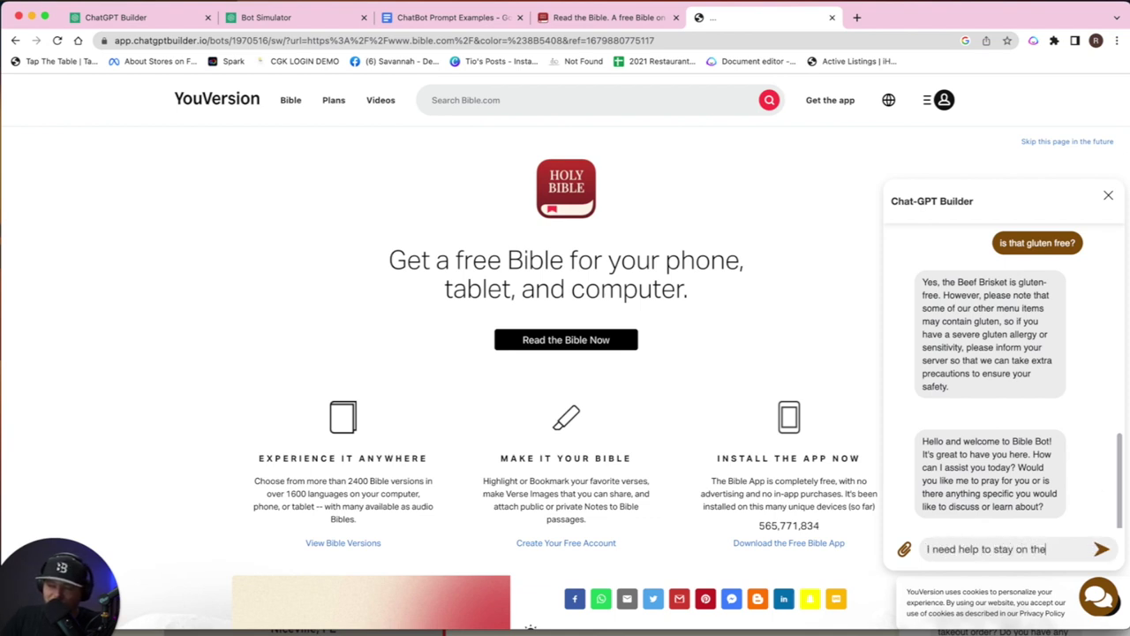
{"action": "type", "text": " right path"}
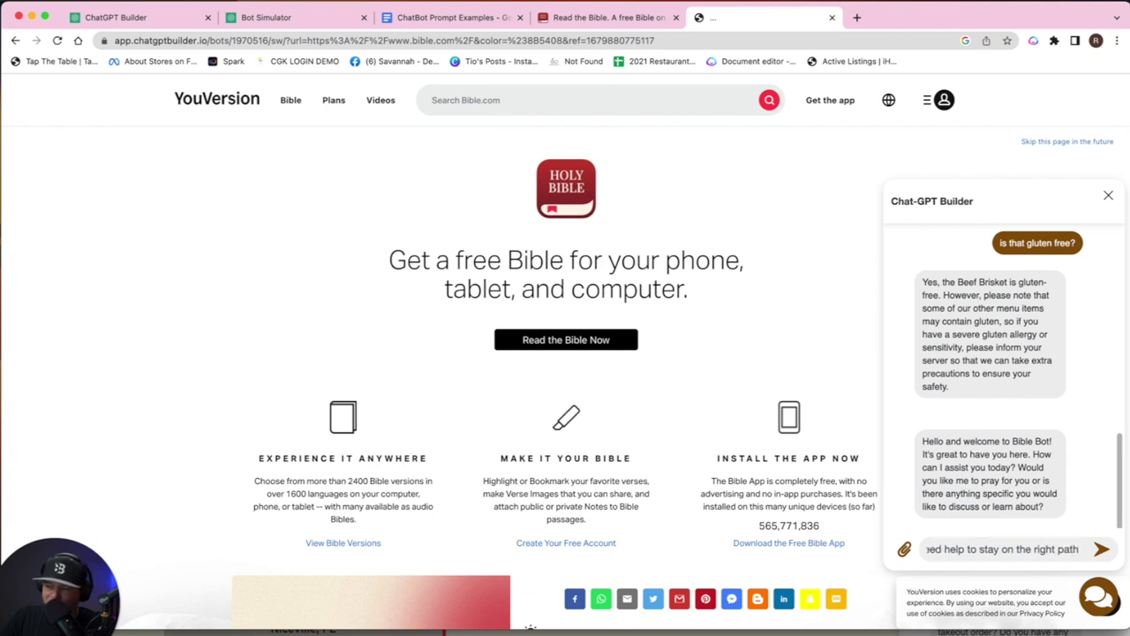
{"action": "type", "text": " and to foud"}
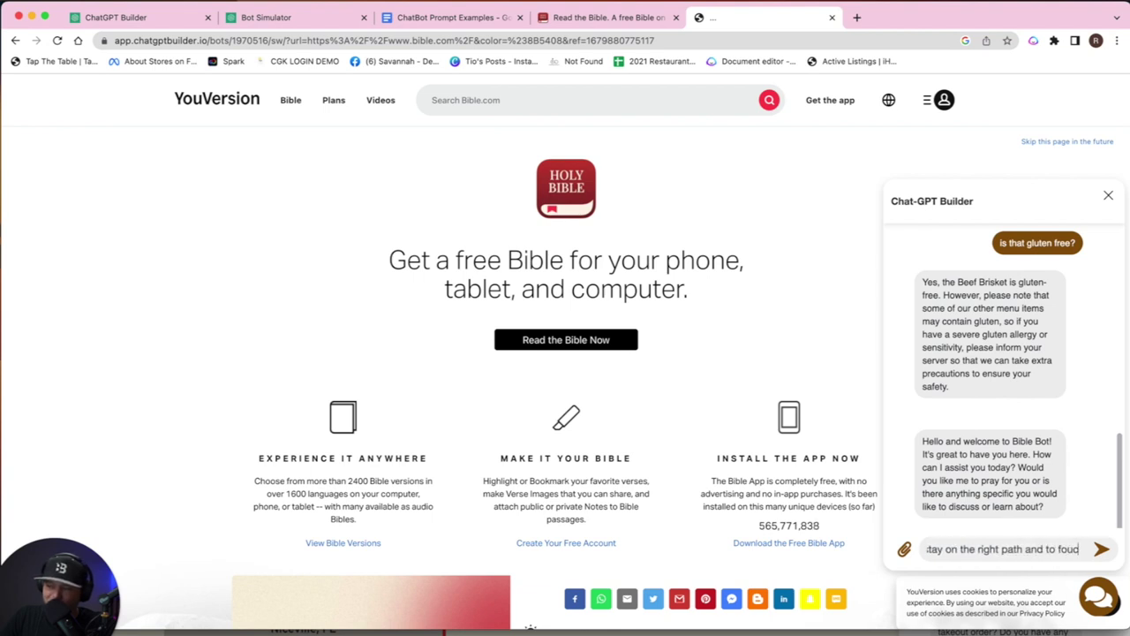
{"action": "type", "text": "e on"}
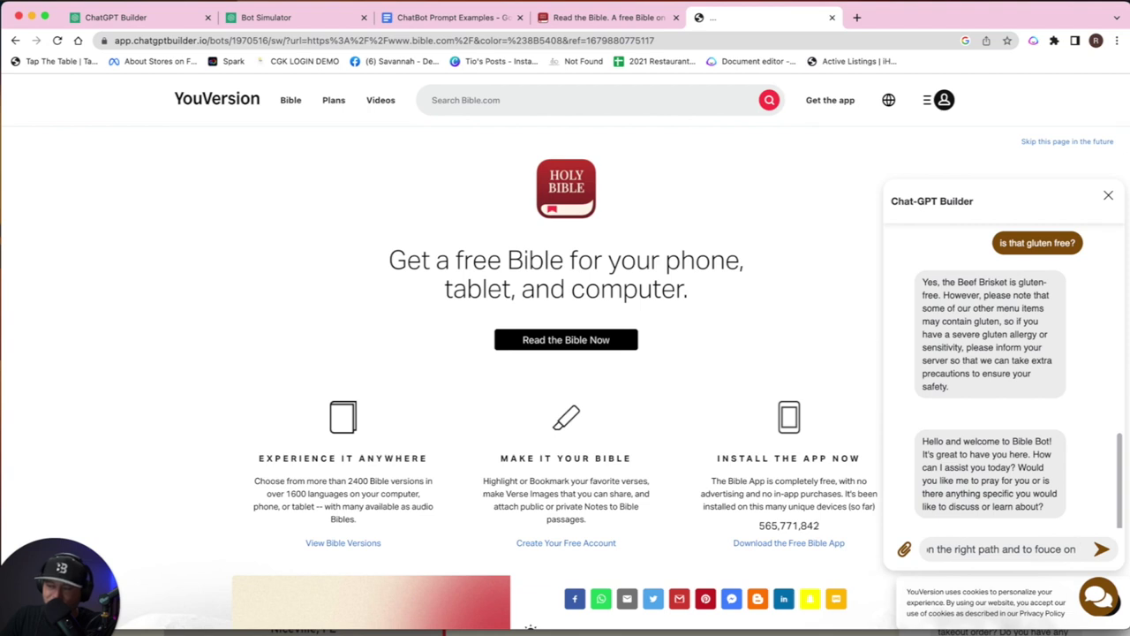
{"action": "type", "text": " the thin"}
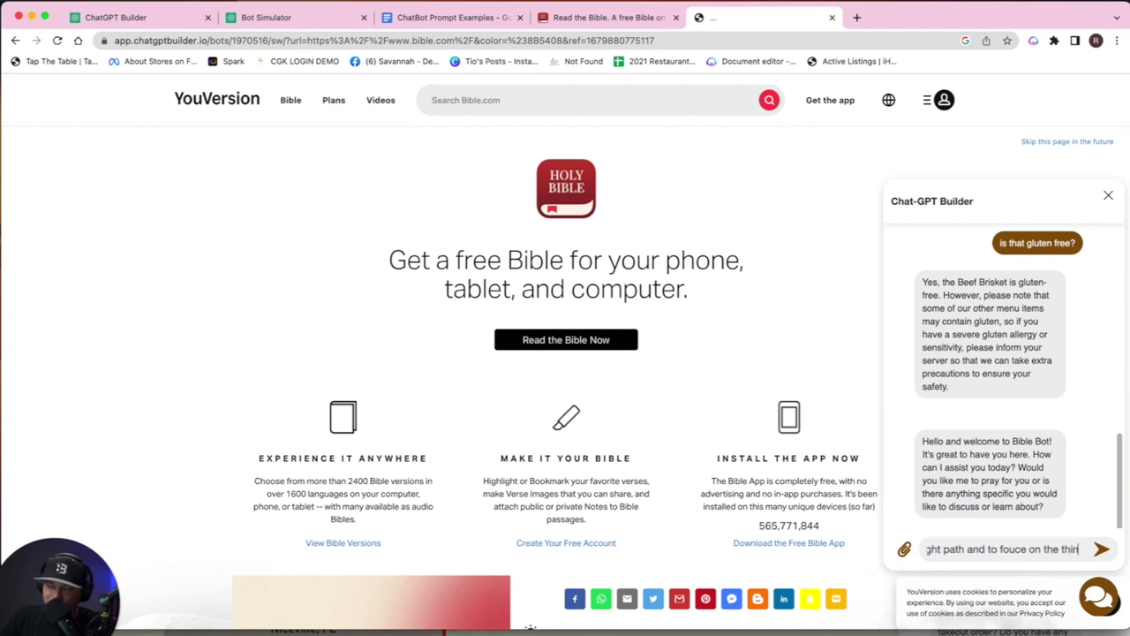
{"action": "type", "text": "gs God"}
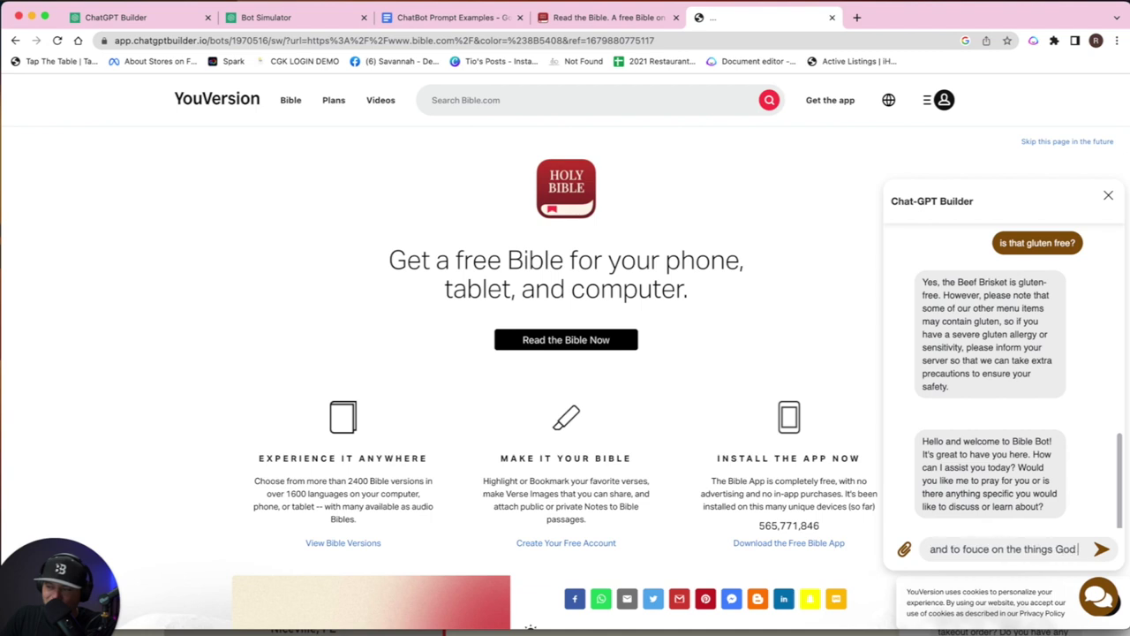
{"action": "type", "text": " wants me to focx"}
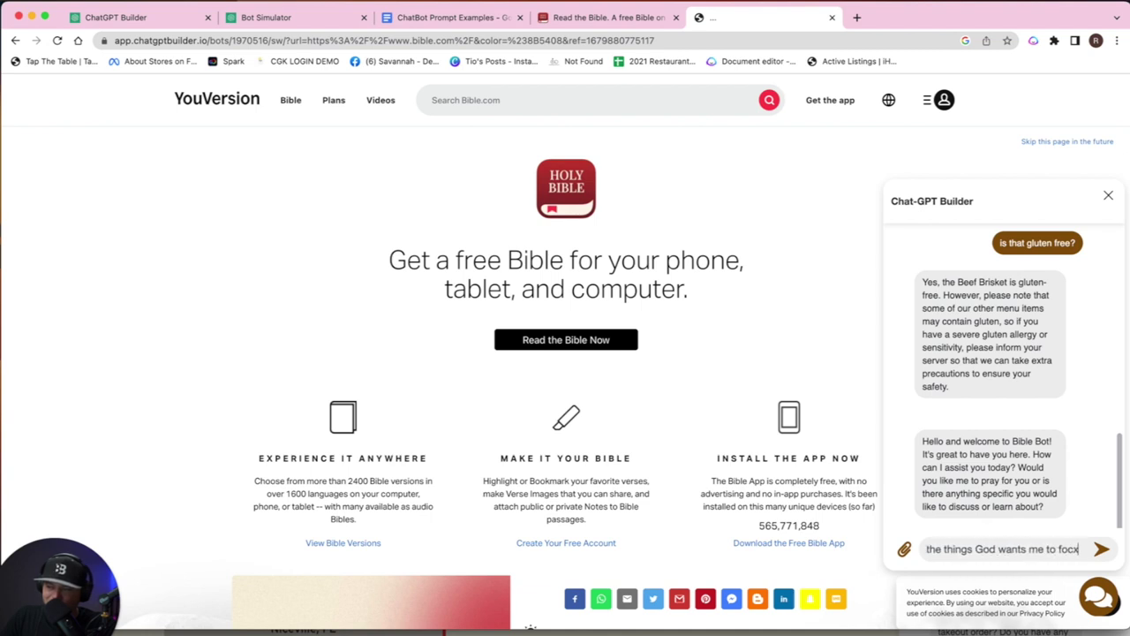
{"action": "key", "text": "BackSpace"}
{"action": "type", "text": "us on"}
{"action": "key", "text": "Return"}
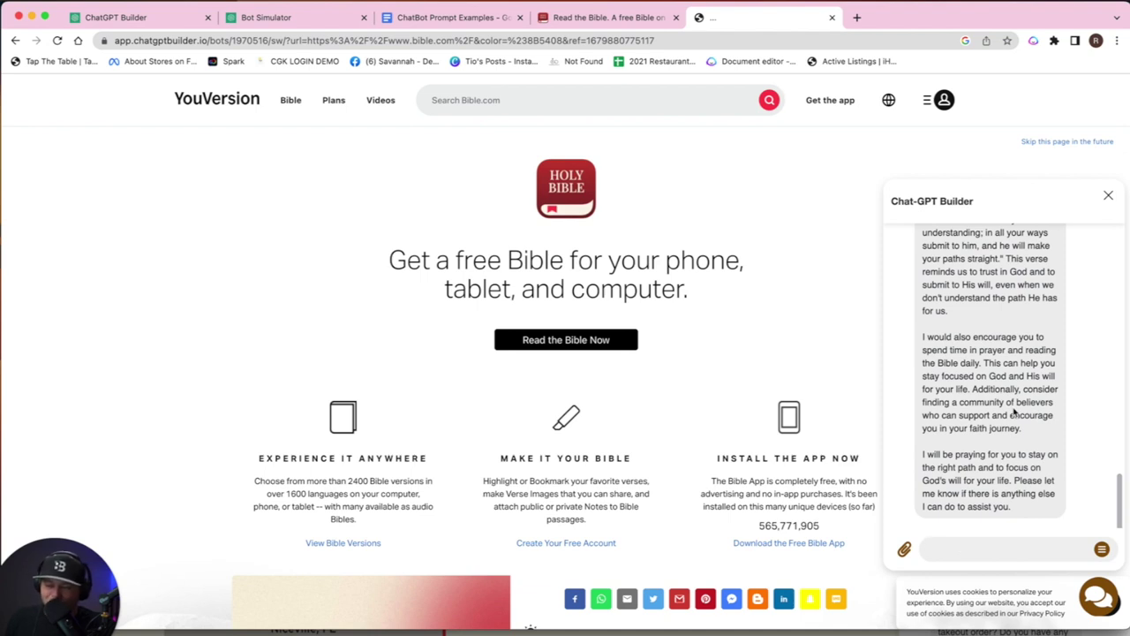
- Tell the bot there's another issue, then type a question about being the best father to a baby girl
{"action": "type", "text": "ok i"}
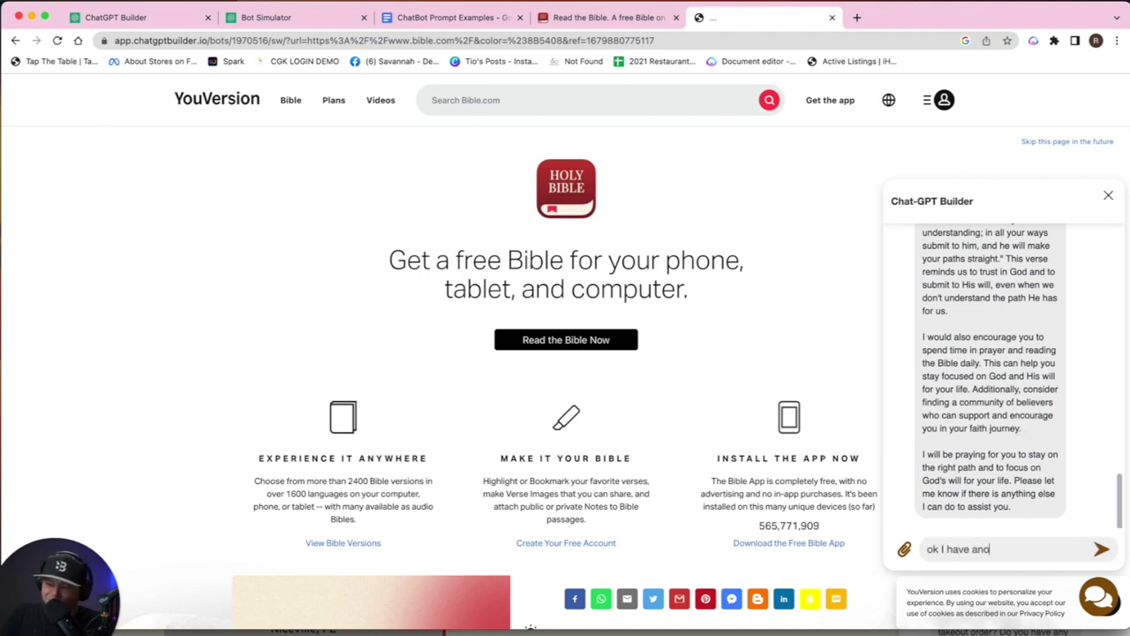
{"action": "type", "text": " have another issue I want t"}
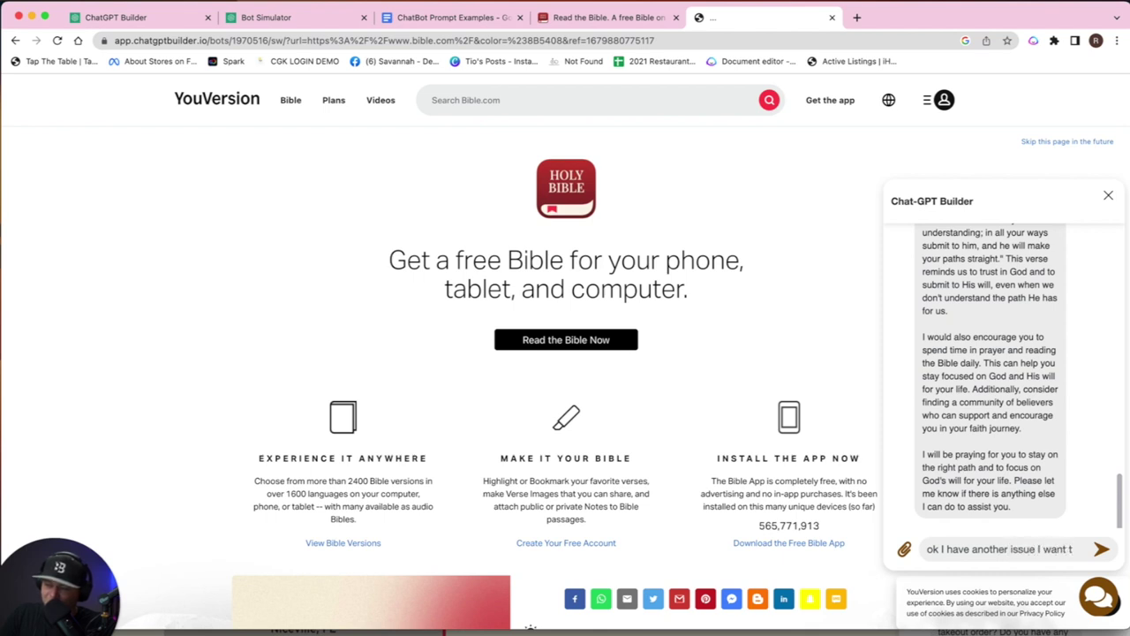
{"action": "type", "text": "o get help with"}
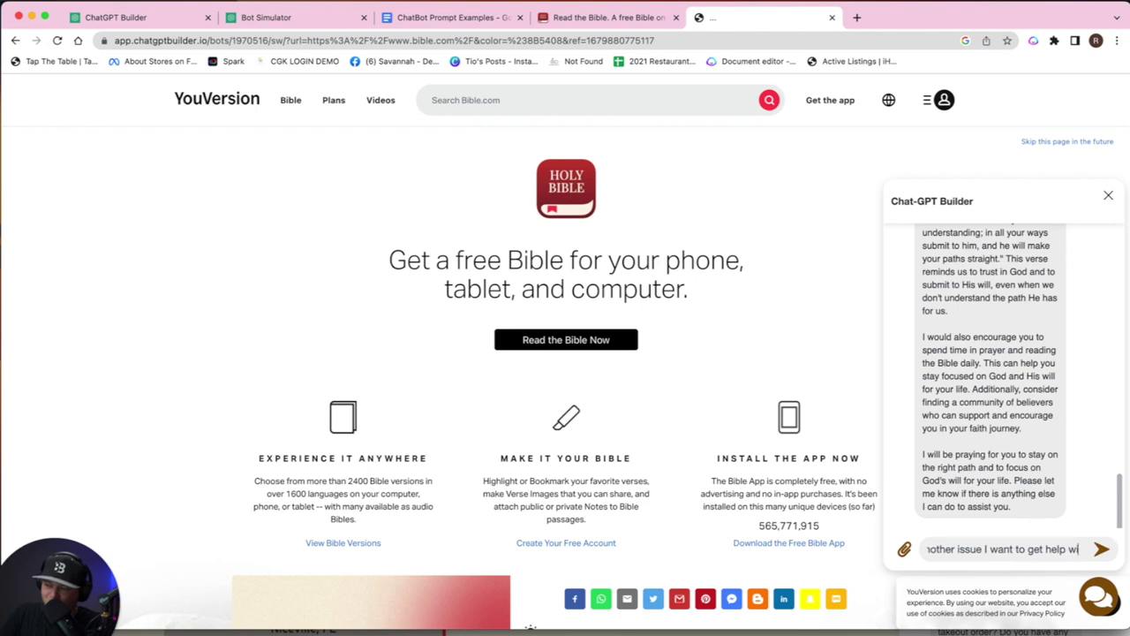
{"action": "key", "text": "Return"}
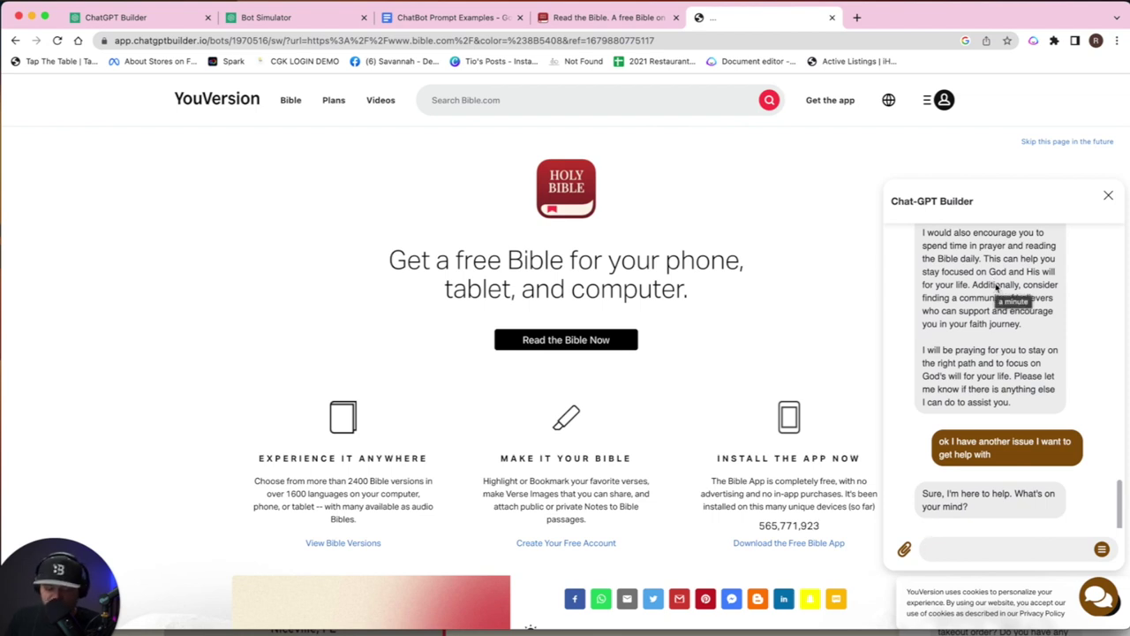
{"action": "type", "text": "tell me how"}
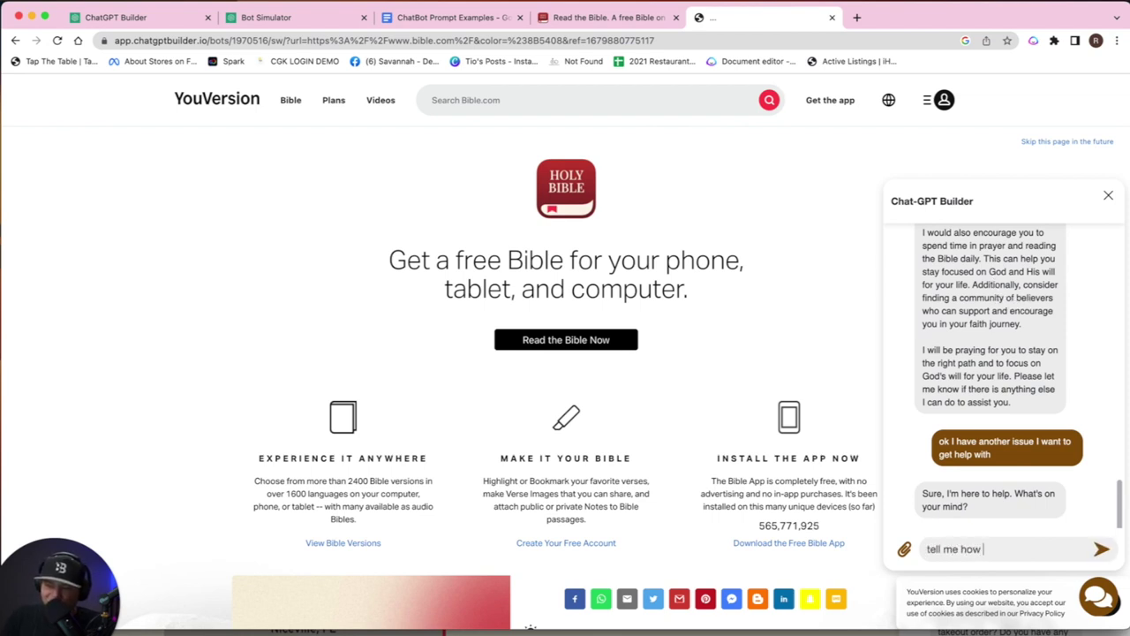
{"action": "type", "text": " I can b"}
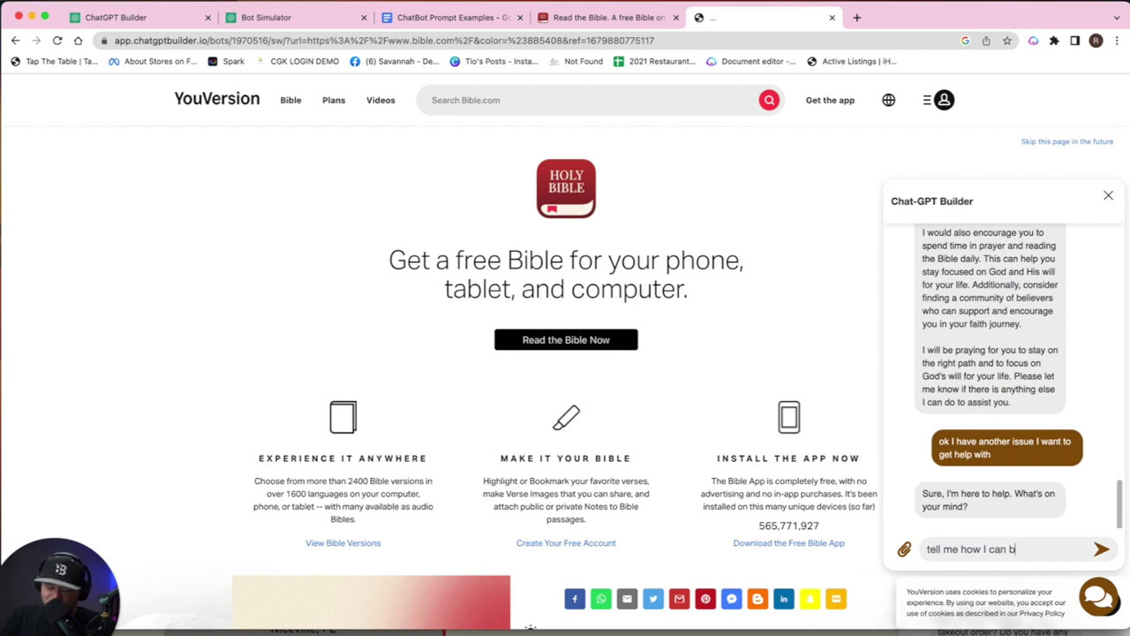
{"action": "type", "text": "e the best father to muy"}
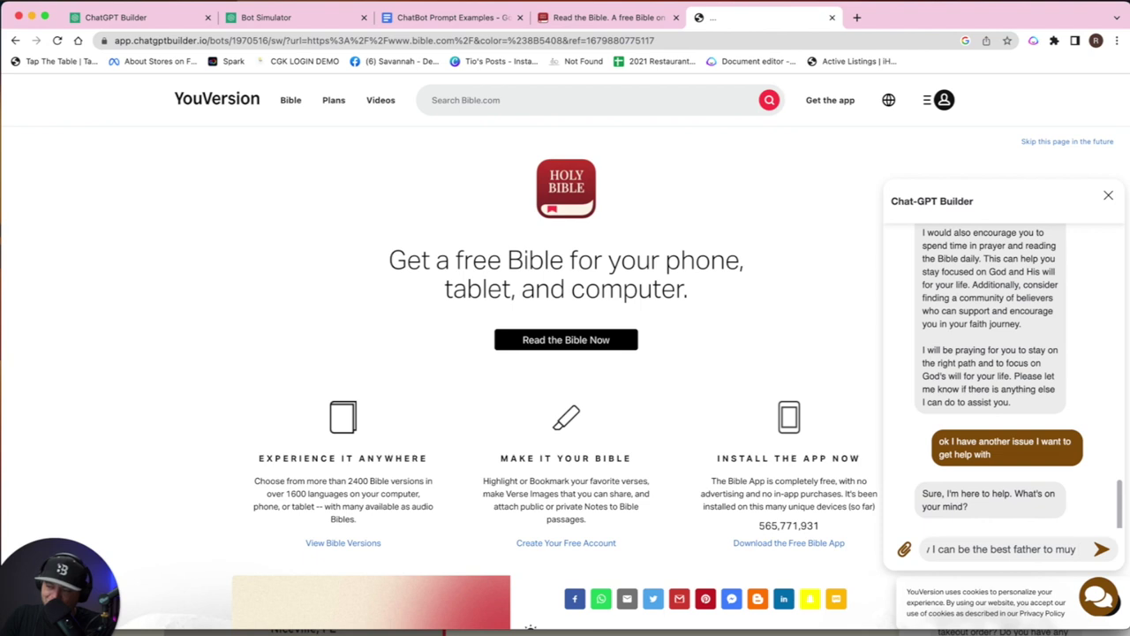
{"action": "key", "text": "BackSpace"}
{"action": "key", "text": "BackSpace"}
{"action": "type", "text": "y little"}
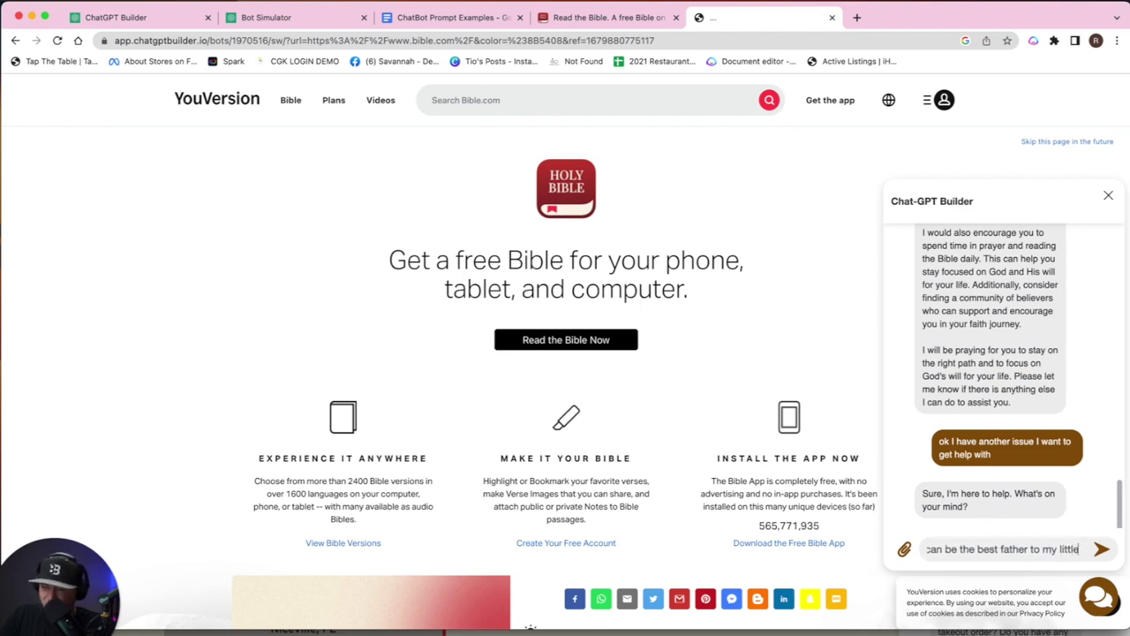
{"action": "type", "text": " baby girl"}
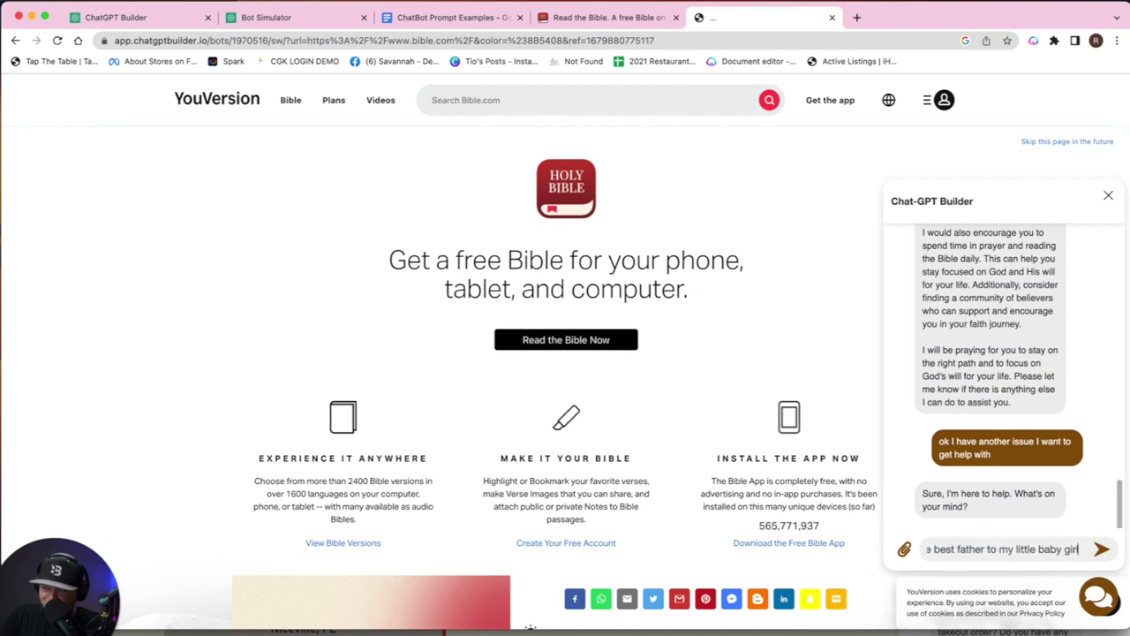
{"action": "key", "text": "Return"}
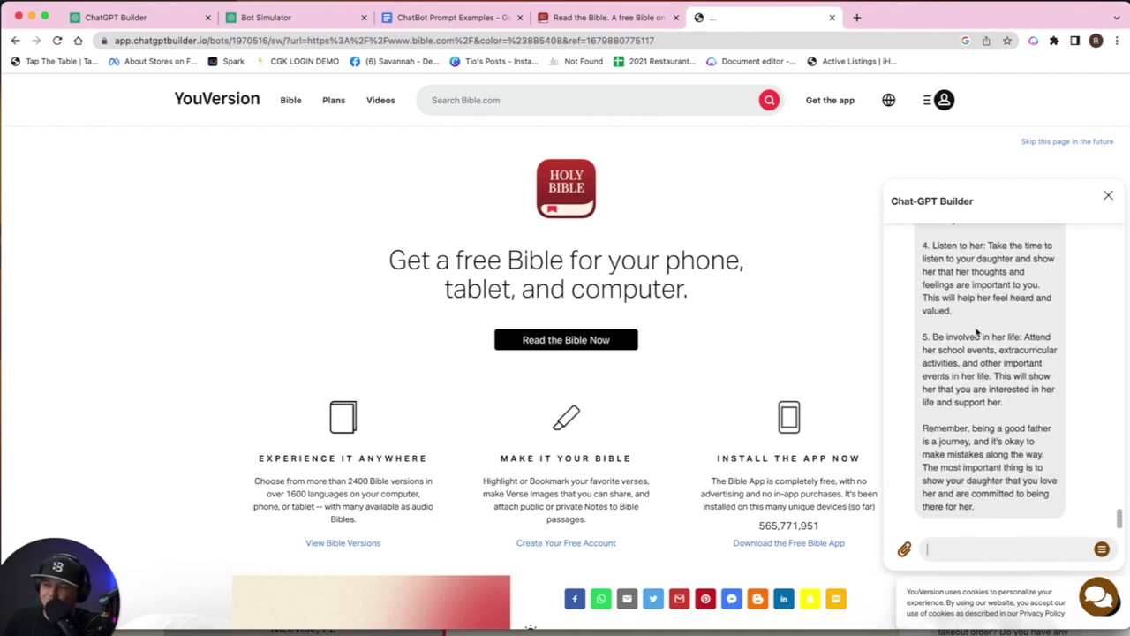
{"action": "scroll", "coordinate": [978, 331], "scroll_direction": "up", "scroll_amount": 10}
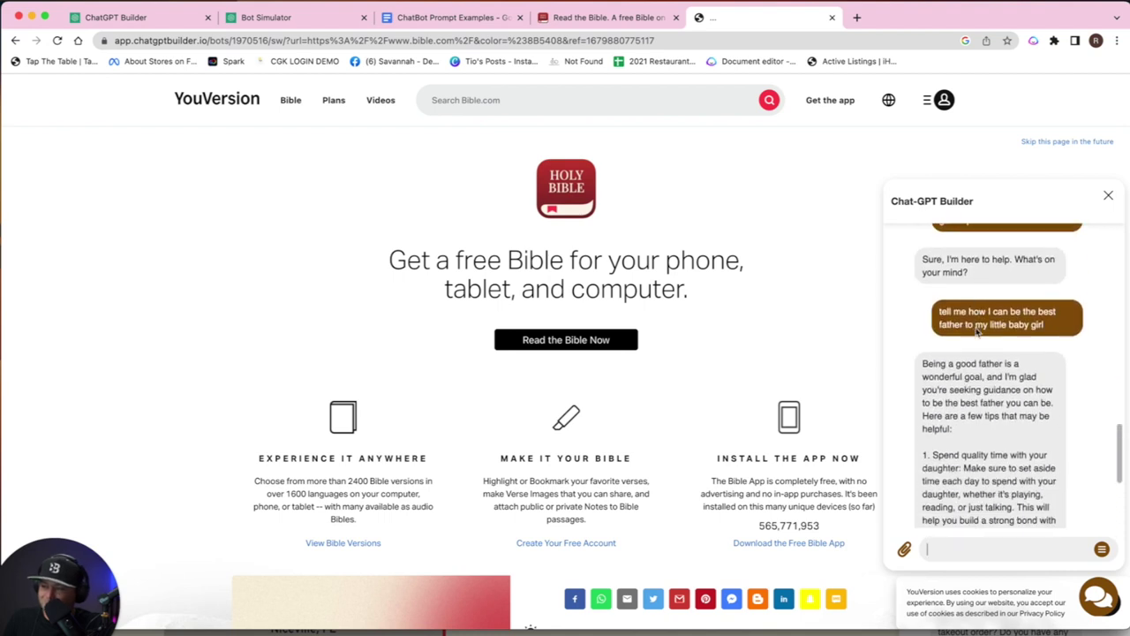
{"action": "scroll", "coordinate": [978, 331], "scroll_direction": "down", "scroll_amount": 1}
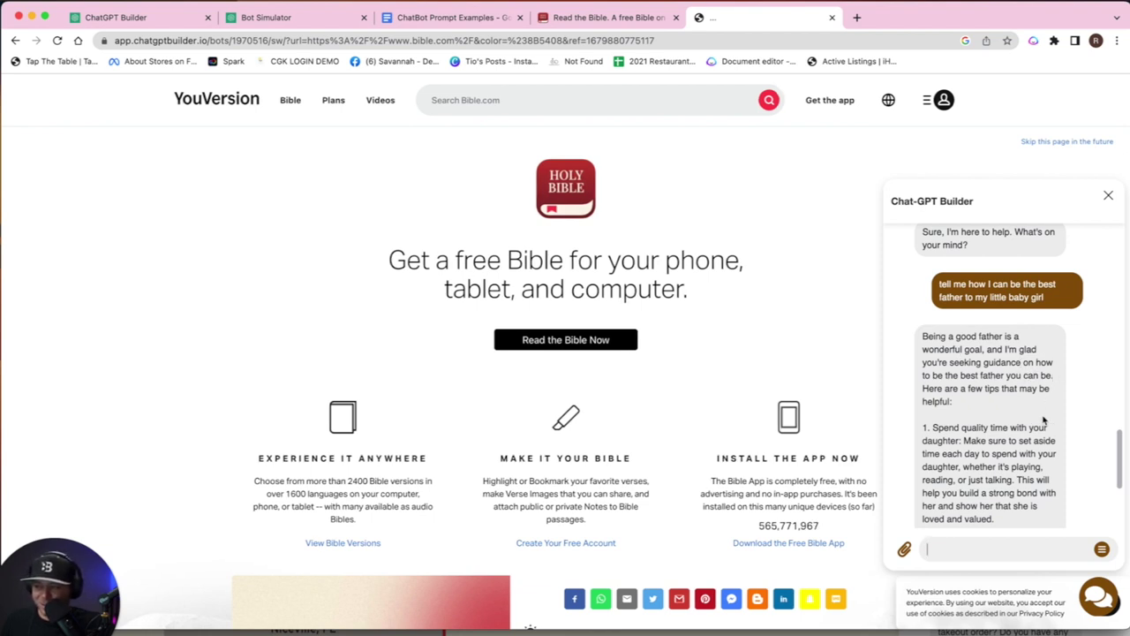
{"action": "scroll", "coordinate": [1025, 415], "scroll_direction": "down", "scroll_amount": 3}
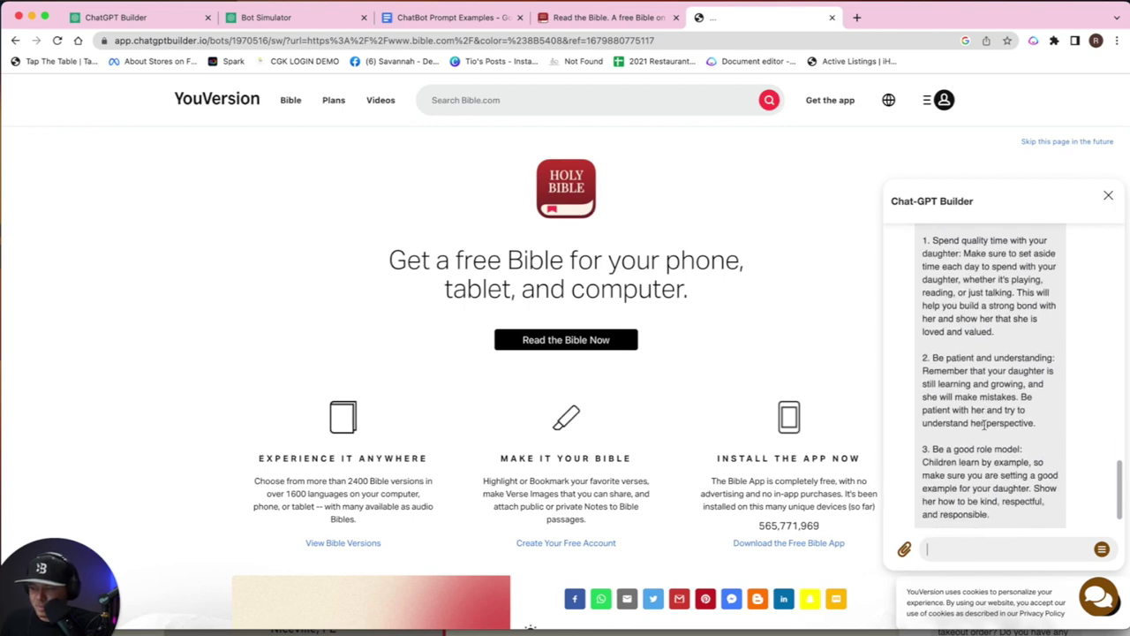
{"action": "scroll", "coordinate": [985, 425], "scroll_direction": "down", "scroll_amount": 2}
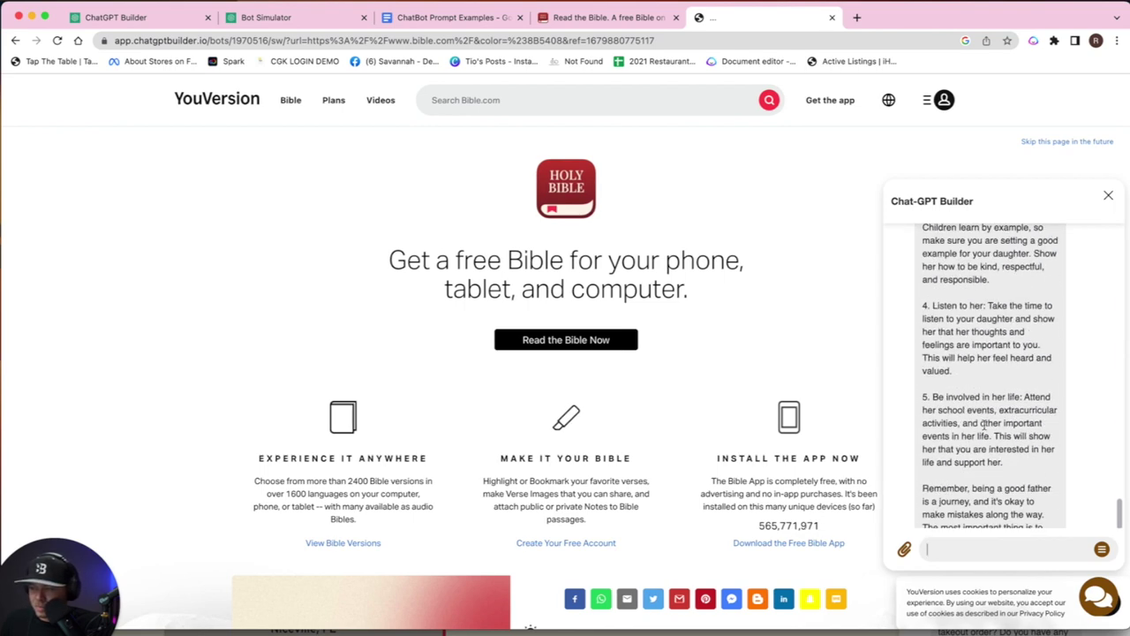
{"action": "scroll", "coordinate": [985, 426], "scroll_direction": "up", "scroll_amount": 10}
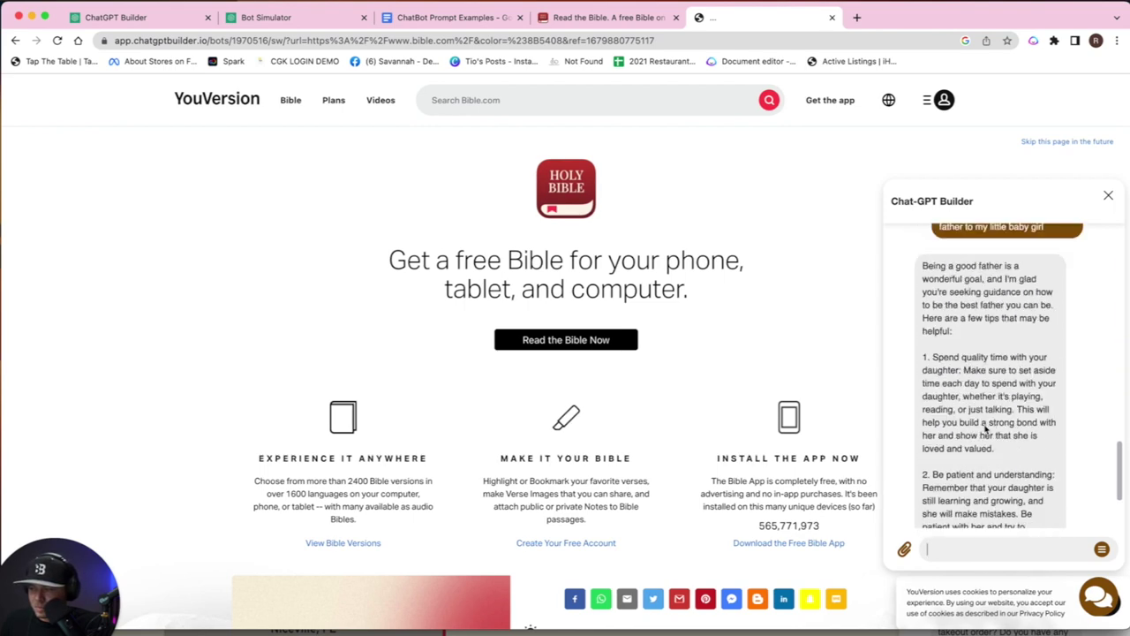
{"action": "scroll", "coordinate": [987, 428], "scroll_direction": "down", "scroll_amount": 10}
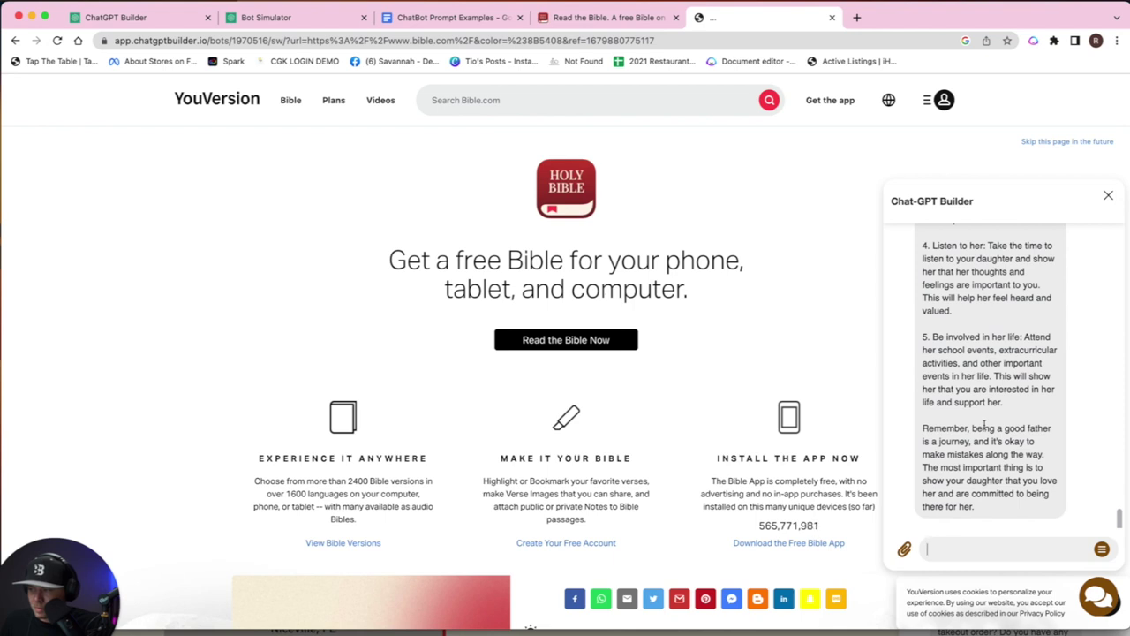
{"action": "scroll", "coordinate": [985, 426], "scroll_direction": "up", "scroll_amount": 3}
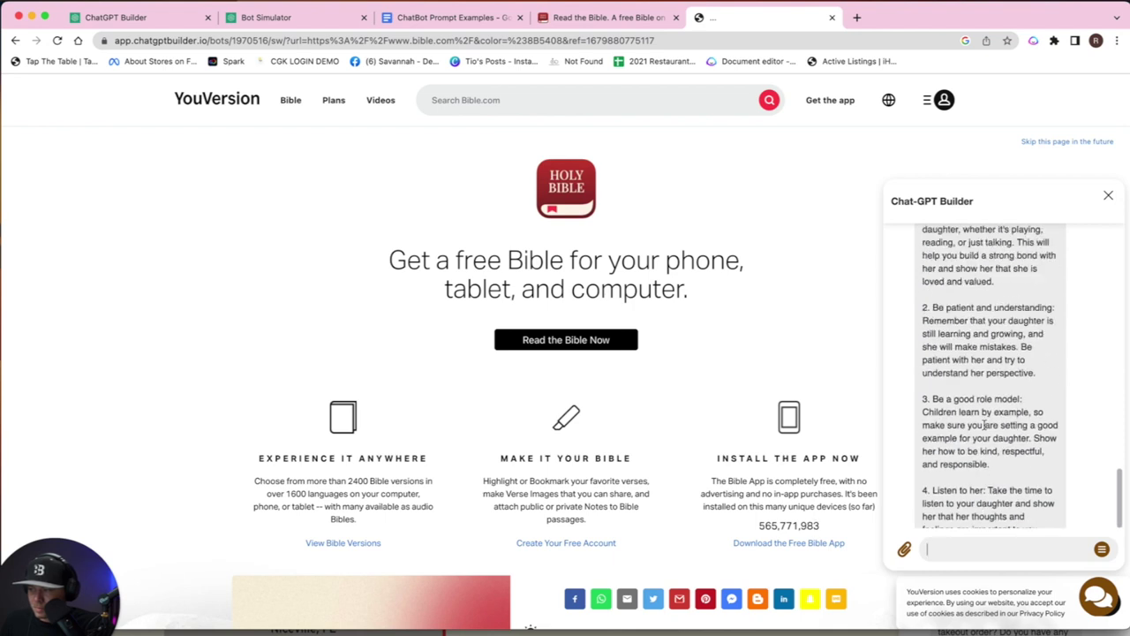
{"action": "scroll", "coordinate": [985, 426], "scroll_direction": "up", "scroll_amount": 5}
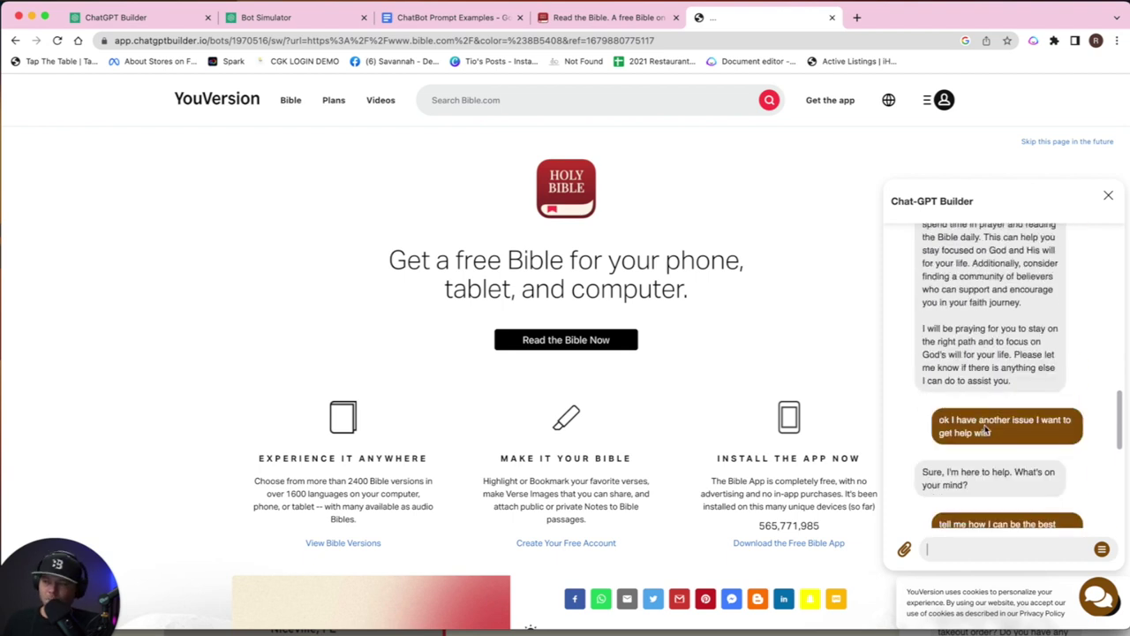
{"action": "scroll", "coordinate": [984, 427], "scroll_direction": "down", "scroll_amount": 2}
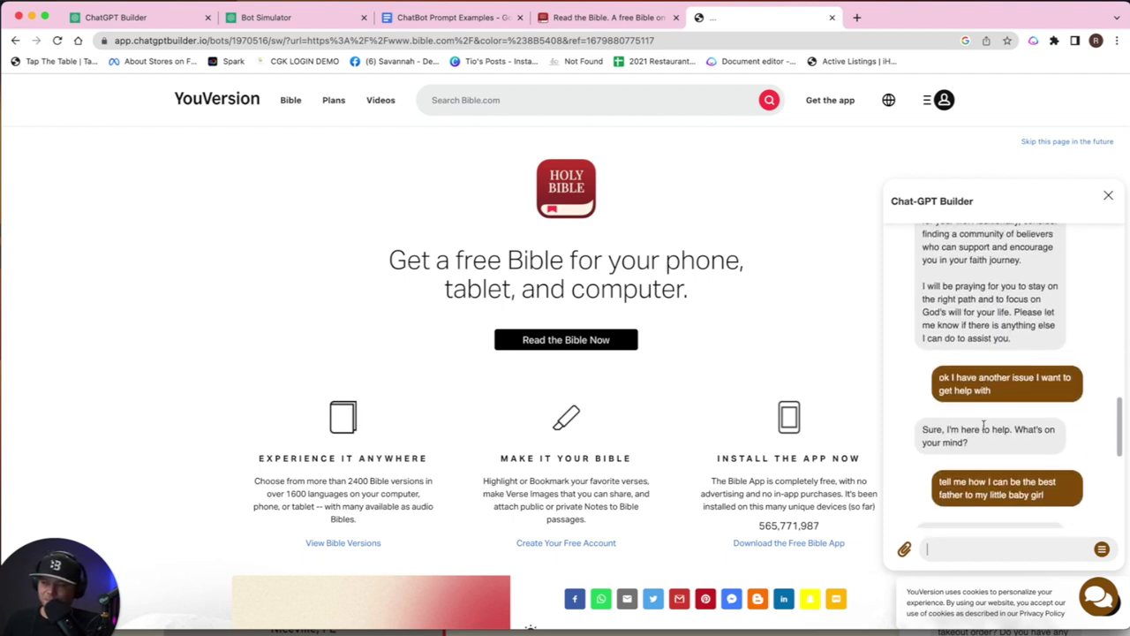
- Copy the earlier best-father question, reopen the Bible Bot chat, and send it
{"action": "left_click", "coordinate": [795, 41]}
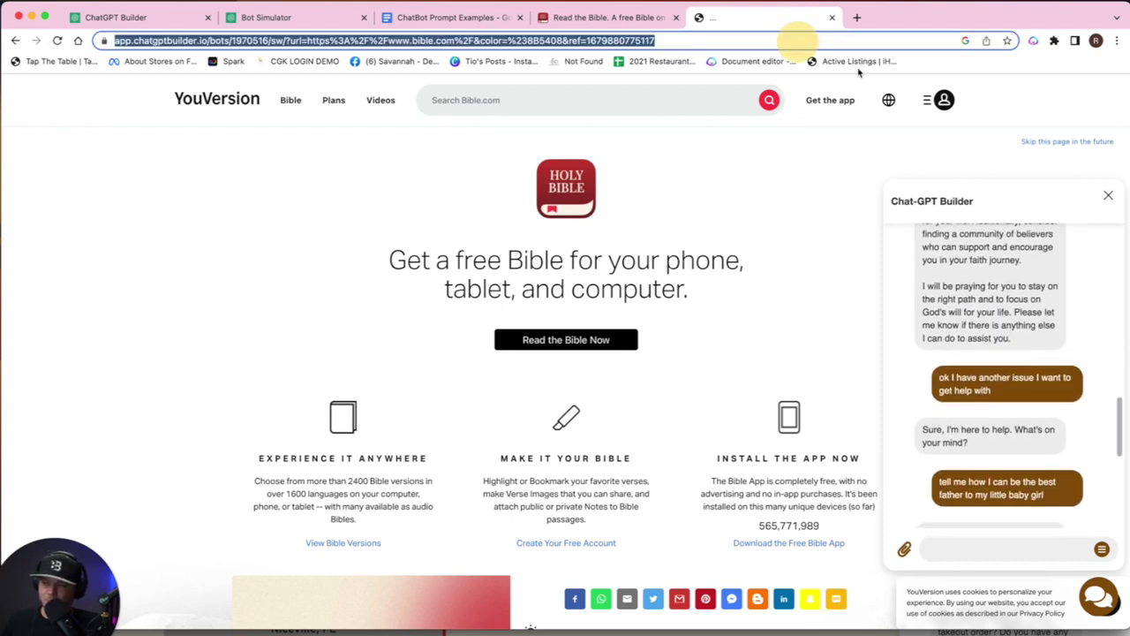
{"action": "left_click_drag", "start_coordinate": [939, 482], "coordinate": [1121, 483]}
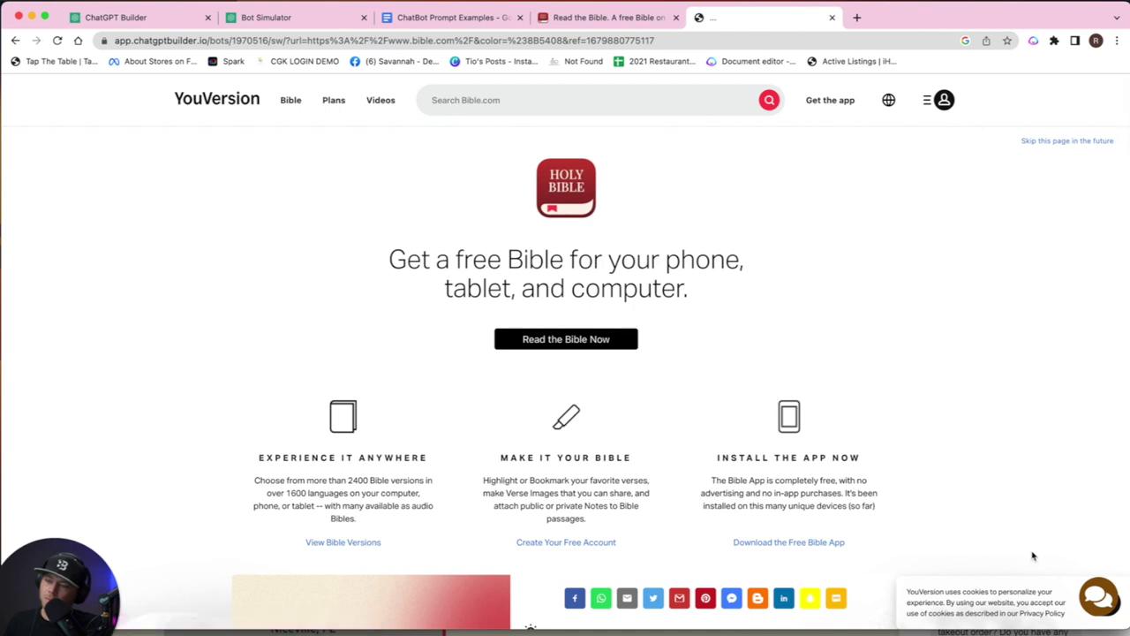
{"action": "left_click", "coordinate": [1099, 597]}
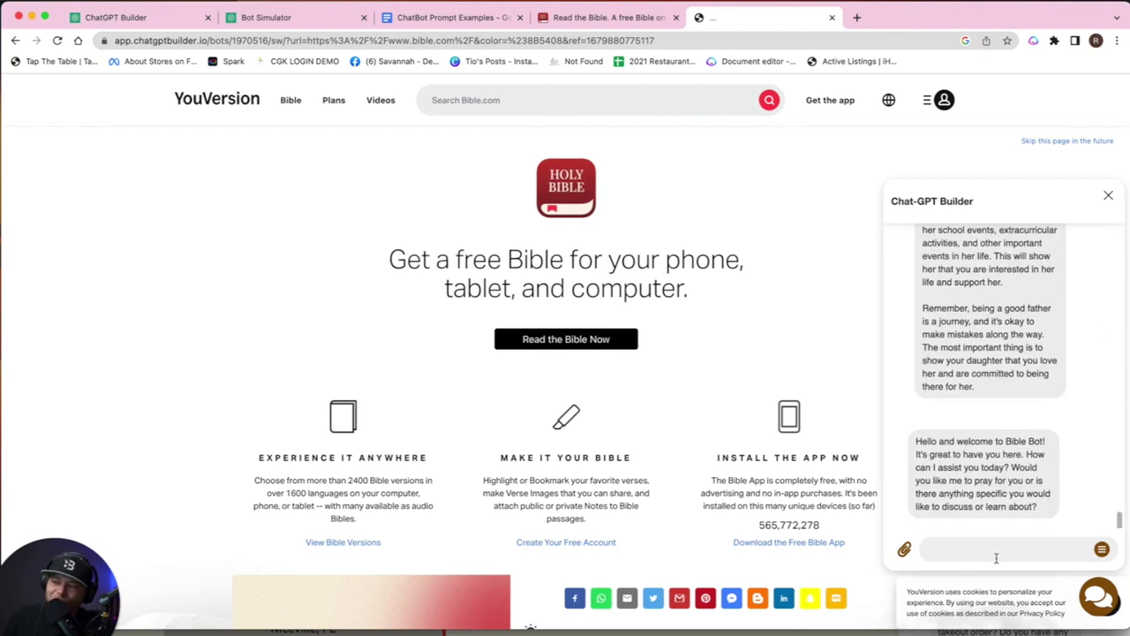
{"action": "left_click", "coordinate": [996, 555]}
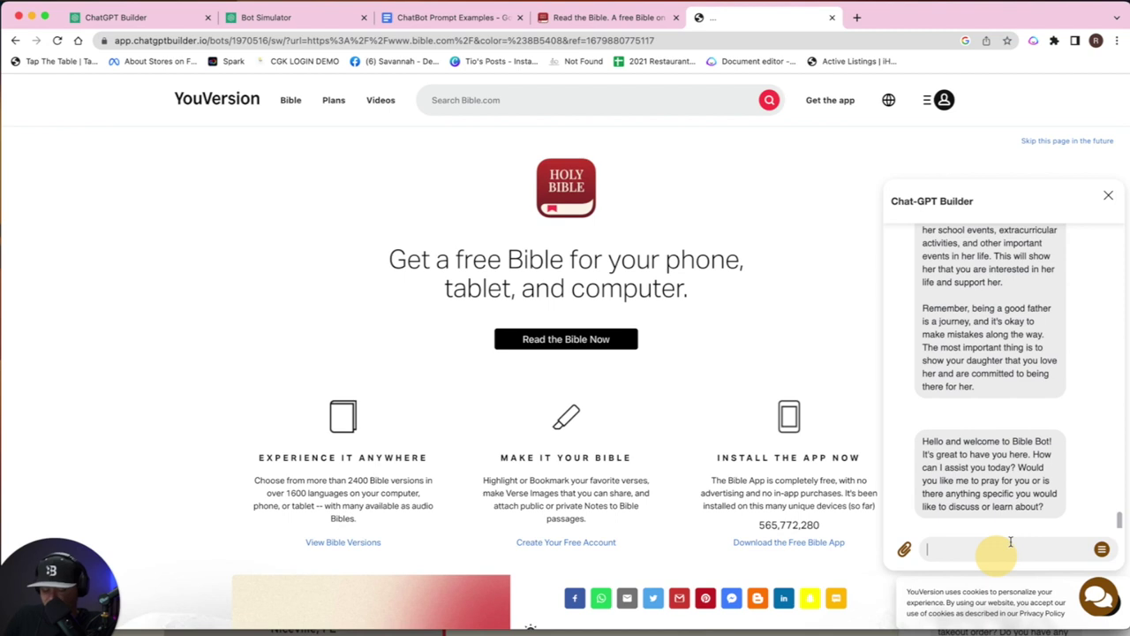
{"action": "key", "text": "super+v"}
{"action": "key", "text": "Return"}
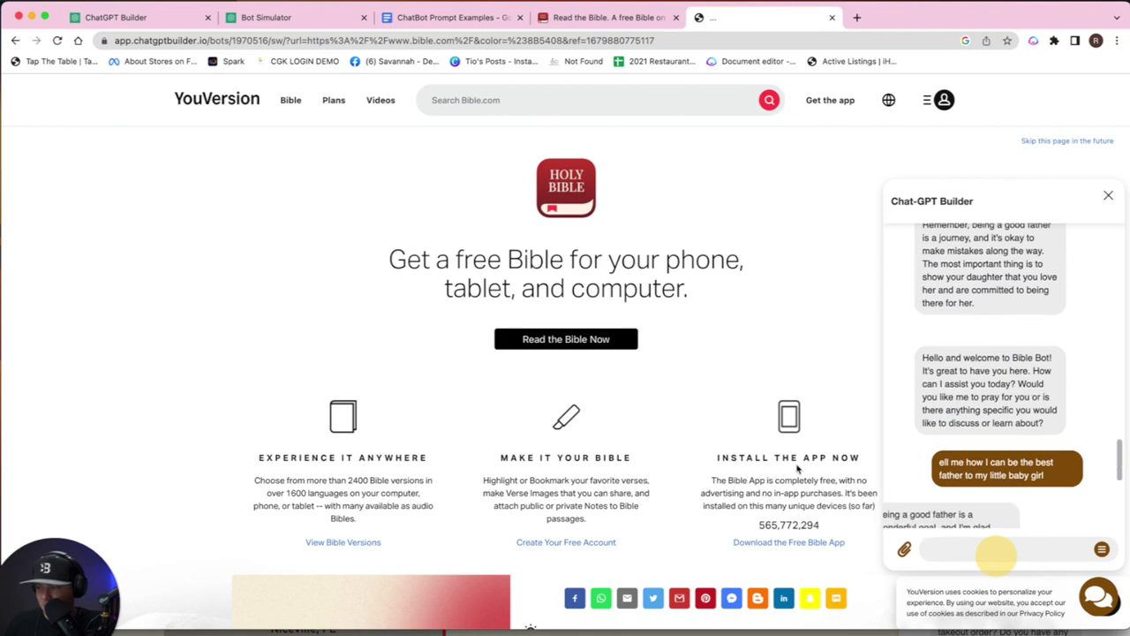
- Follow up with the message 'I want to be the best dad'
{"action": "scroll", "coordinate": [997, 454], "scroll_direction": "up", "scroll_amount": 8}
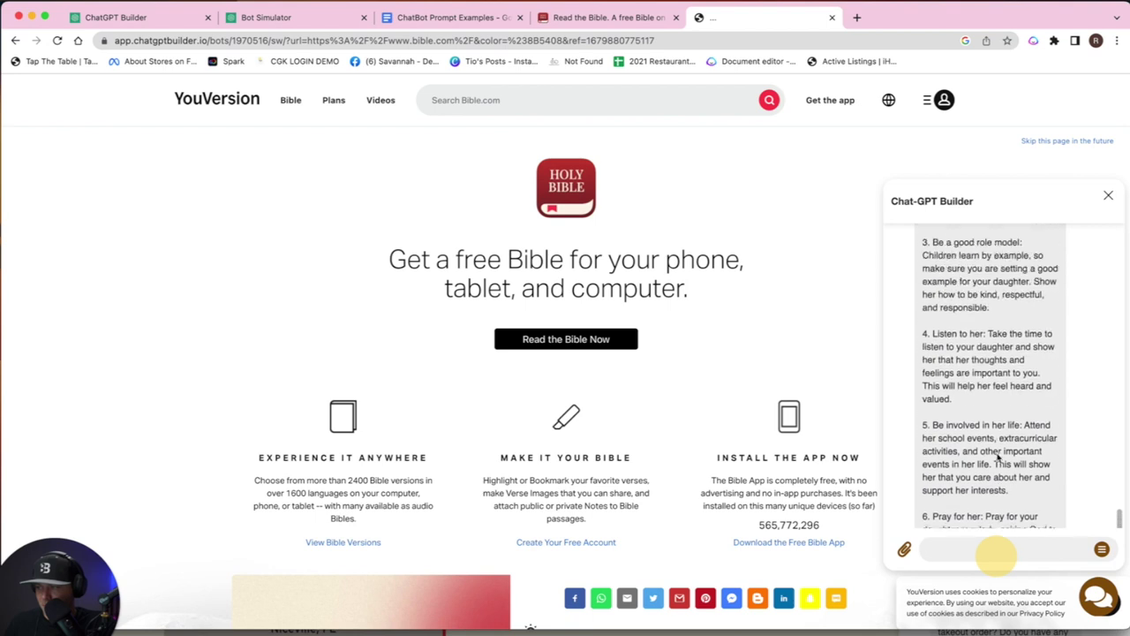
{"action": "scroll", "coordinate": [997, 454], "scroll_direction": "up", "scroll_amount": 4}
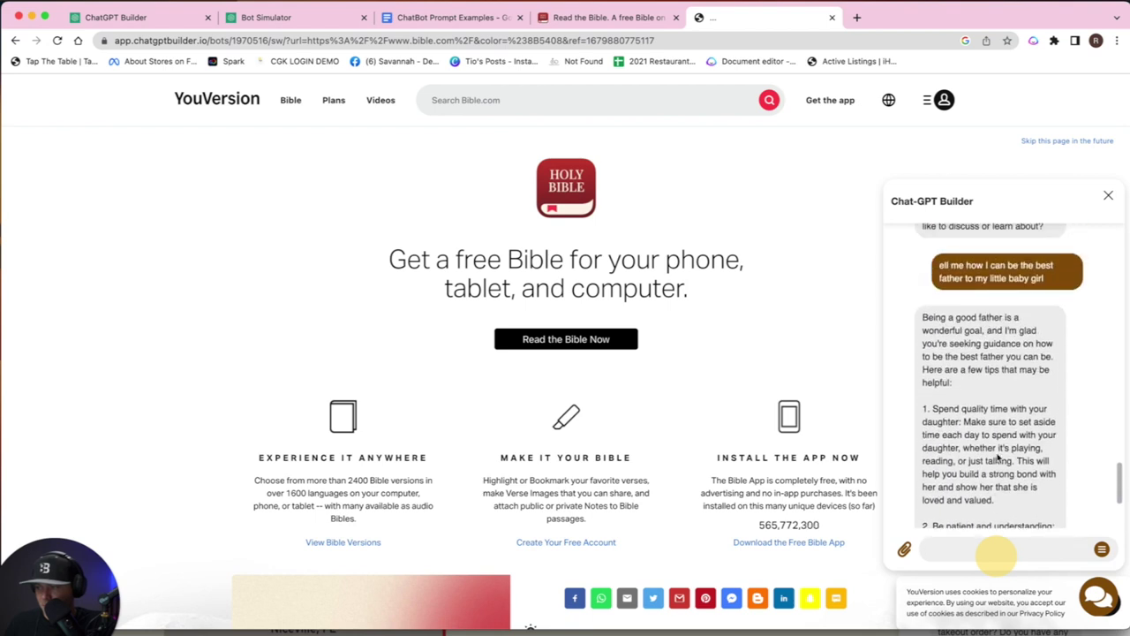
{"action": "type", "text": "I"}
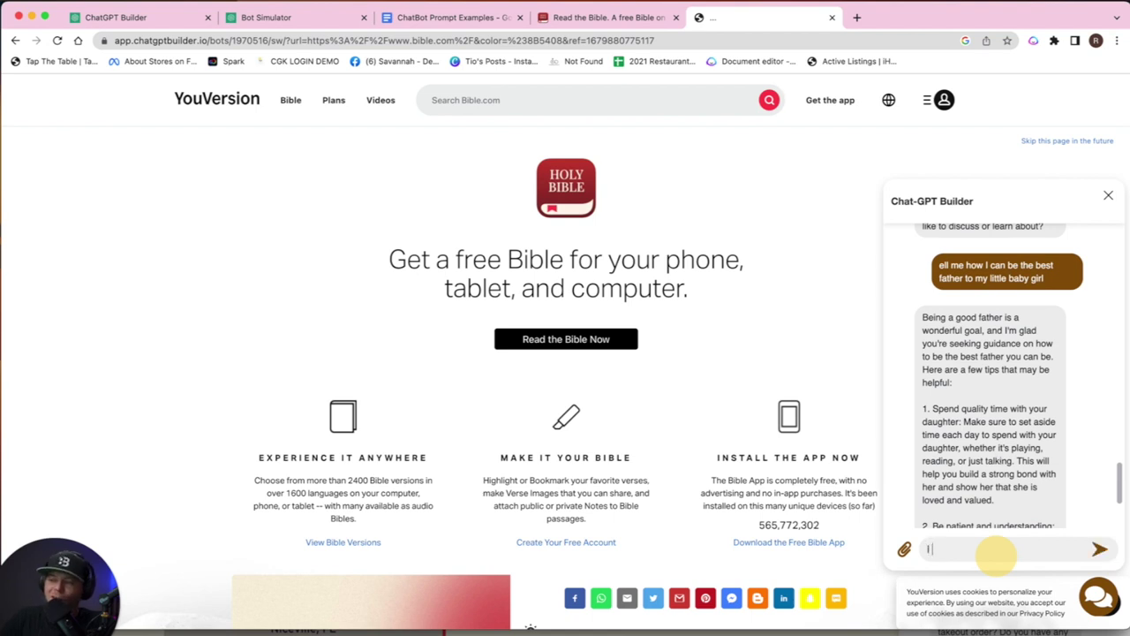
{"action": "type", "text": " want to be the be"}
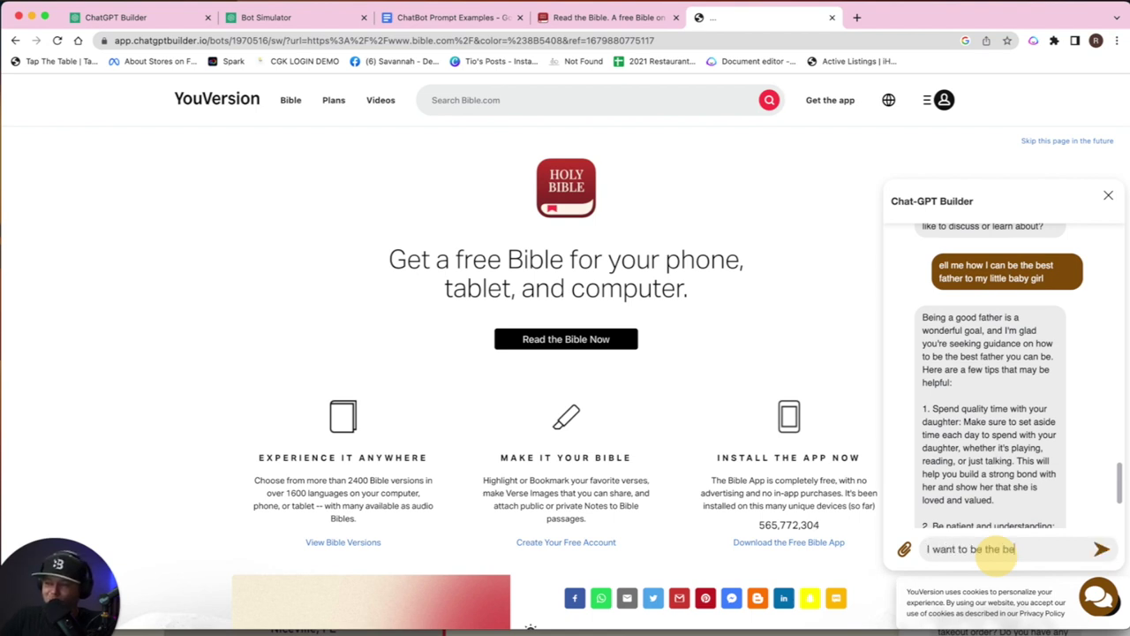
{"action": "type", "text": "st dad"}
{"action": "key", "text": "Return"}
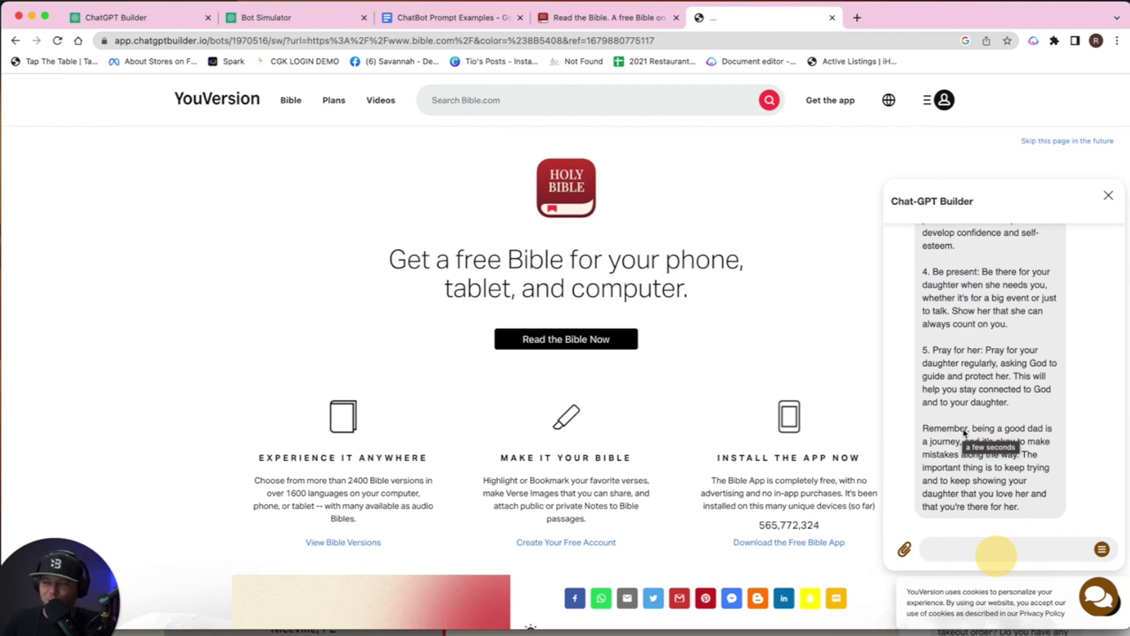
- Ask 'how can I be the best dad and best husband that i can be' and read the five tips
{"action": "type", "text": "how c"}
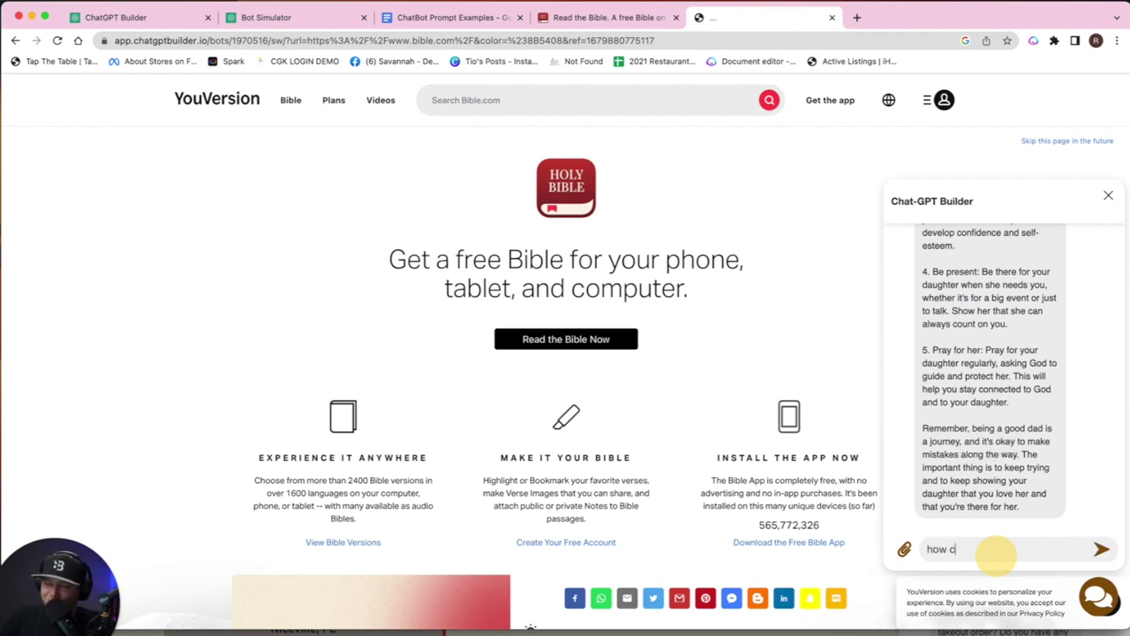
{"action": "type", "text": "an I be th"}
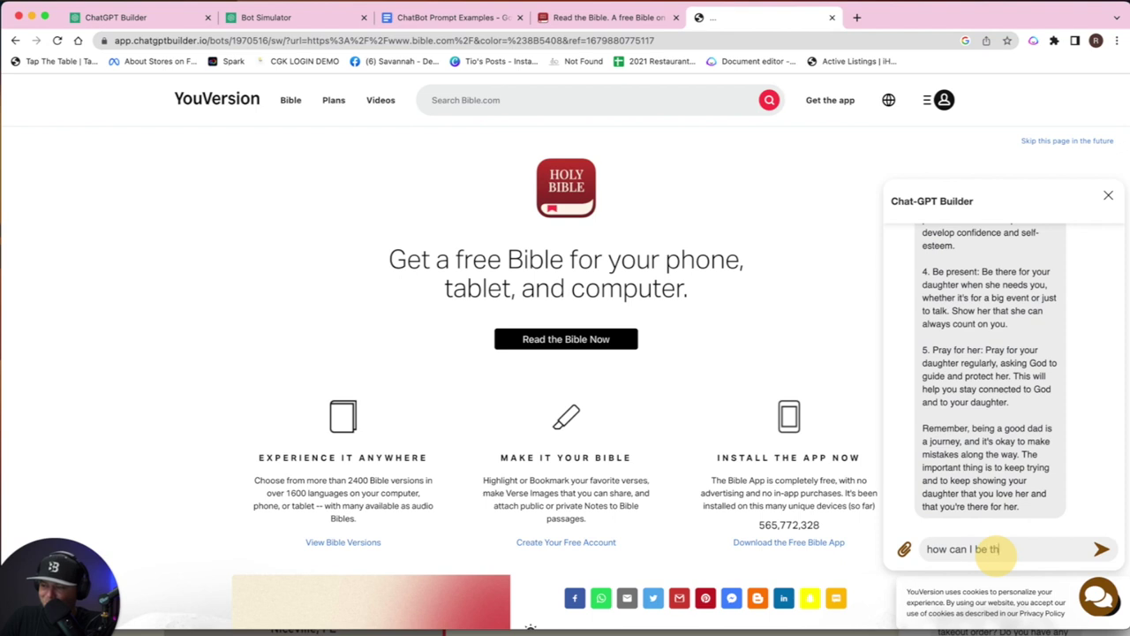
{"action": "type", "text": "e best dad a"}
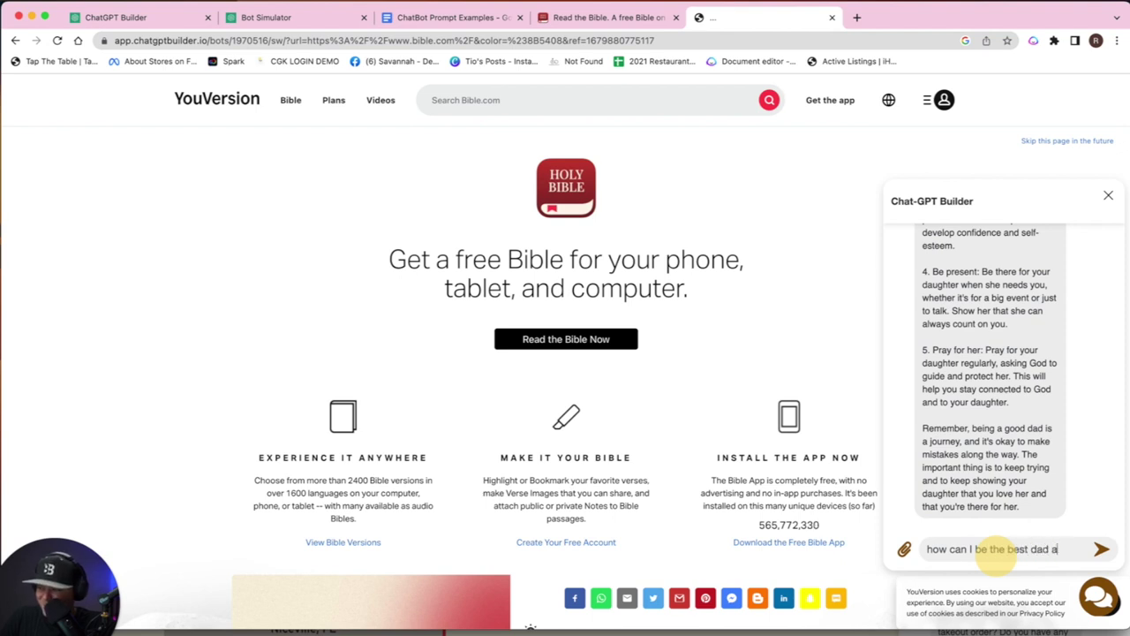
{"action": "type", "text": "nd best hus"}
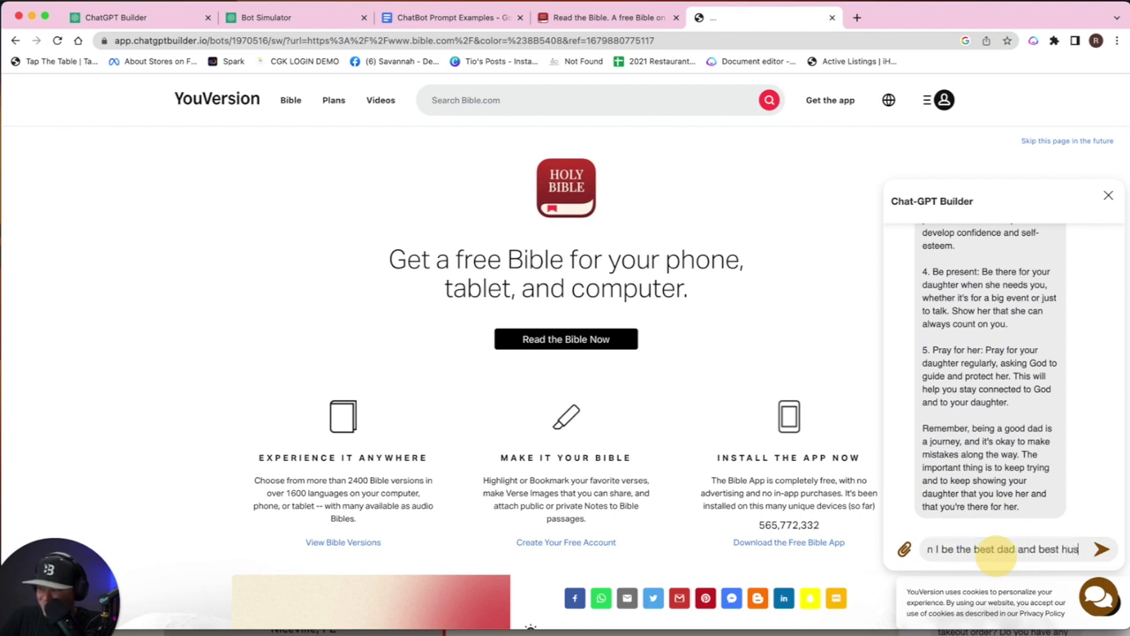
{"action": "type", "text": "band that "}
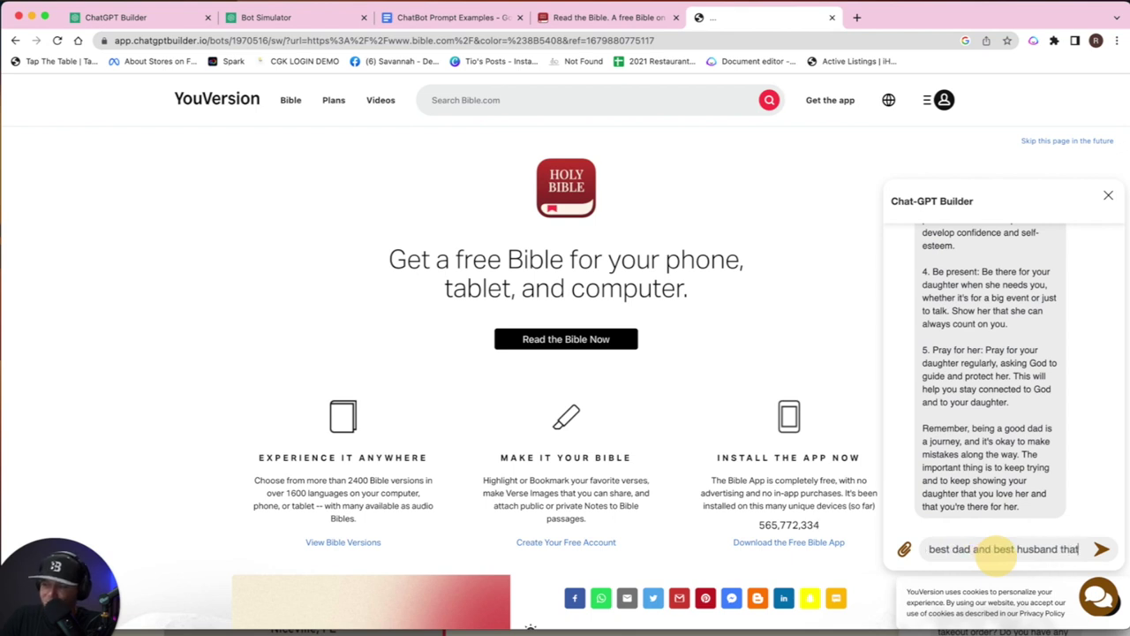
{"action": "type", "text": "i can be"}
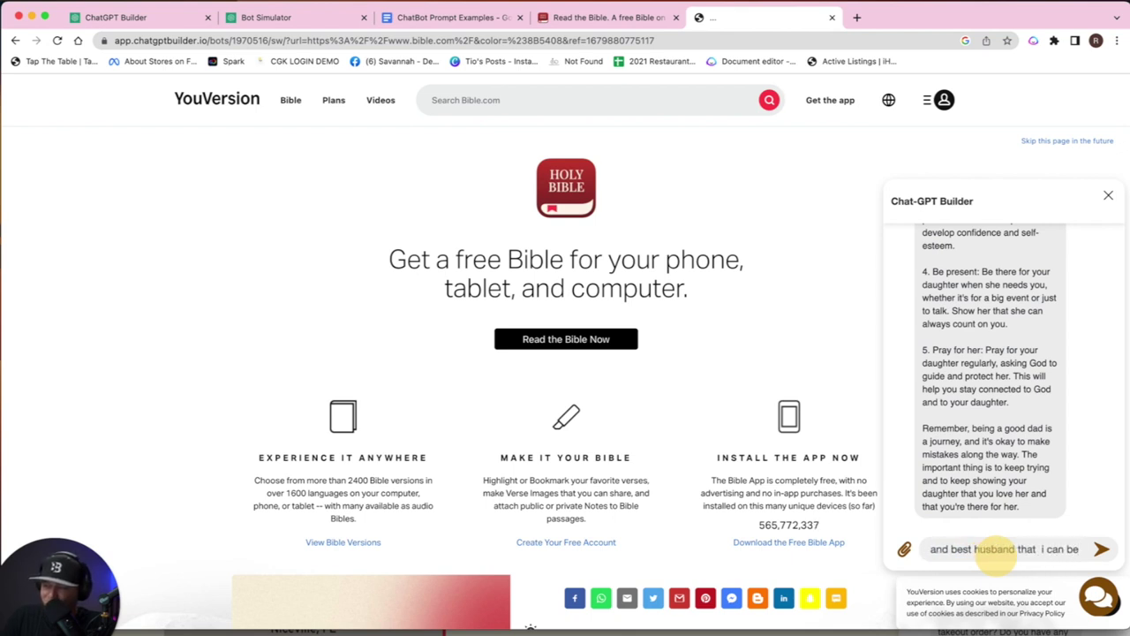
{"action": "key", "text": "Return"}
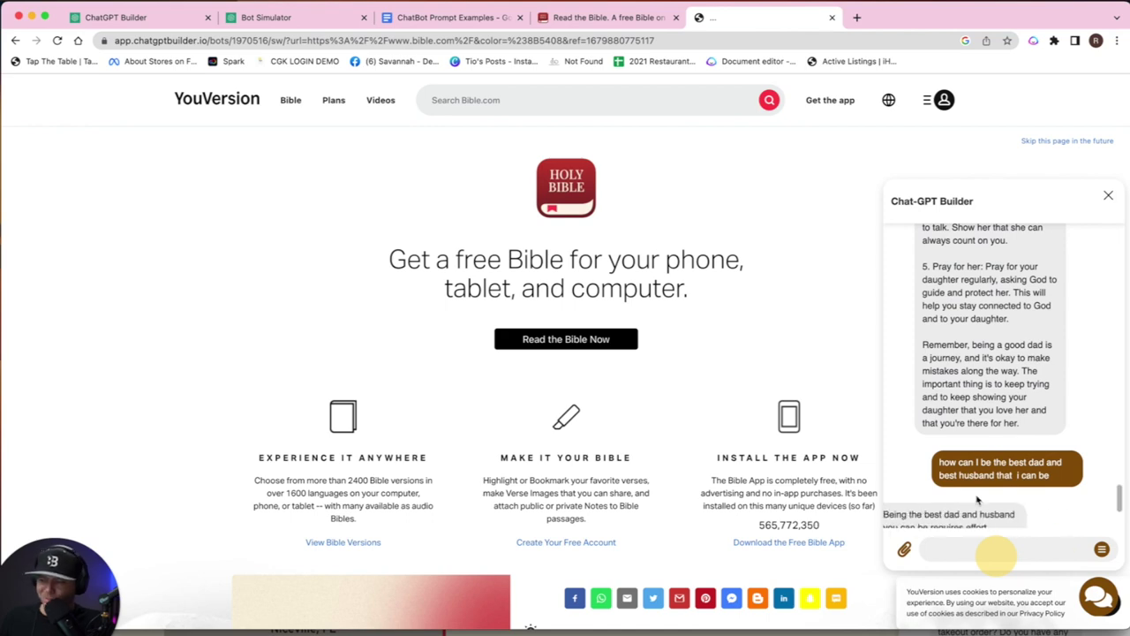
{"action": "scroll", "coordinate": [982, 424], "scroll_direction": "up", "scroll_amount": 5}
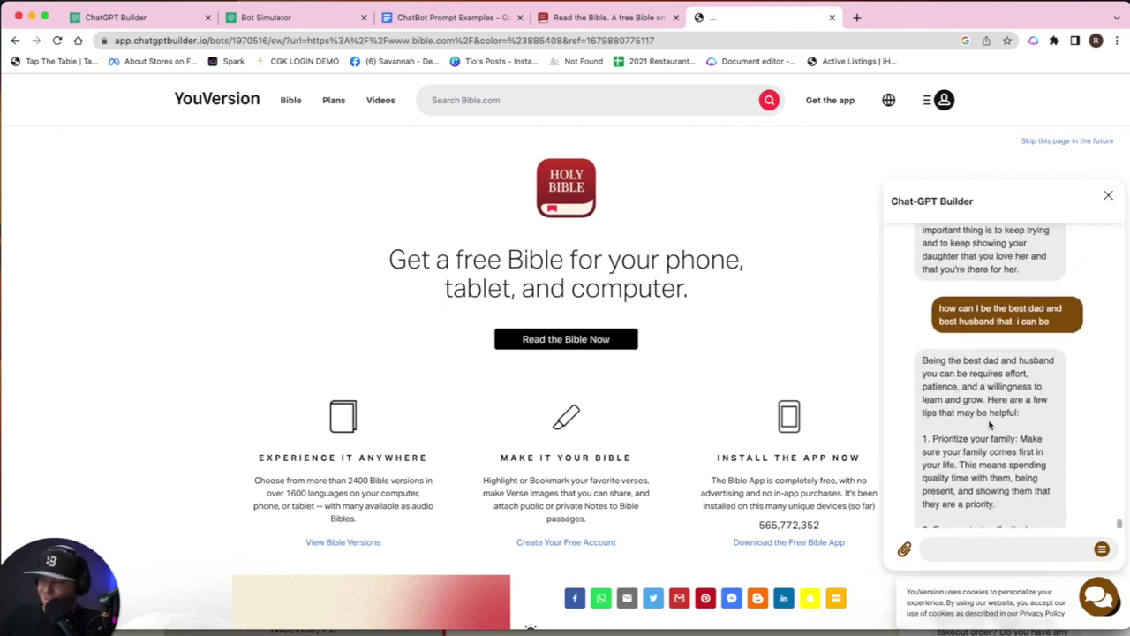
{"action": "scroll", "coordinate": [989, 425], "scroll_direction": "down", "scroll_amount": 1}
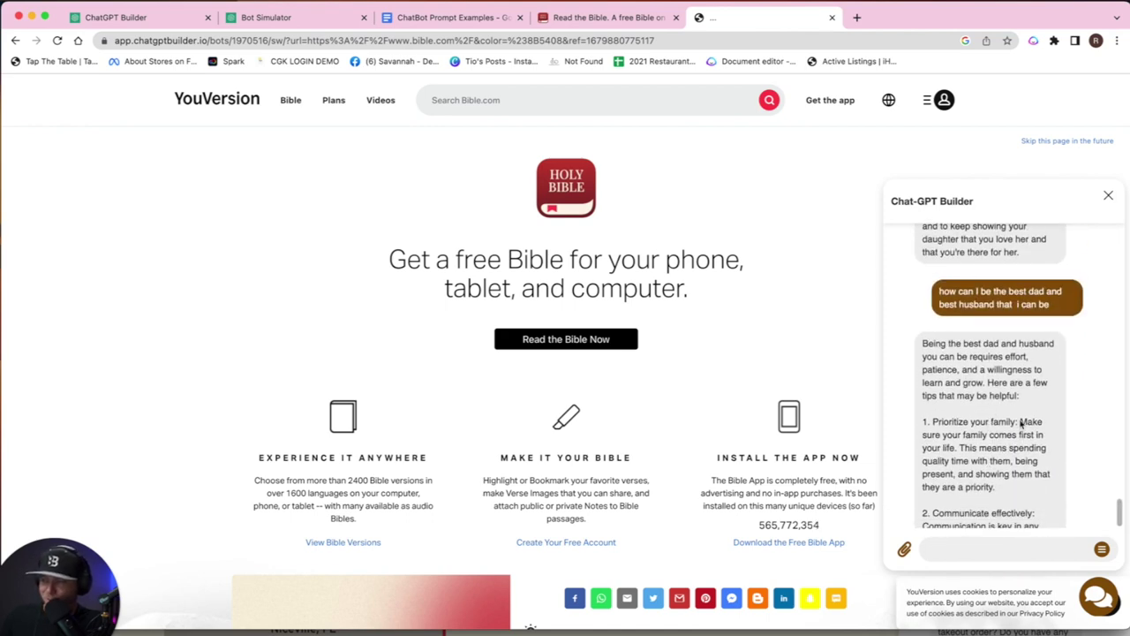
{"action": "scroll", "coordinate": [1027, 452], "scroll_direction": "down", "scroll_amount": 1}
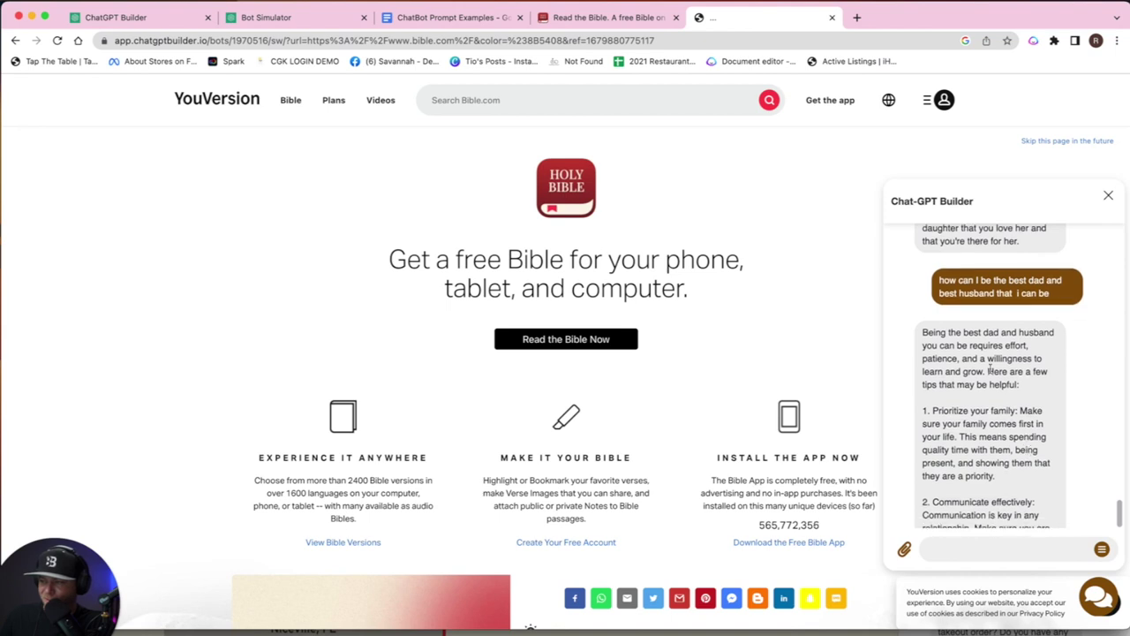
{"action": "scroll", "coordinate": [1005, 420], "scroll_direction": "down", "scroll_amount": 5}
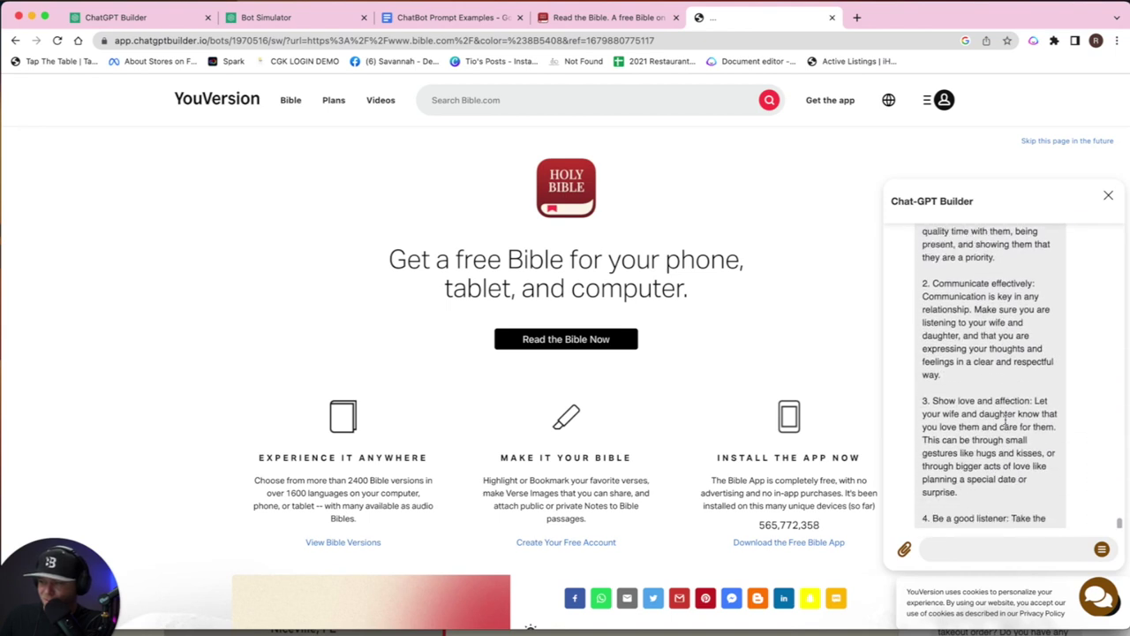
{"action": "scroll", "coordinate": [1005, 422], "scroll_direction": "down", "scroll_amount": 6}
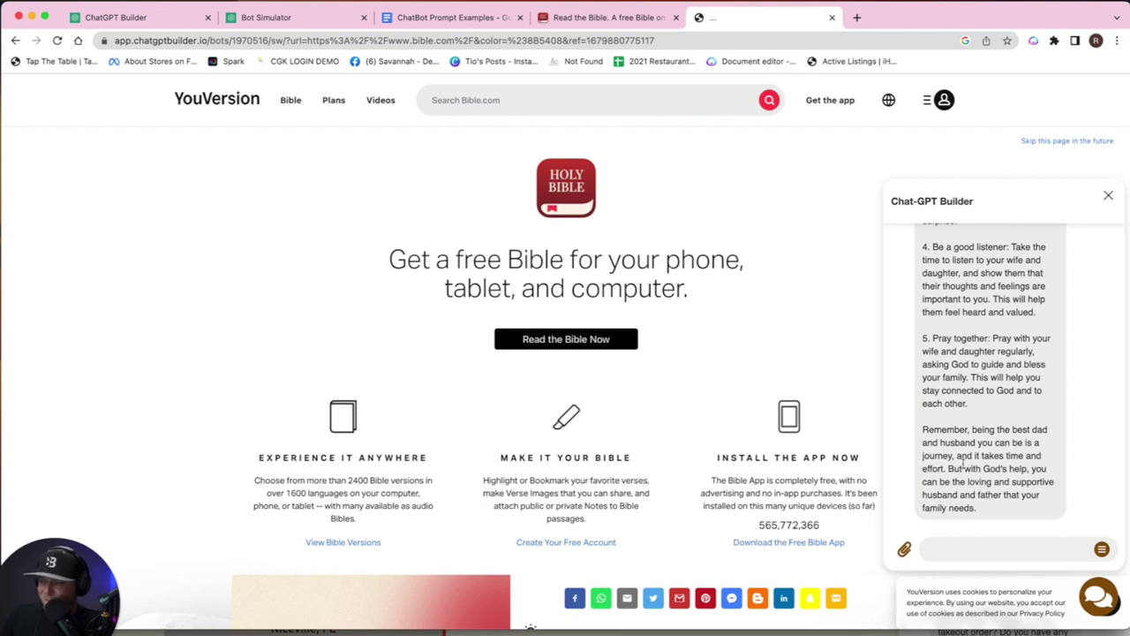
{"action": "scroll", "coordinate": [1001, 481], "scroll_direction": "up", "scroll_amount": 10}
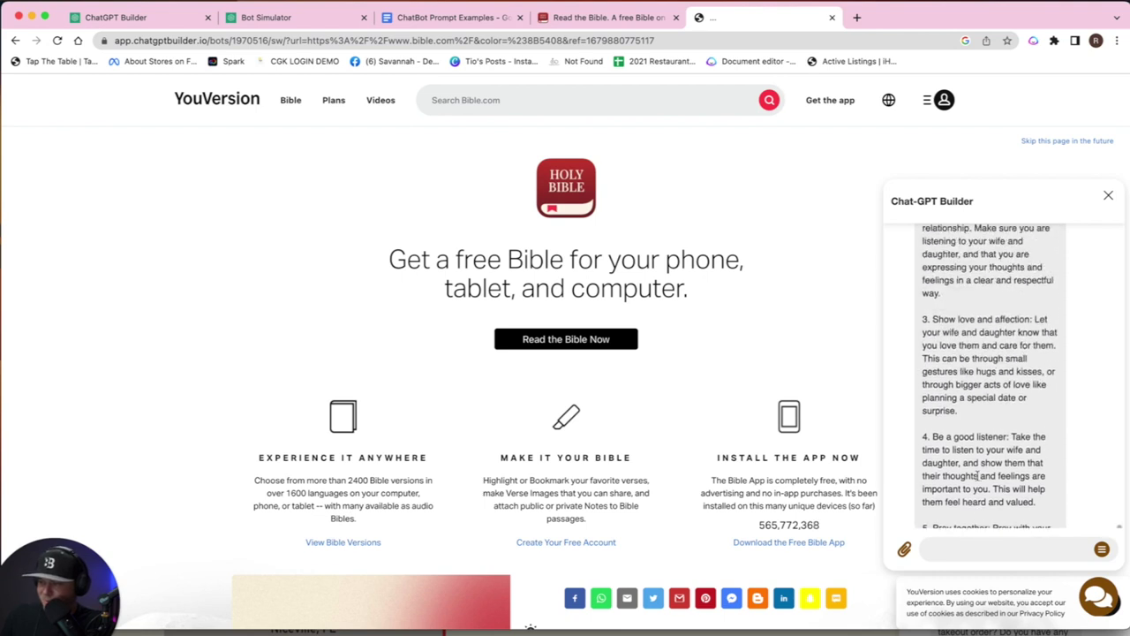
{"action": "scroll", "coordinate": [977, 478], "scroll_direction": "up", "scroll_amount": 3}
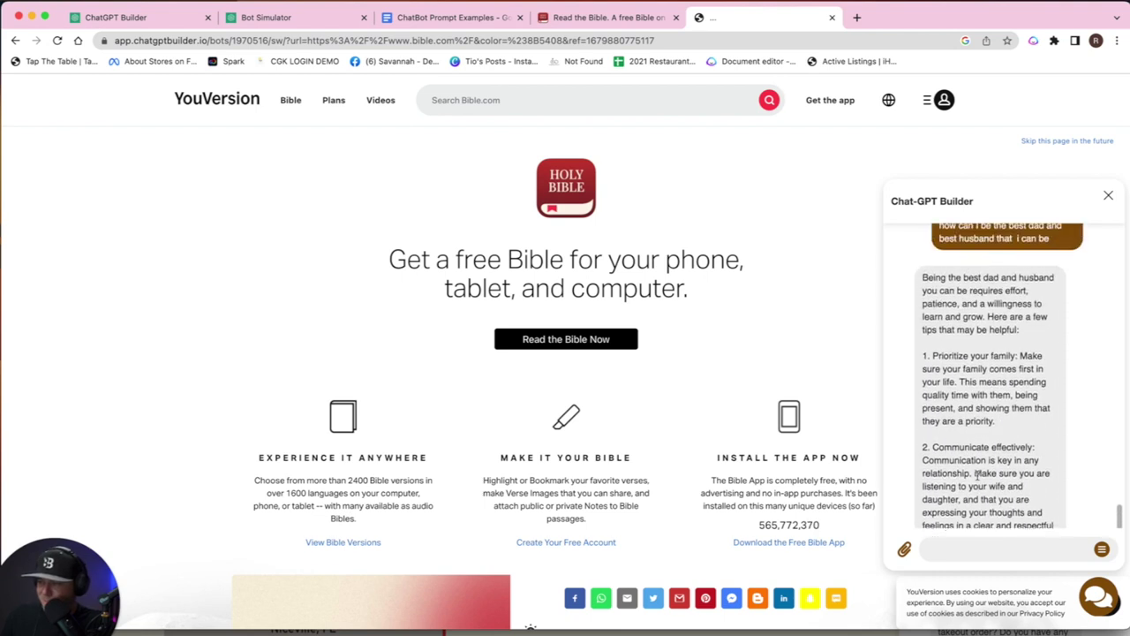